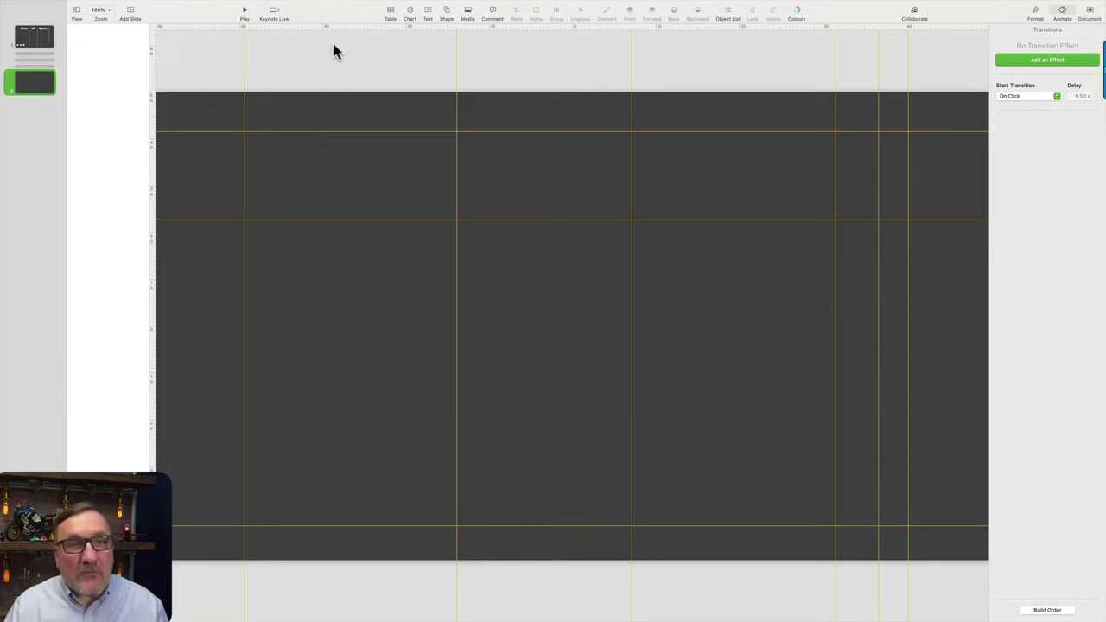
- Insert the Location Pin shape and place its tip where the first vertical guide meets the lowest horizontal guide
mouse_move(244, 4)
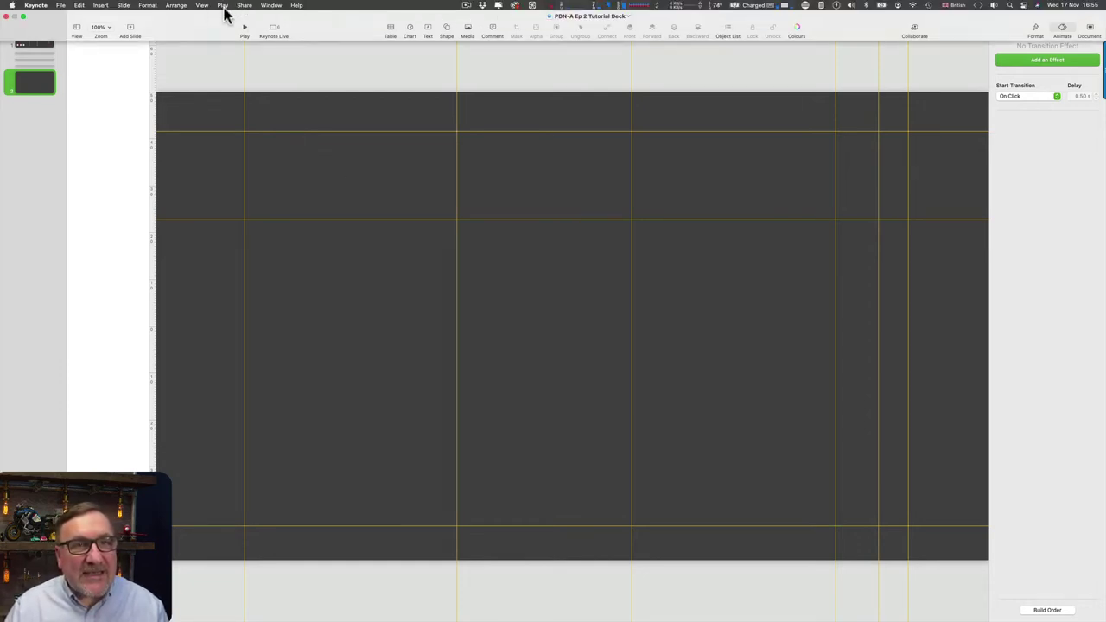
click(448, 10)
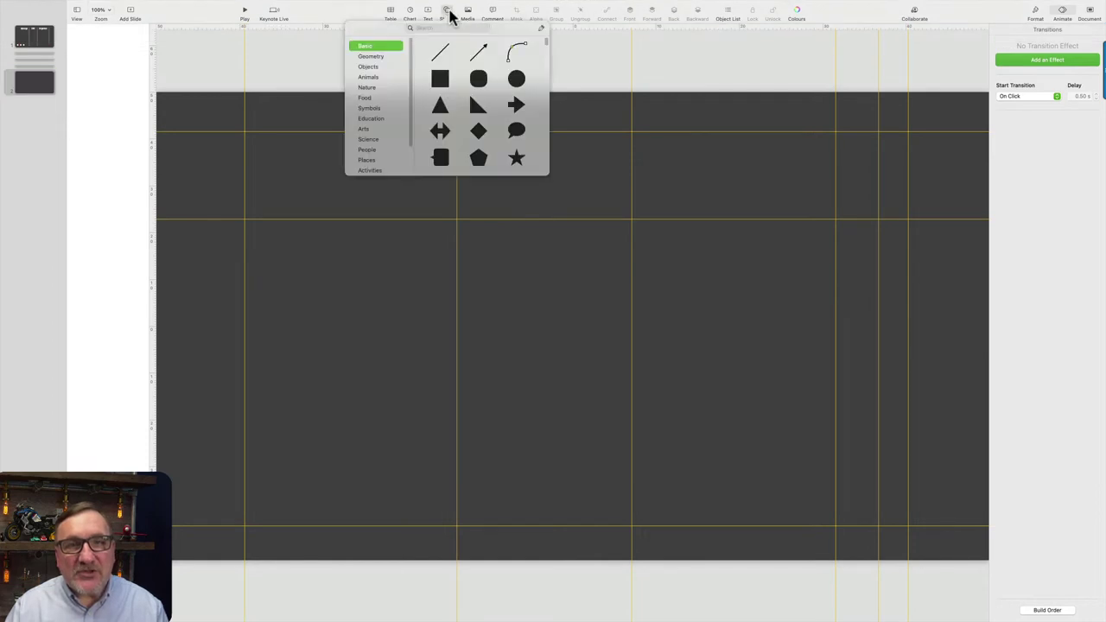
click(460, 28)
text(location)
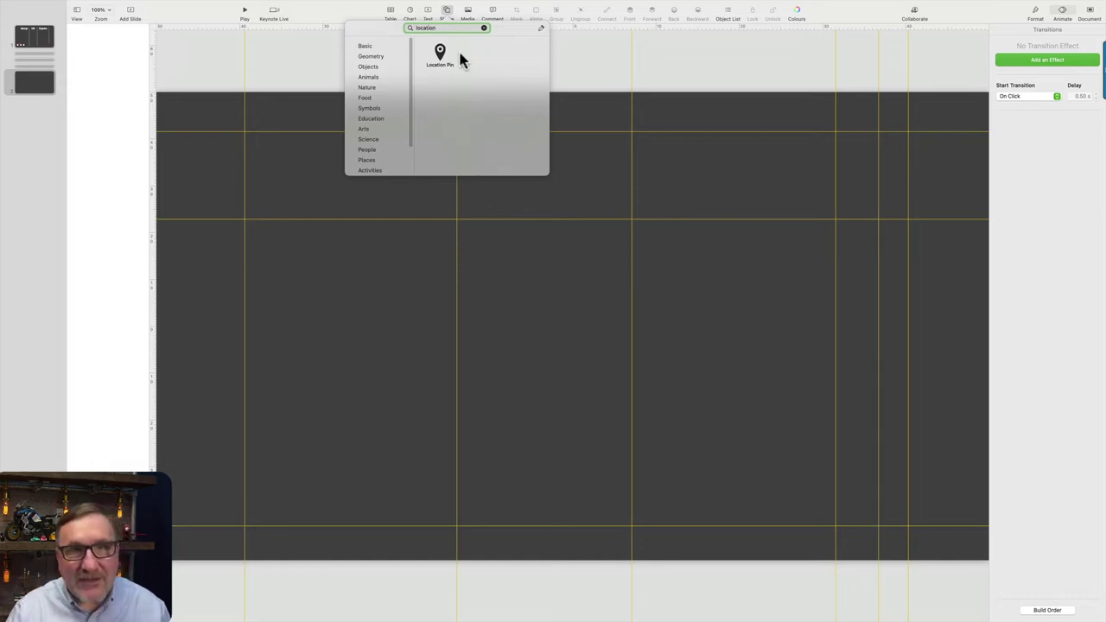
click(441, 53)
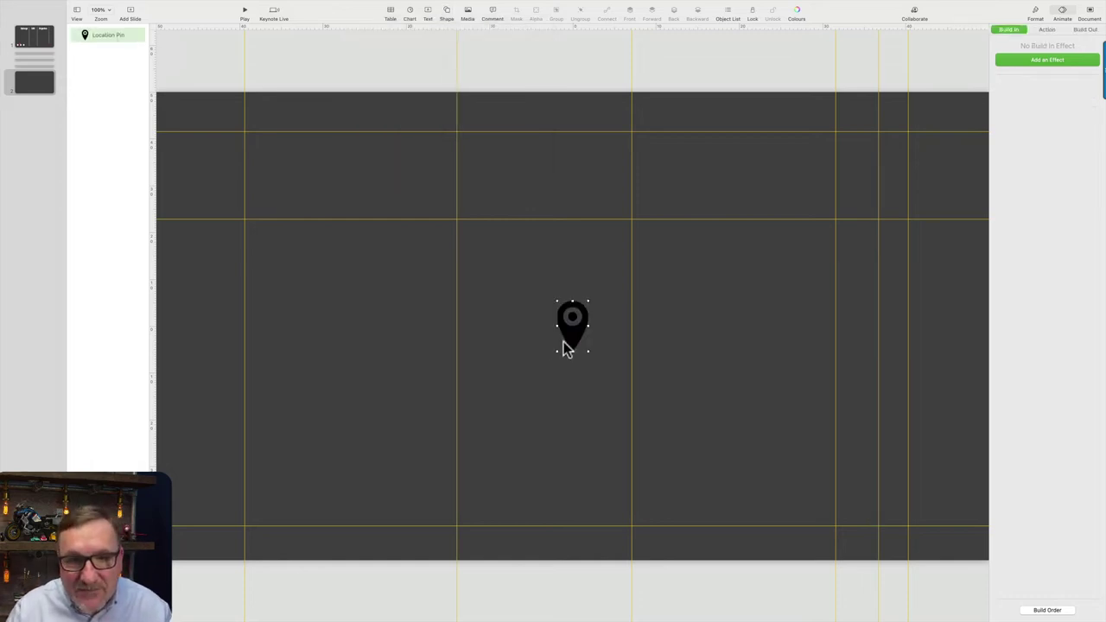
drag(575, 345, 245, 519)
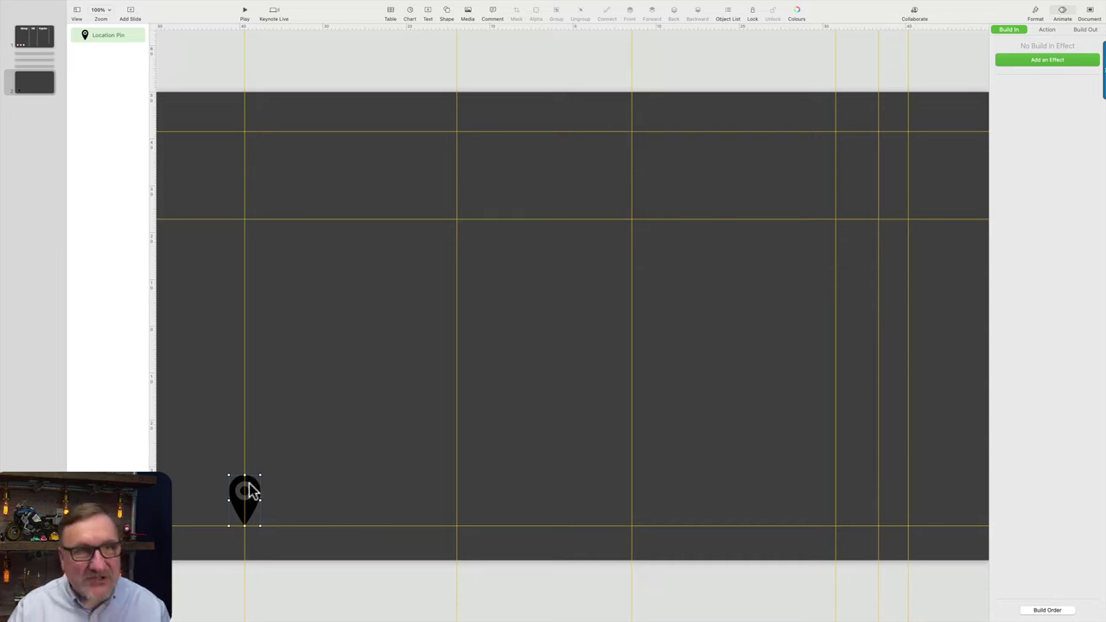
- Fill the location pin with the red from the P-DNA colour palette
click(1036, 13)
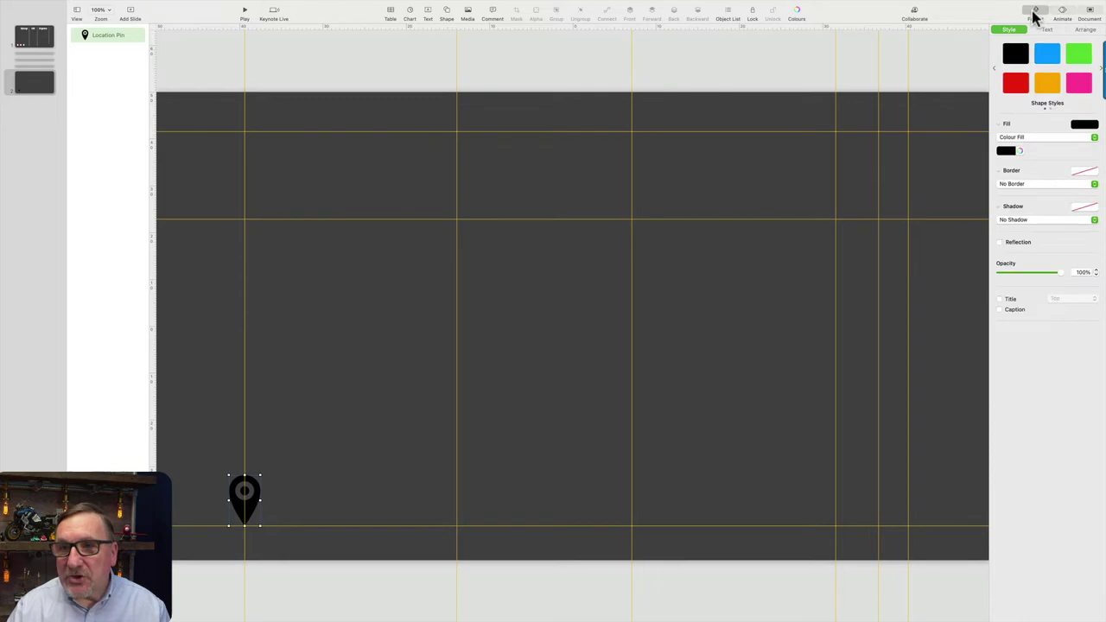
click(1020, 151)
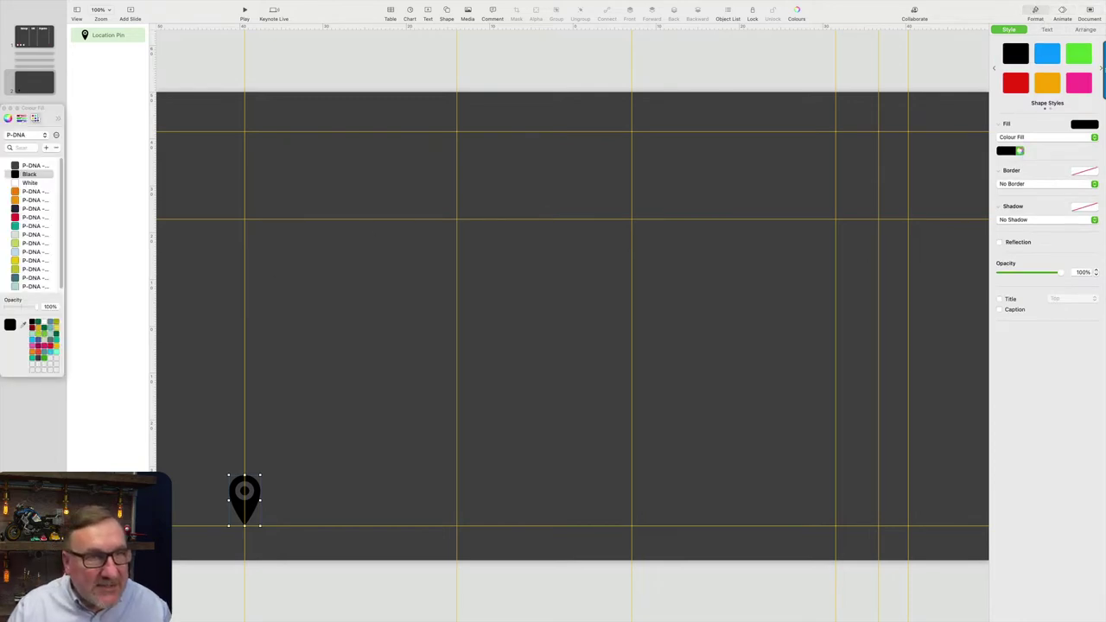
click(18, 217)
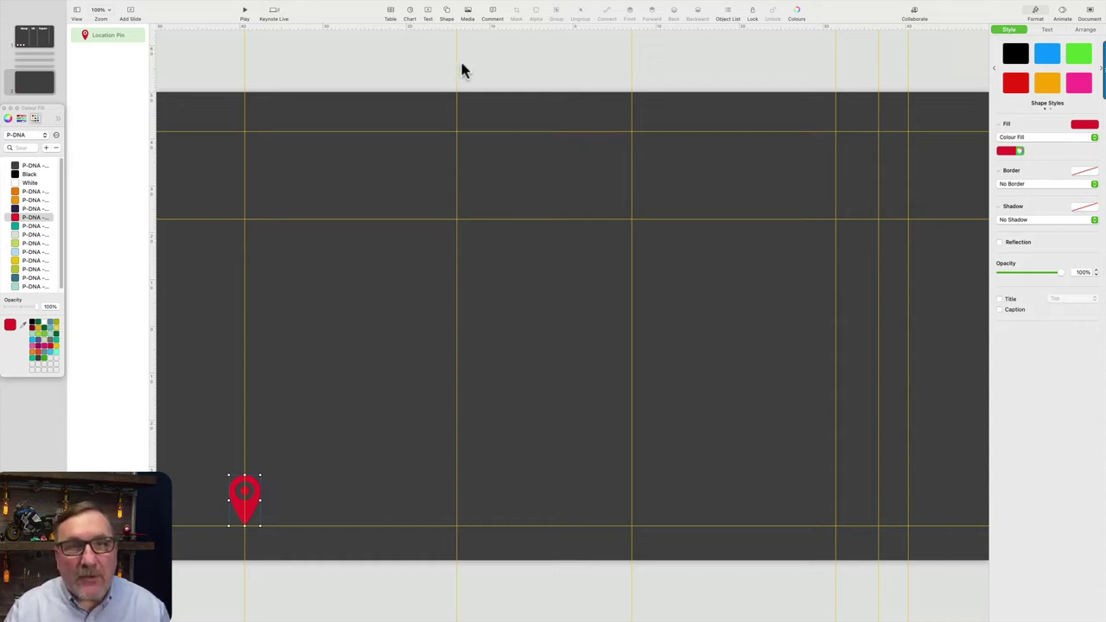
- Draw a closed five-point Pen outline from the pin's tip to a peak on the second guide, down to the fourth guide and back along the baseline
click(447, 19)
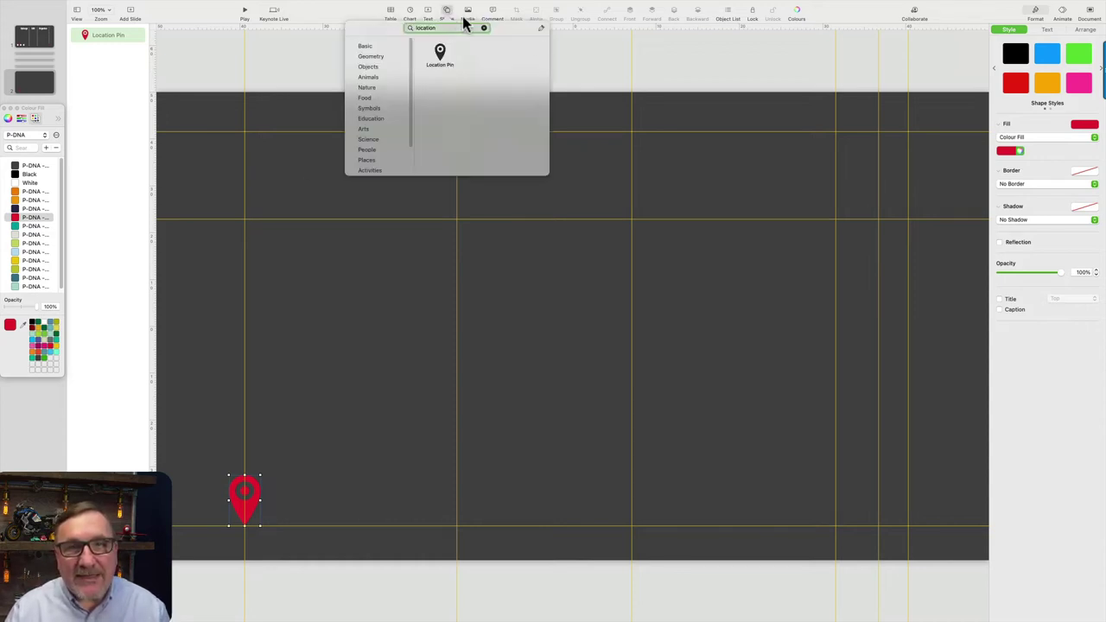
click(484, 28)
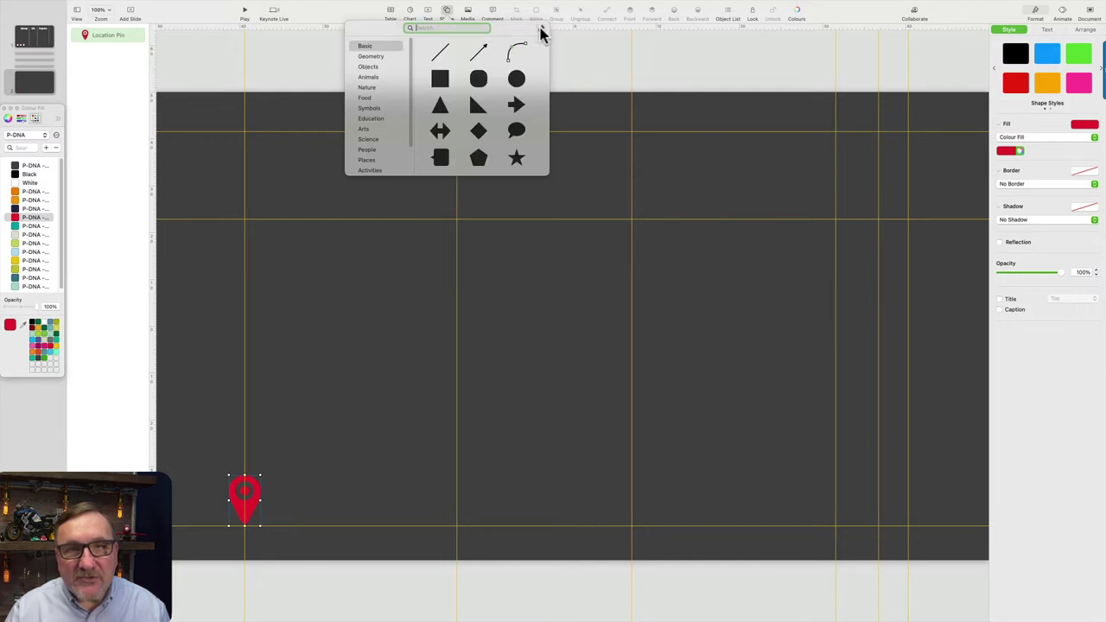
click(541, 31)
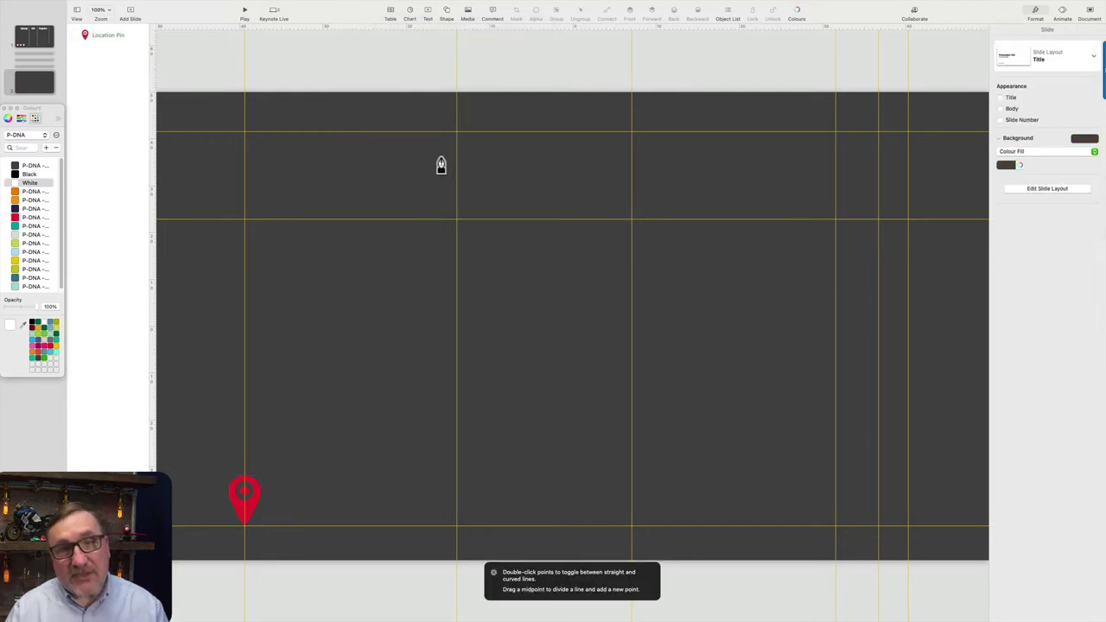
click(244, 533)
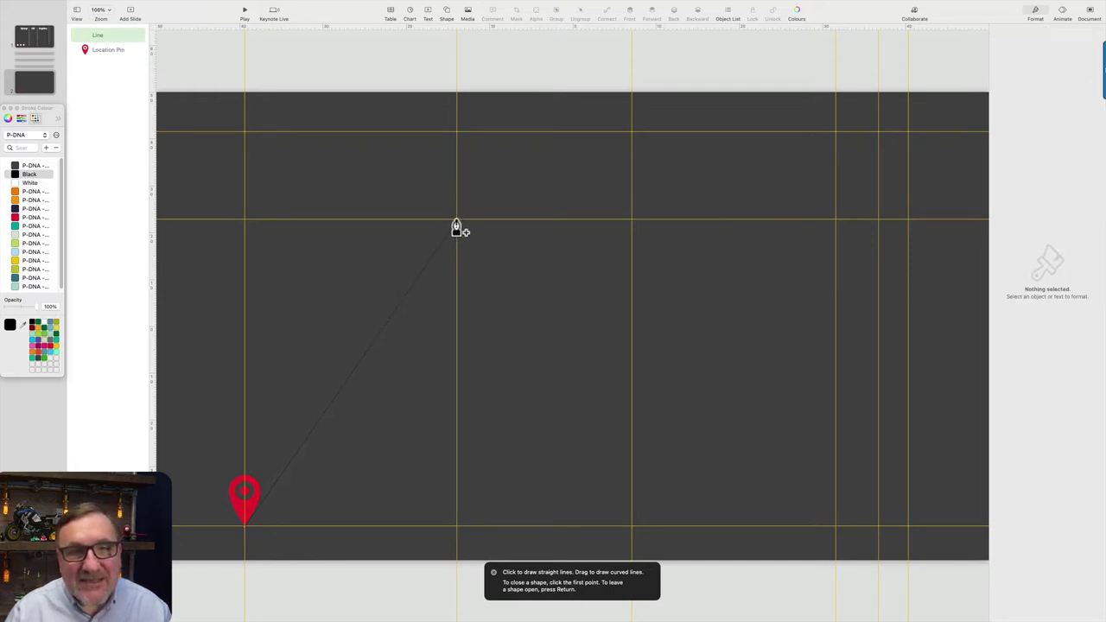
click(456, 227)
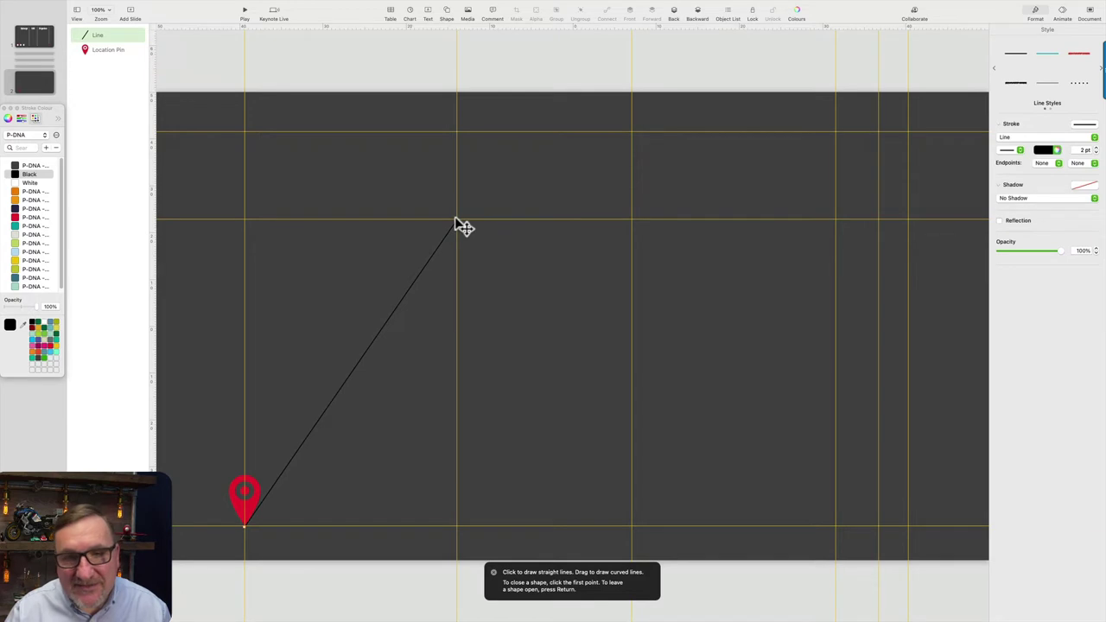
click(632, 456)
key(Return)
click(632, 455)
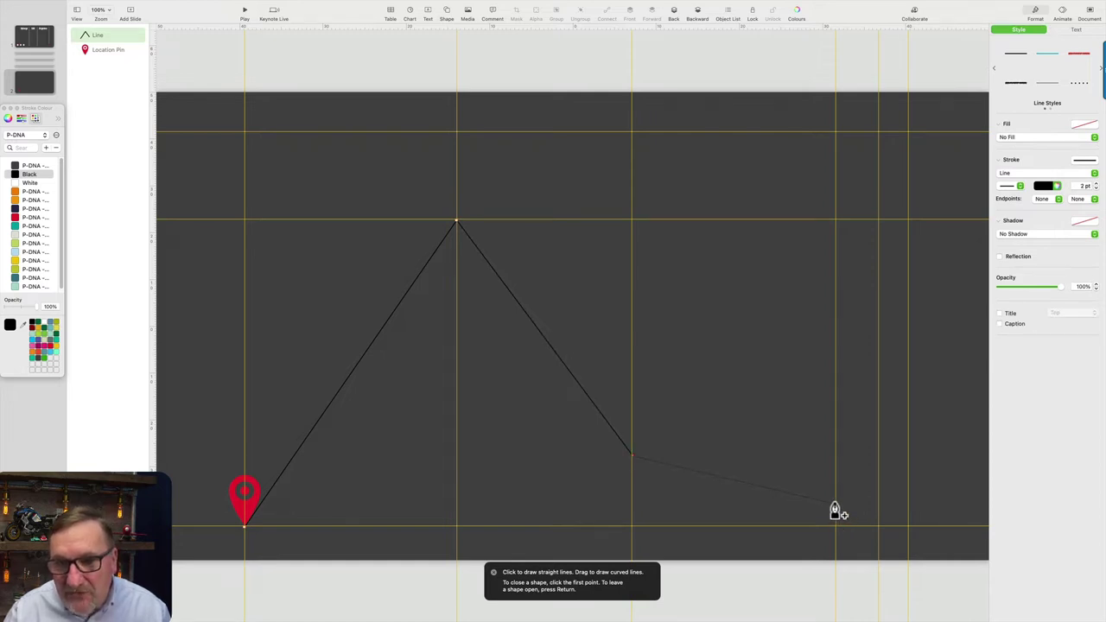
click(835, 505)
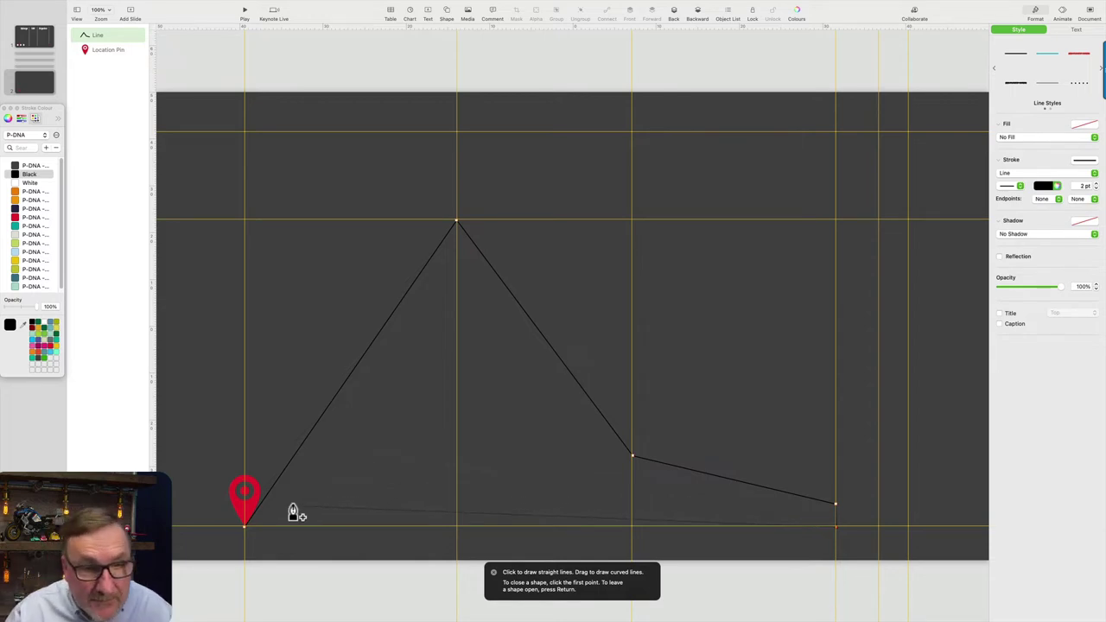
click(245, 532)
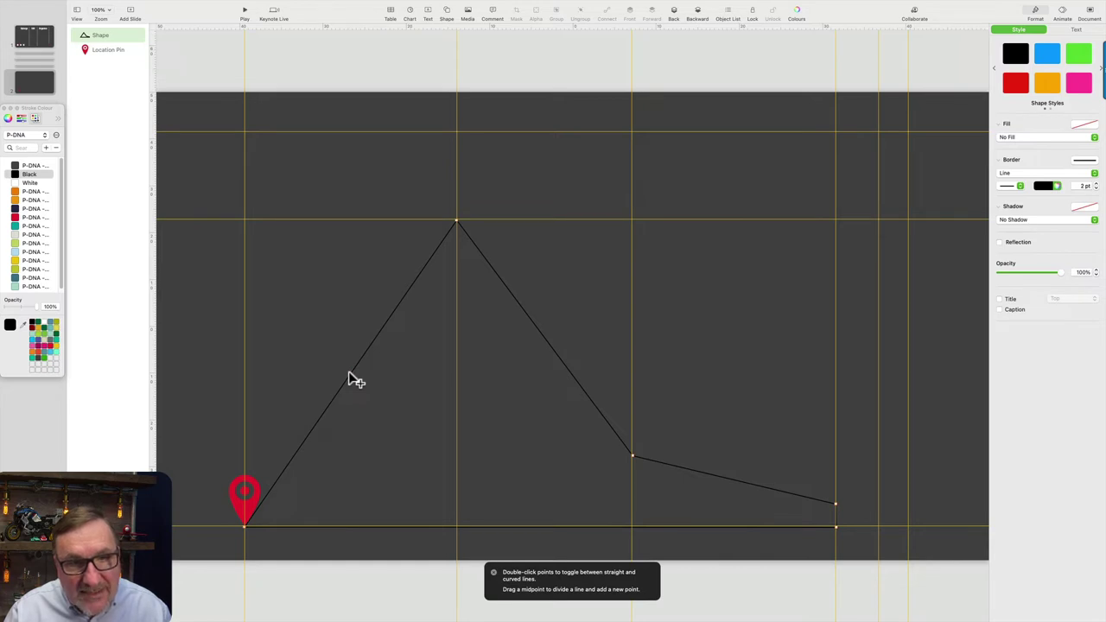
- Bow the rising side outward and the falling side inward, and make the peak and third-guide points smooth curves
drag(348, 374, 307, 337)
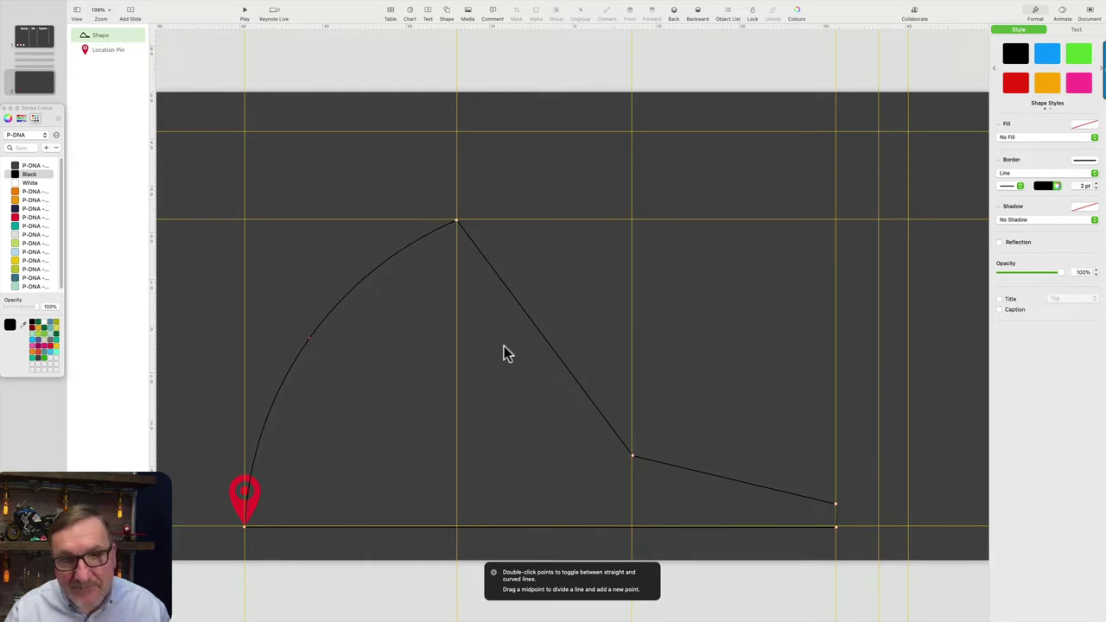
drag(544, 339, 513, 369)
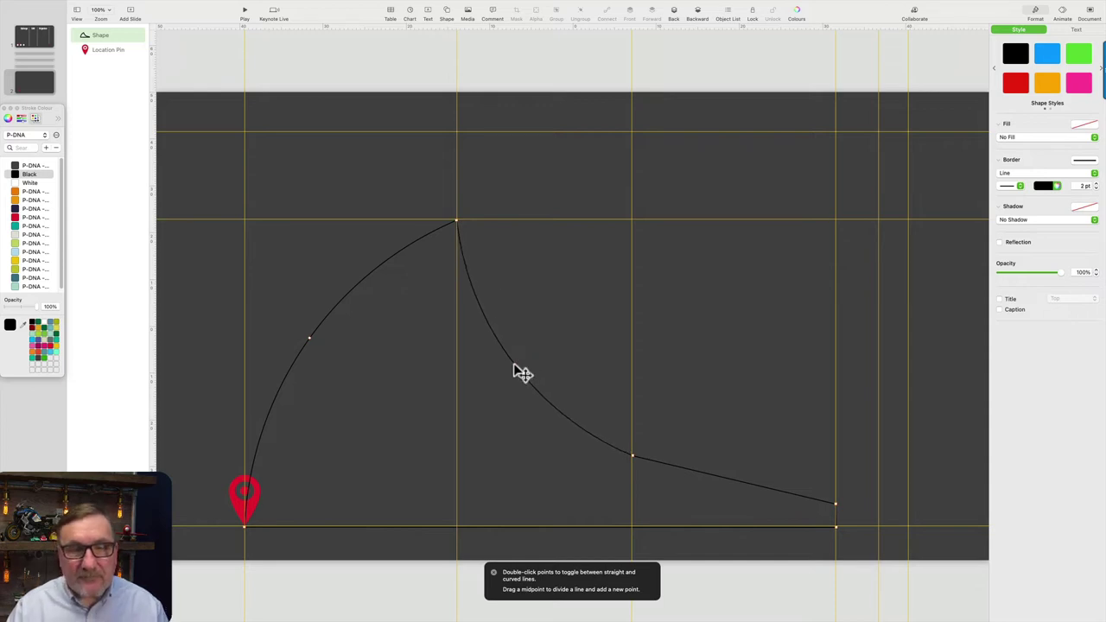
double_click(457, 221)
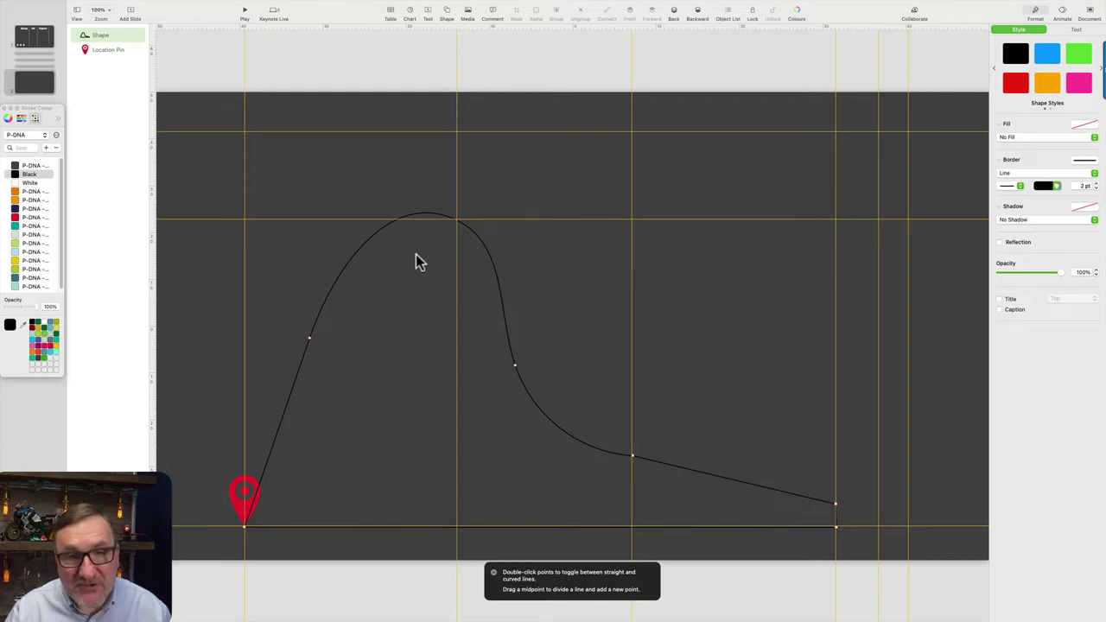
double_click(632, 456)
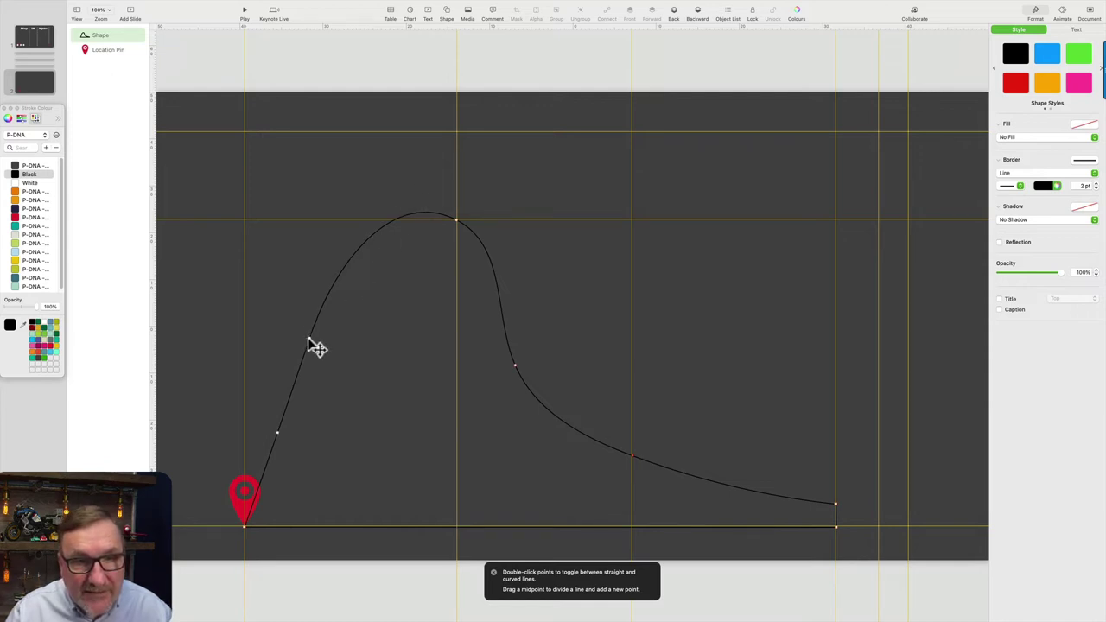
- Lower the rising-side, peak and third-guide points slightly and bring the tail's end point closer to the baseline
drag(311, 341, 310, 360)
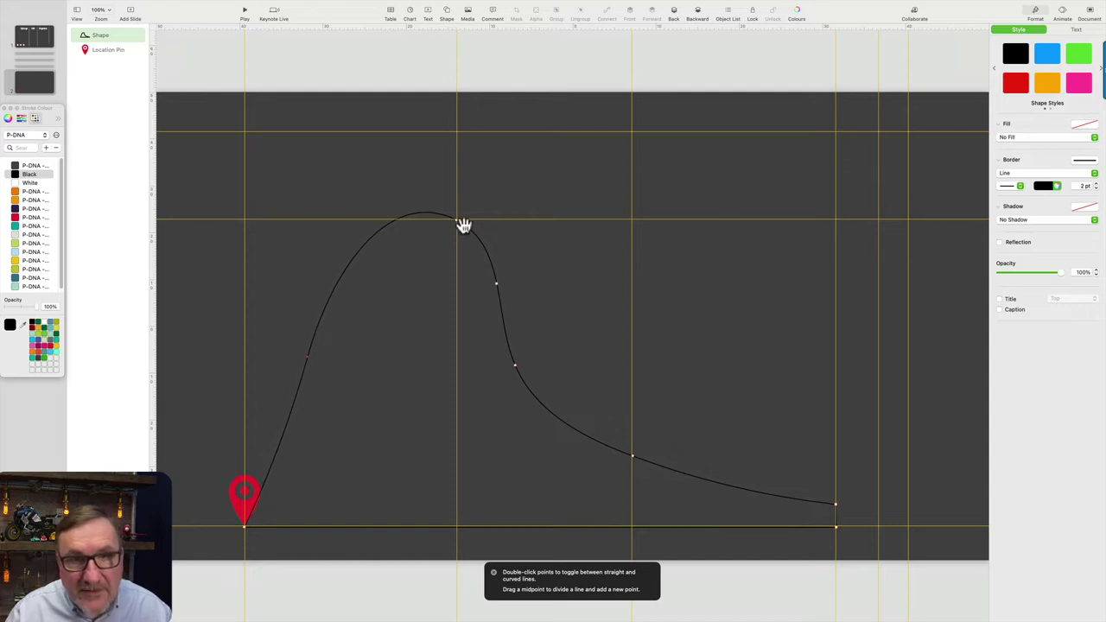
drag(462, 227, 465, 235)
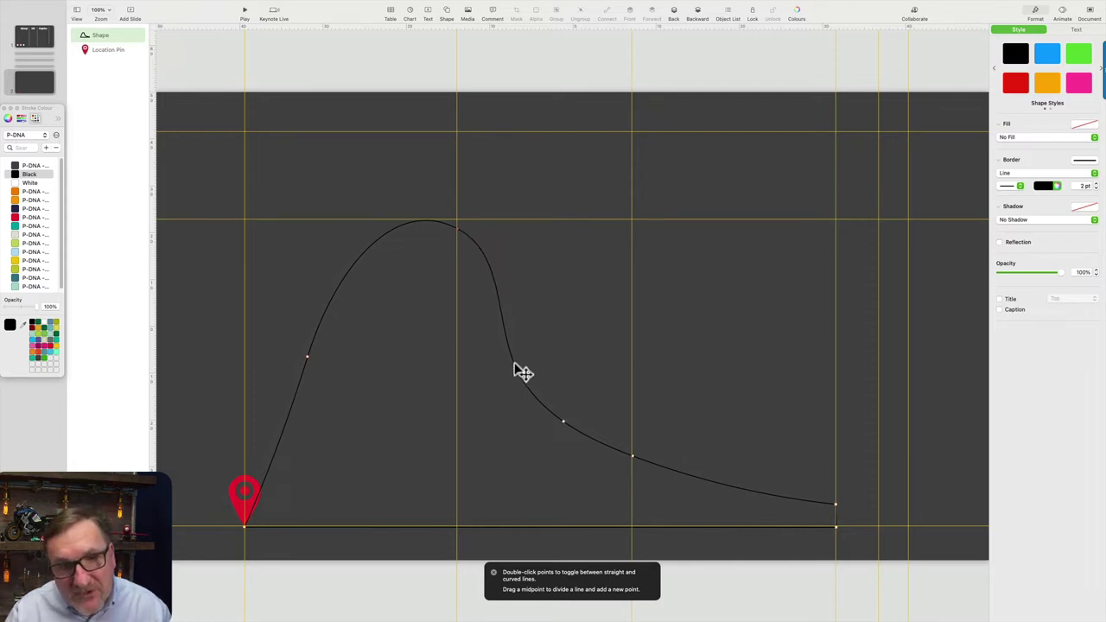
drag(529, 377, 530, 377)
drag(639, 464, 639, 487)
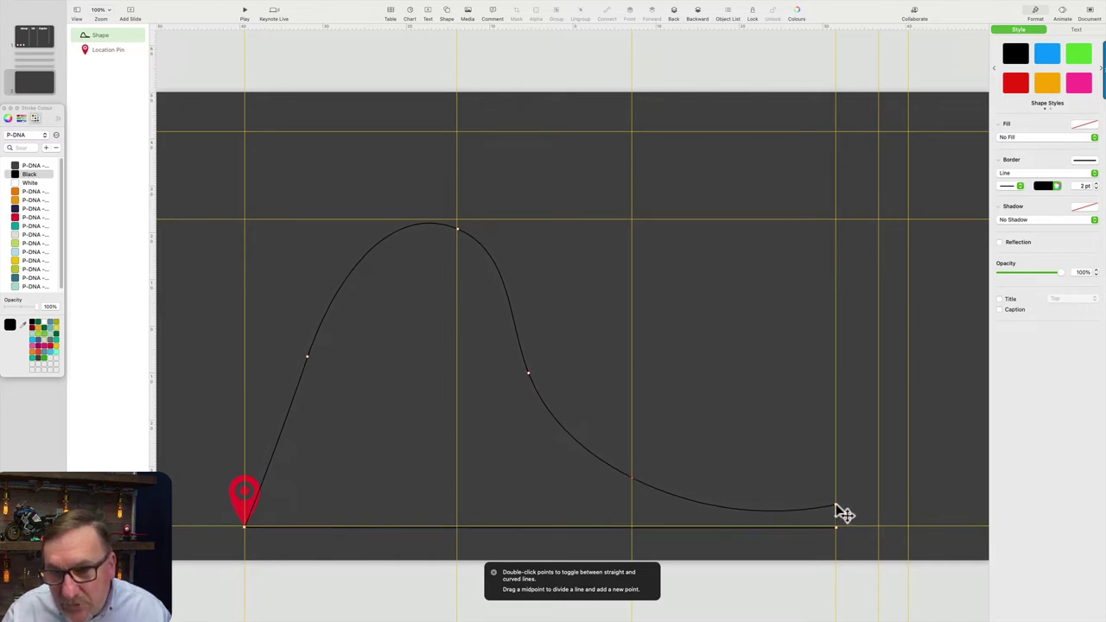
drag(844, 513, 842, 526)
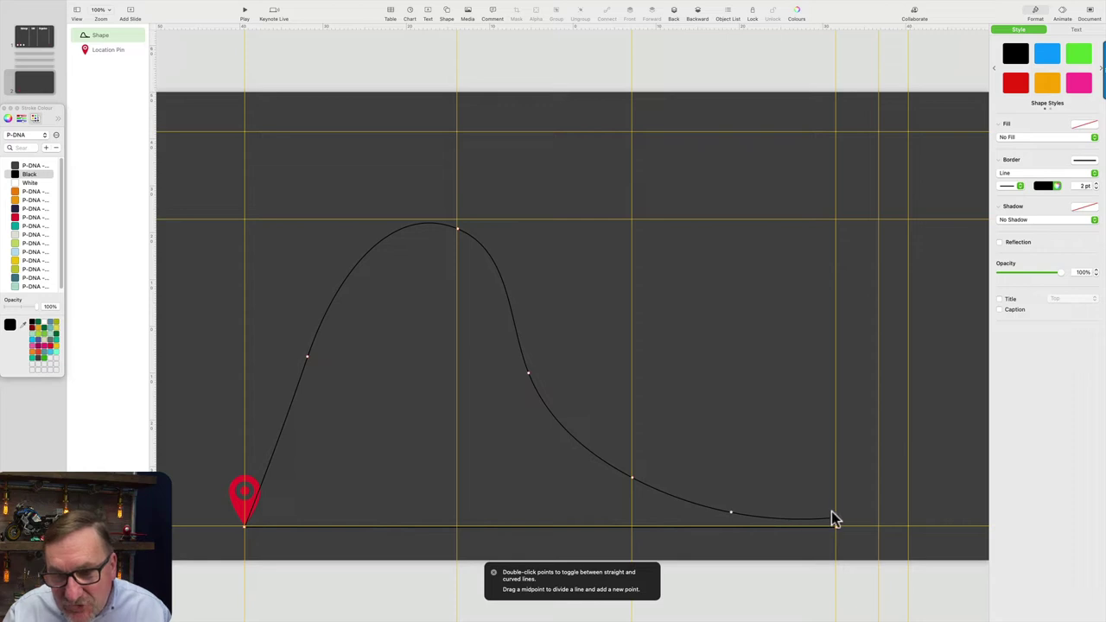
- Fine-tune the peak, falling-side and third-guide points for a smoother, wider descent, and finish editing the shape's points
click(632, 477)
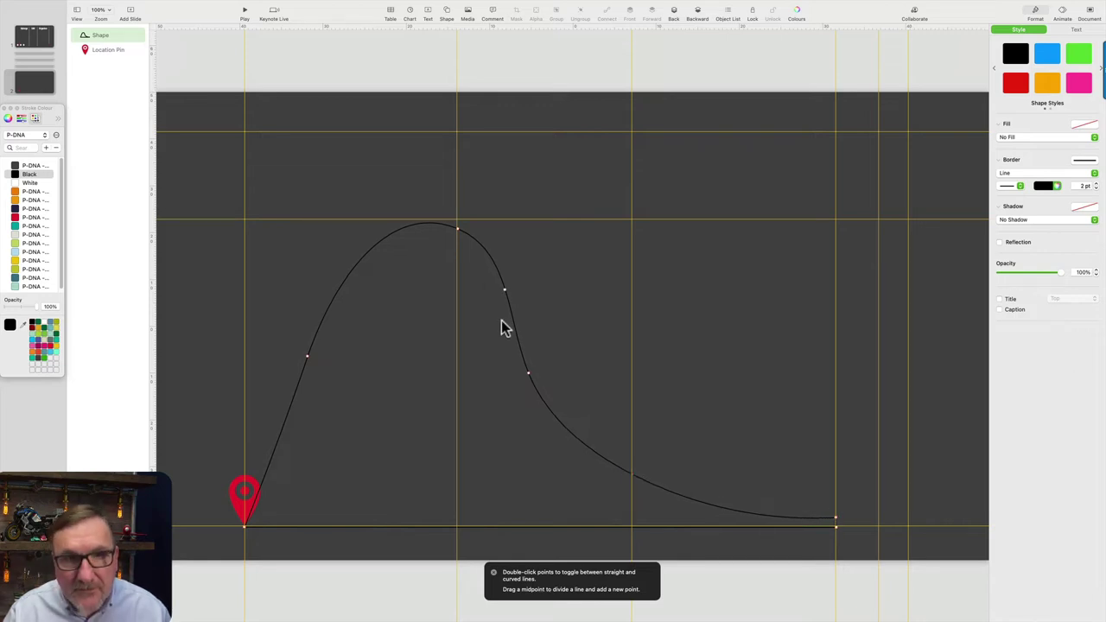
mouse_move(461, 234)
mouse_down()
mouse_move(471, 235)
mouse_move(463, 224)
mouse_up()
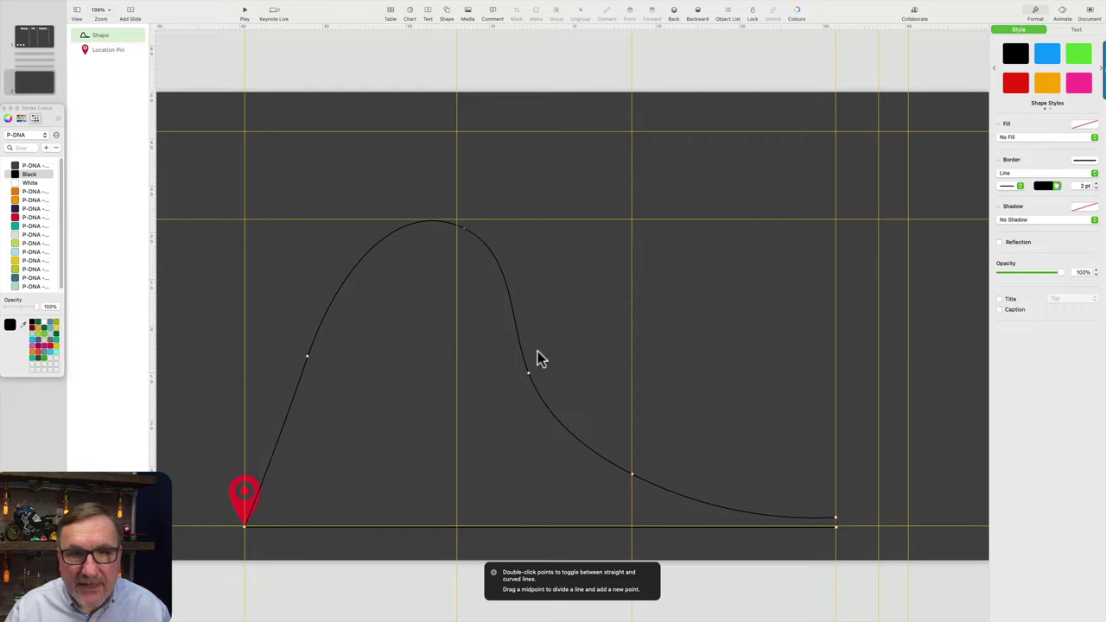
drag(535, 380, 553, 383)
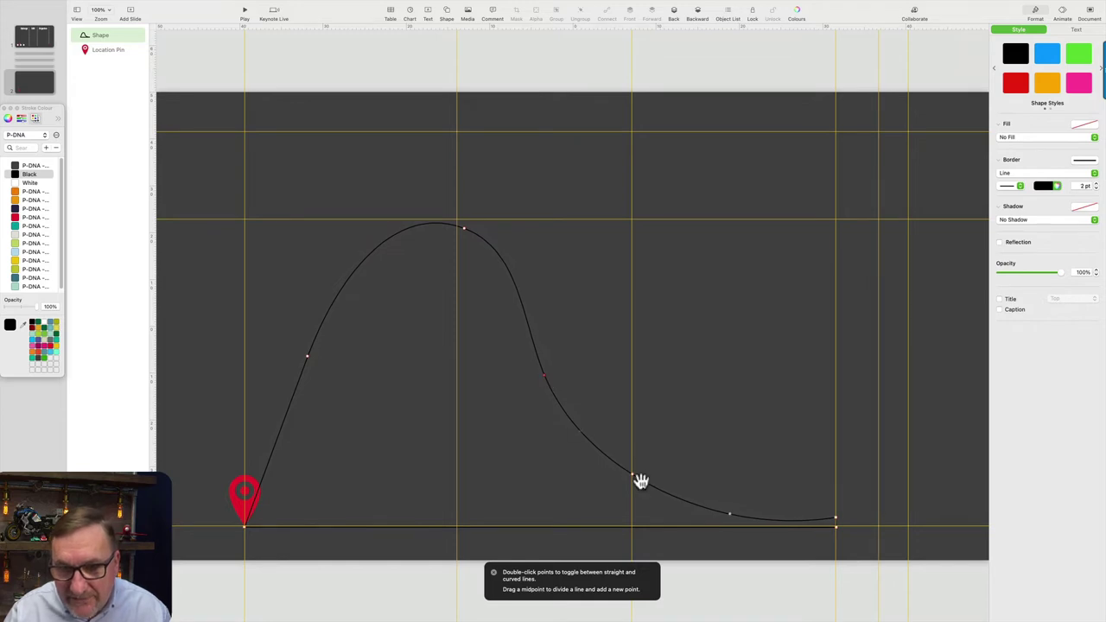
drag(633, 472, 632, 468)
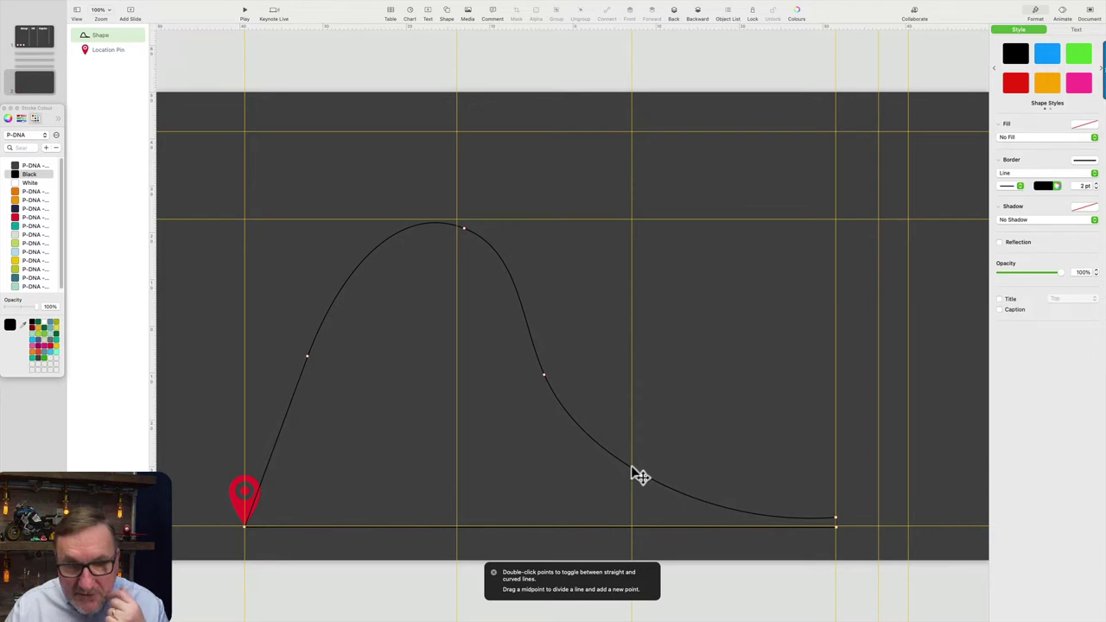
scroll(709, 444, up, 5)
scroll(710, 441, down, 3)
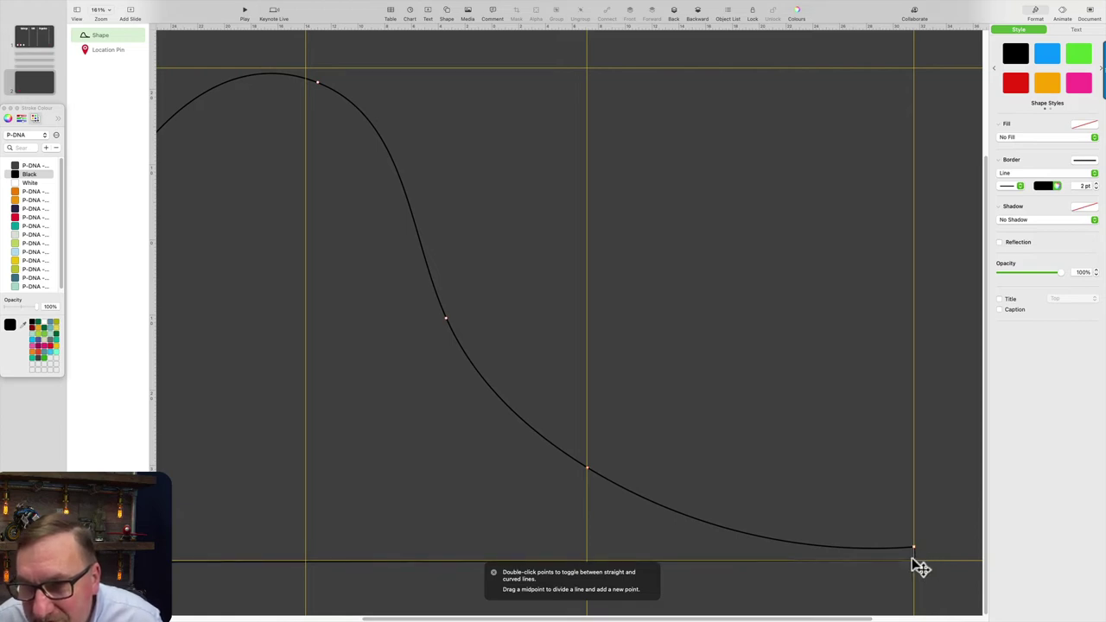
scroll(625, 535, left, 6)
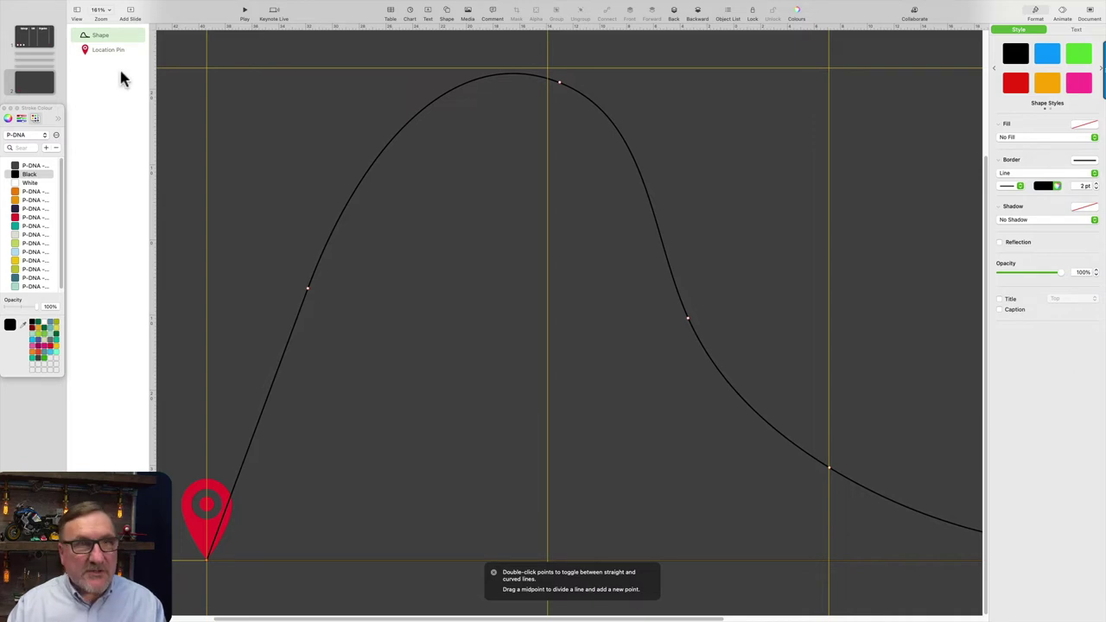
click(100, 9)
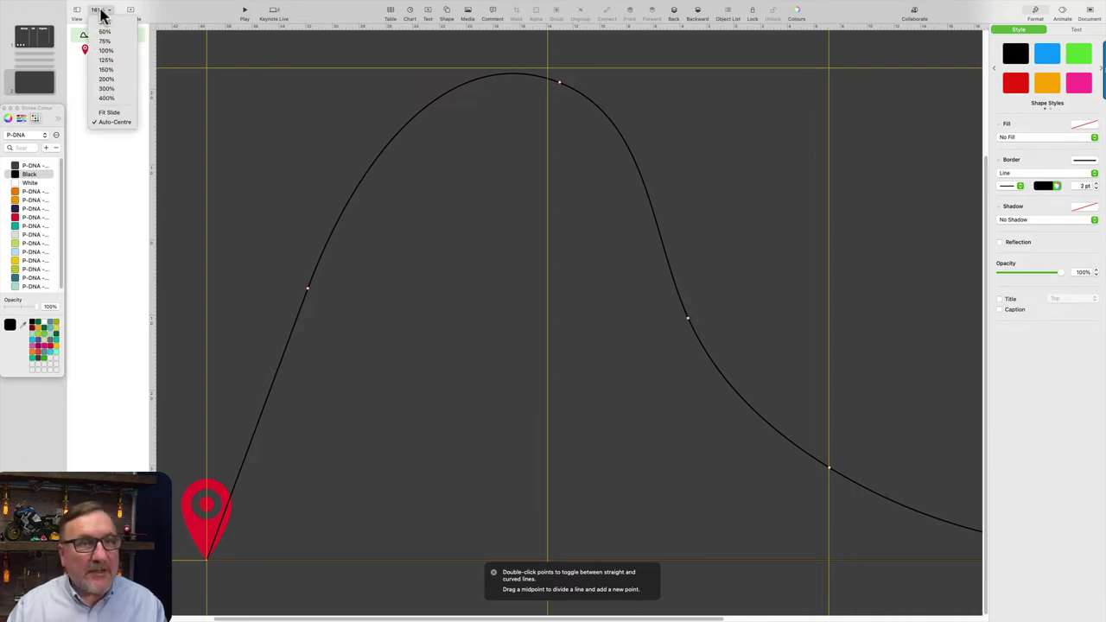
click(102, 112)
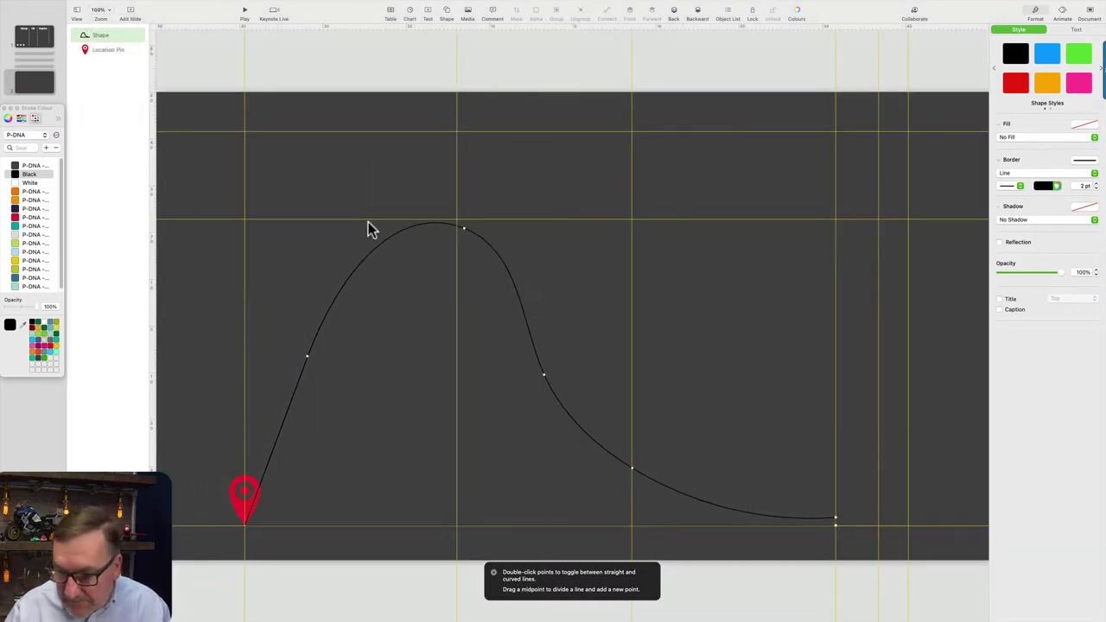
key(Return)
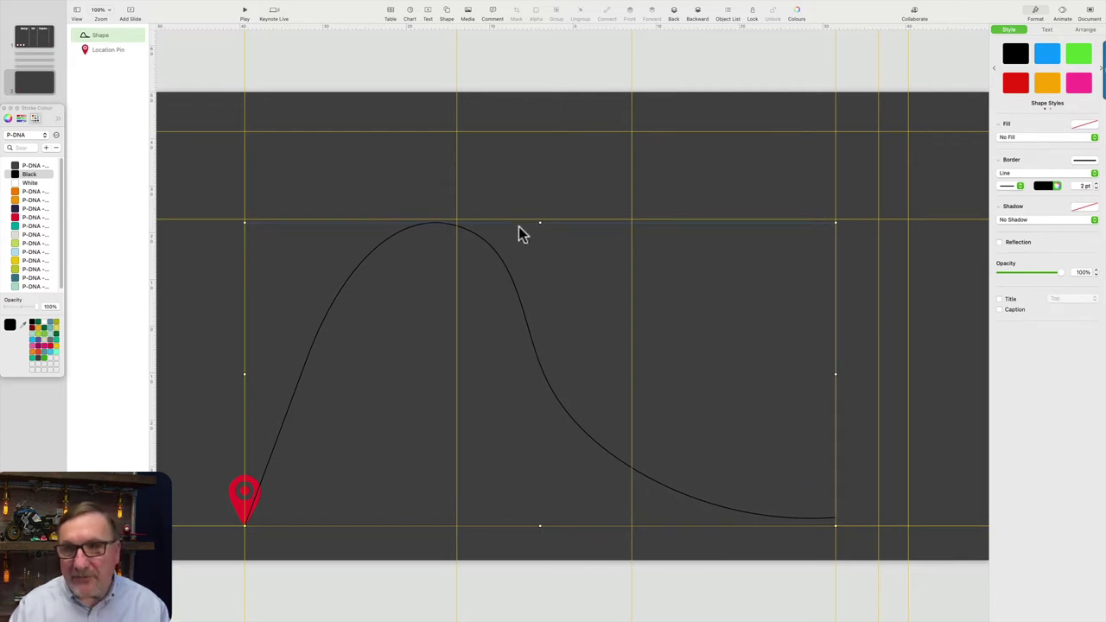
- Give the curve shape a colour fill in the teal P-DNA swatch and set its border line to the same teal
click(1011, 138)
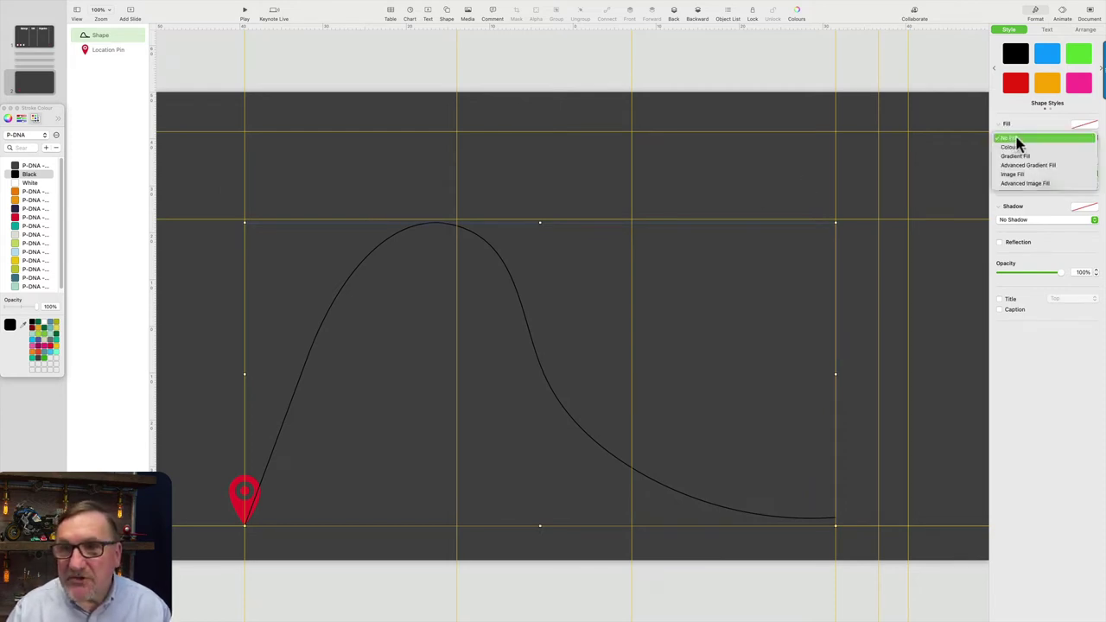
click(1017, 149)
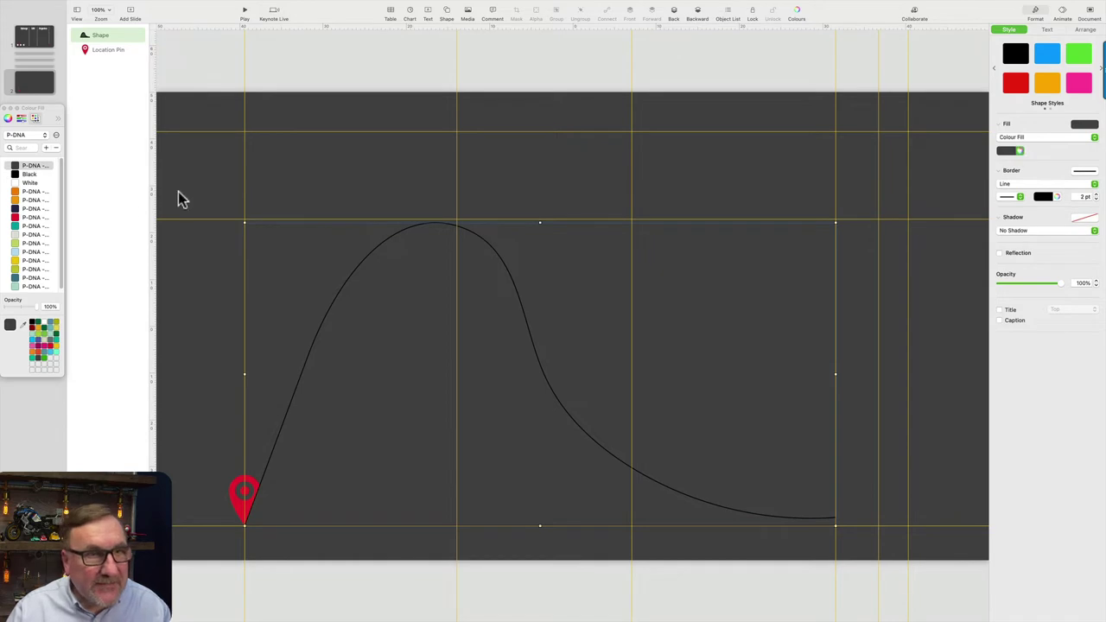
click(21, 227)
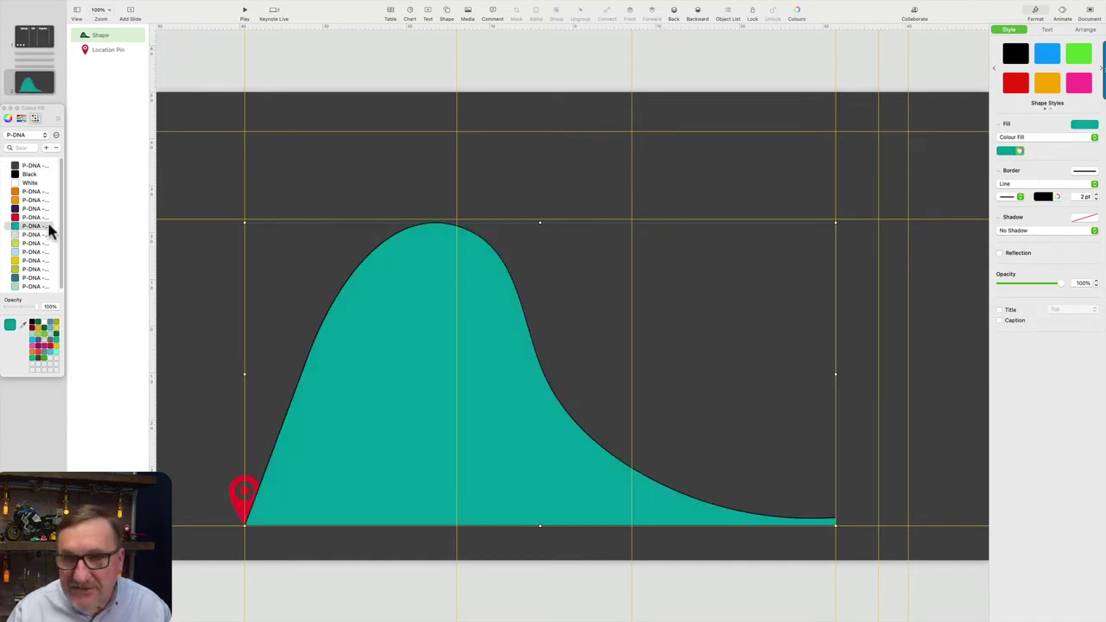
click(1056, 198)
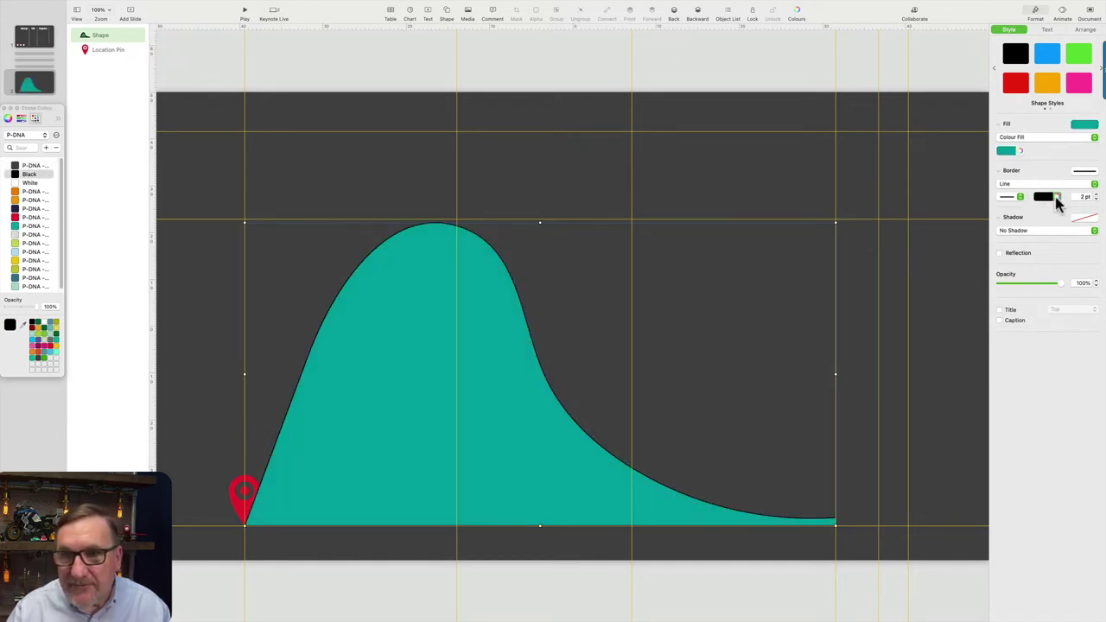
click(1056, 198)
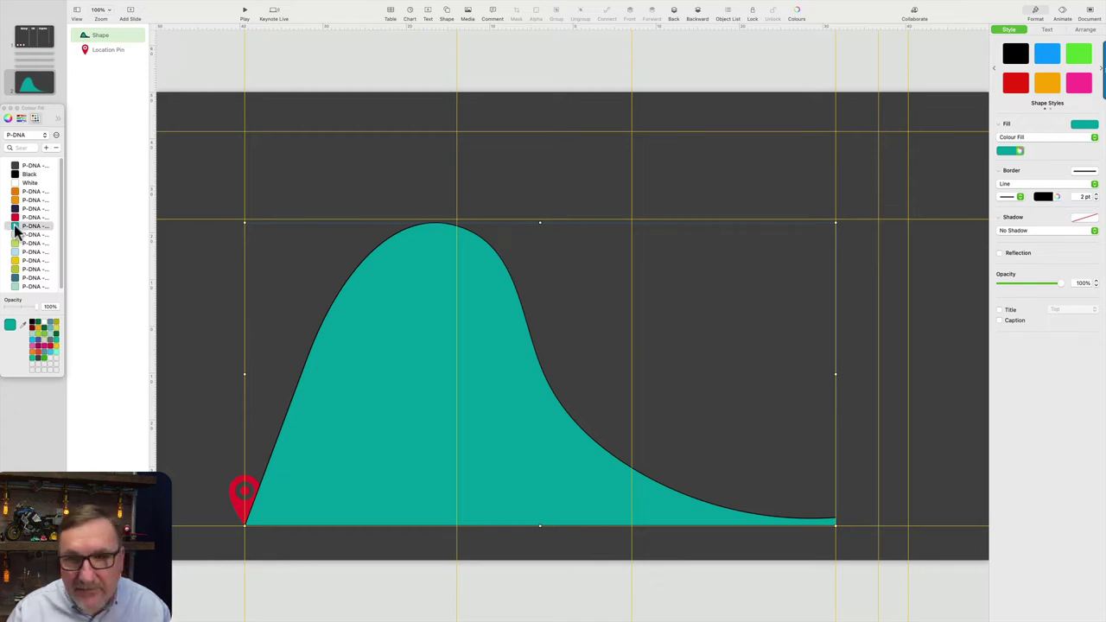
click(1056, 197)
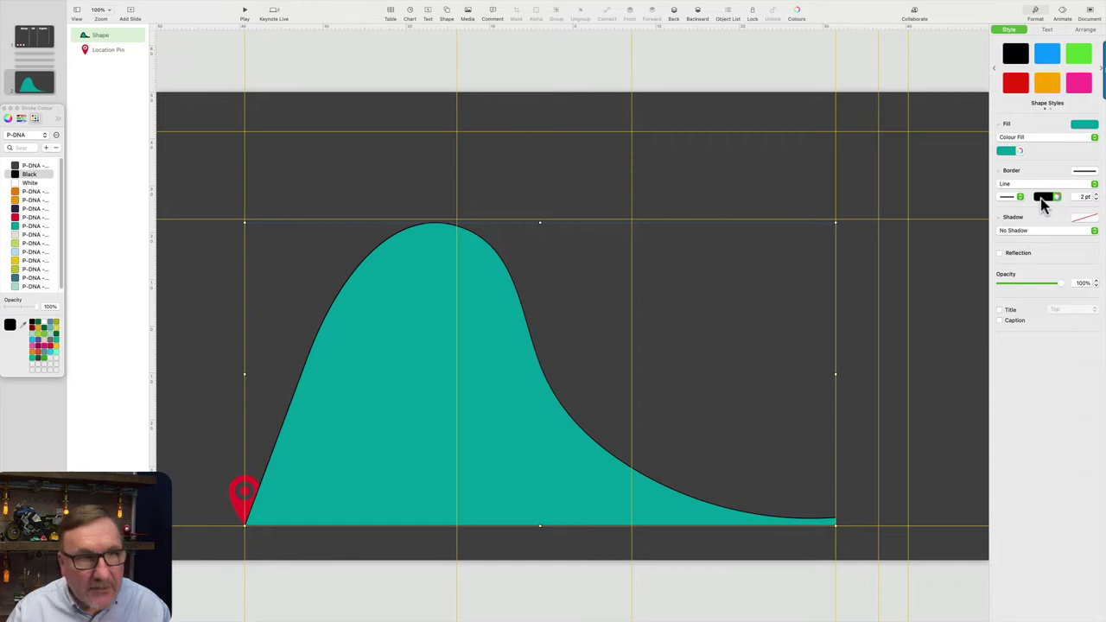
click(15, 226)
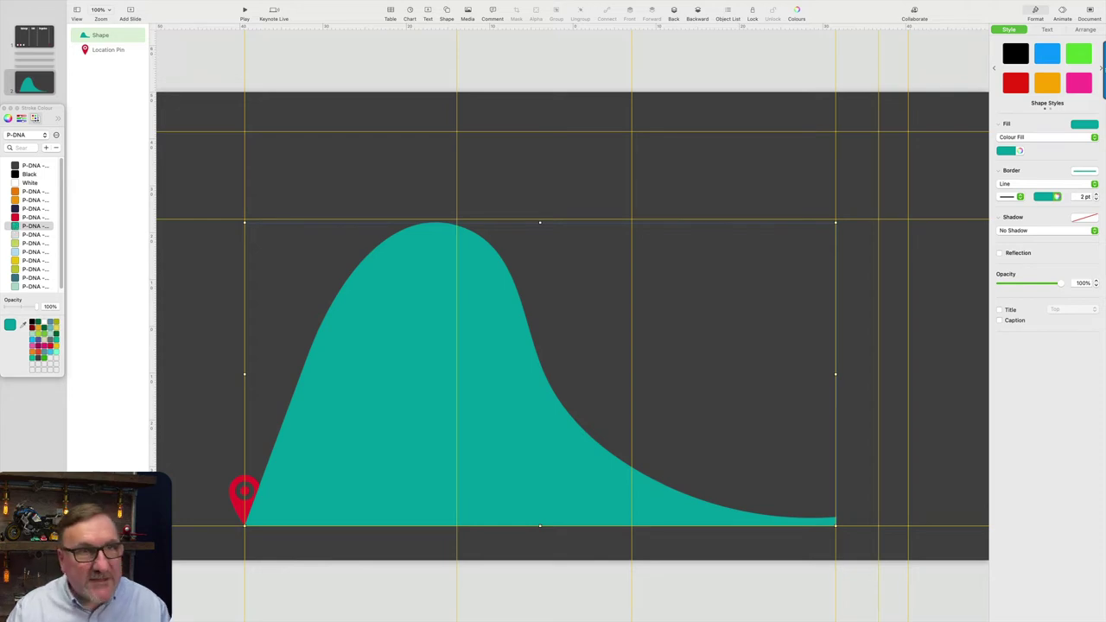
- Move the location pin above the curve shape in the stacking order
mouse_move(129, 1)
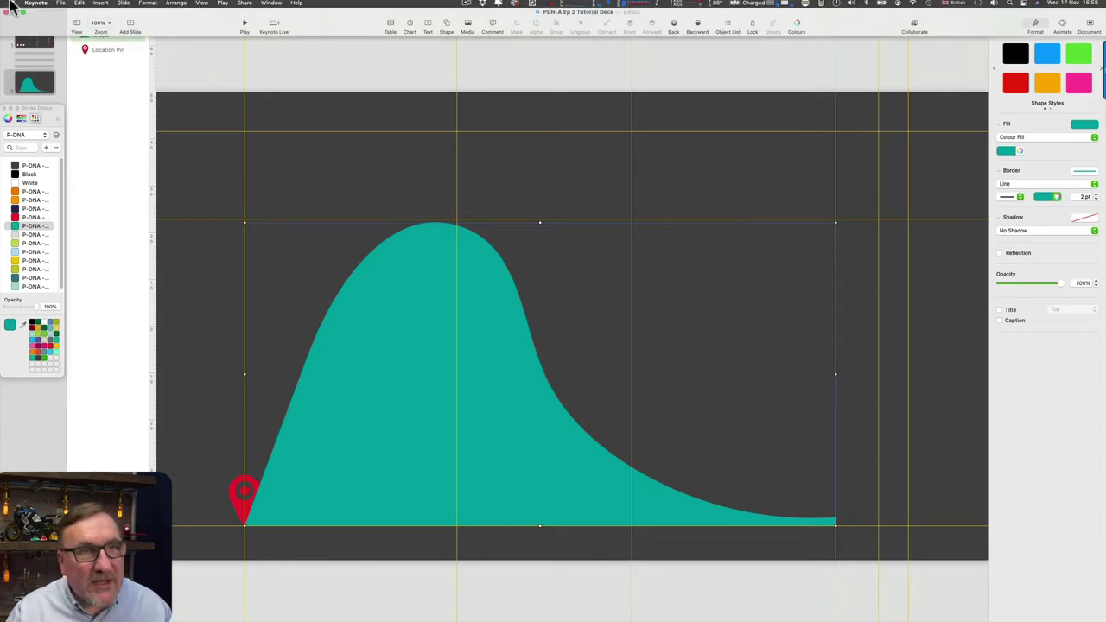
click(107, 50)
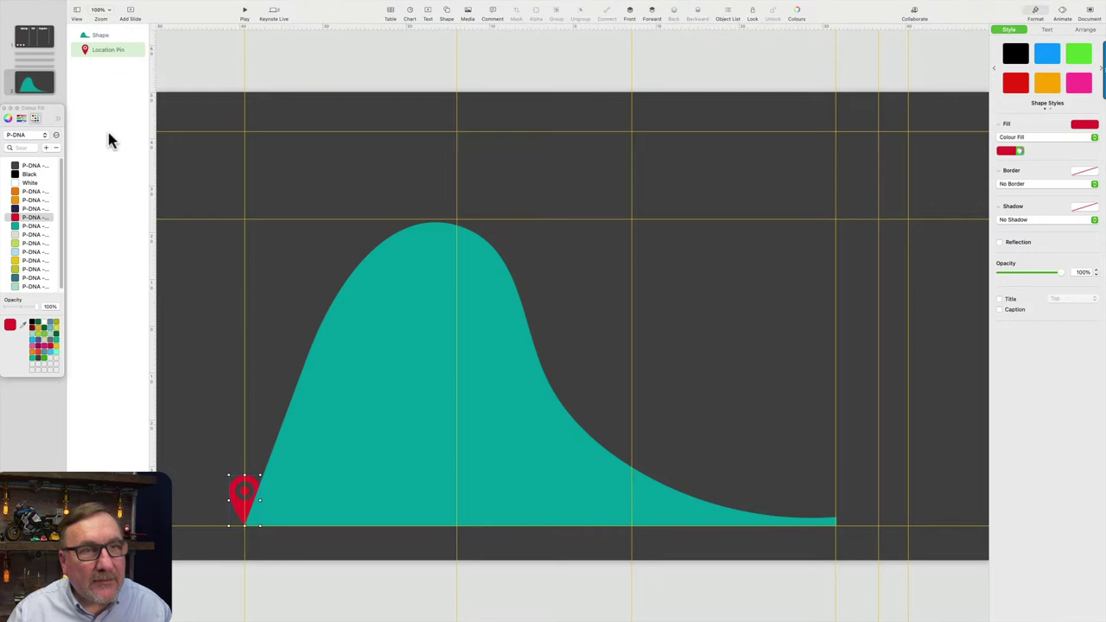
drag(107, 45, 103, 31)
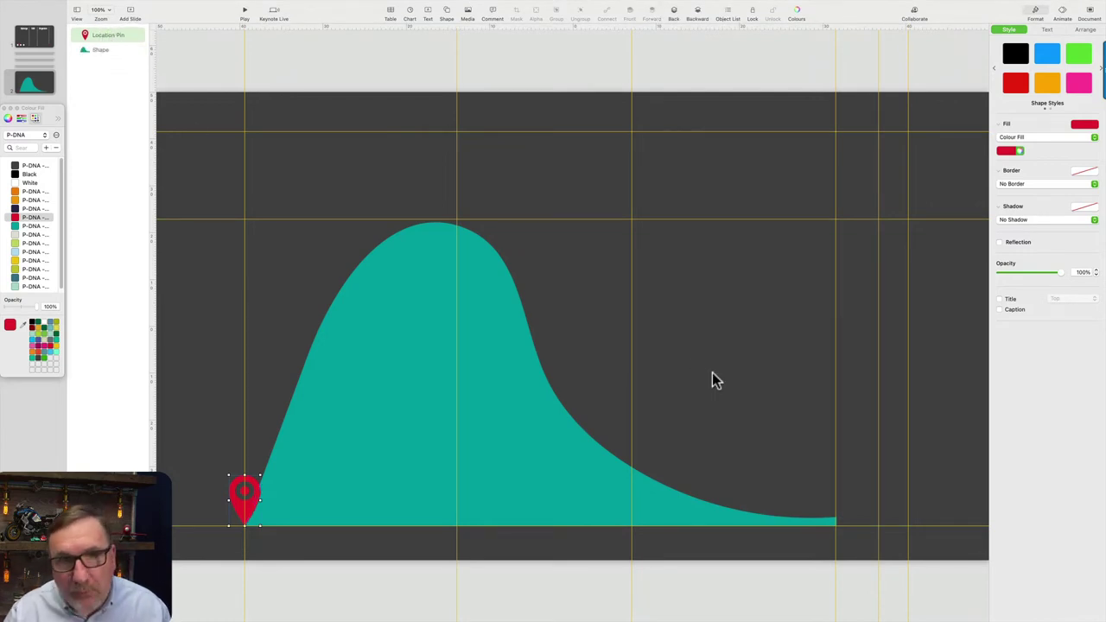
- Insert a basic triangle in the empty area above the curve's tail and rotate it by -90°
click(447, 12)
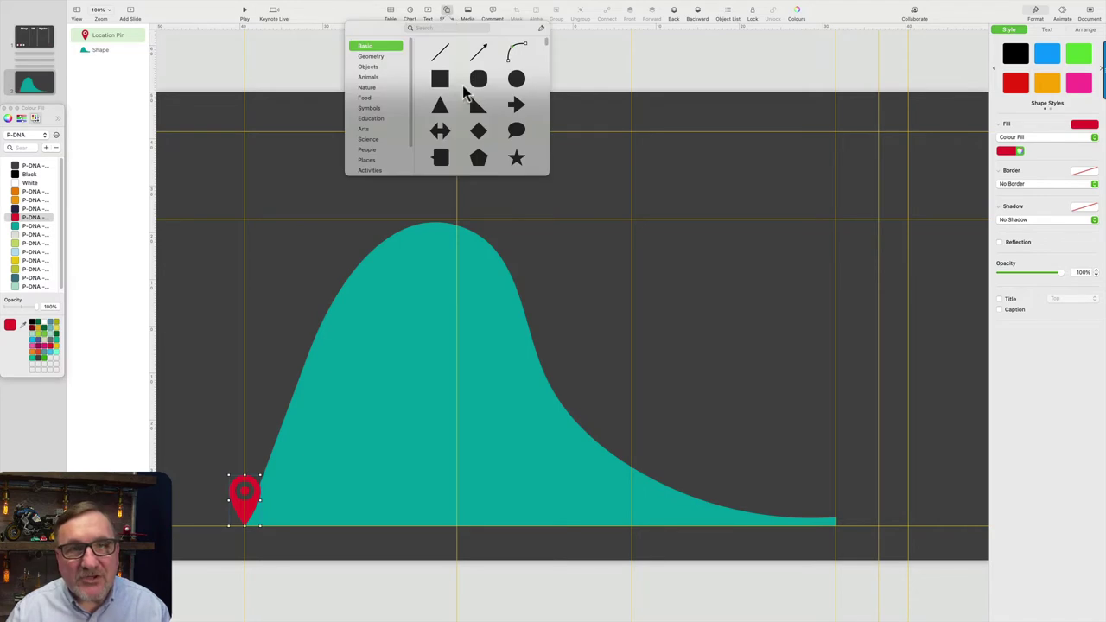
click(439, 108)
drag(577, 325, 721, 362)
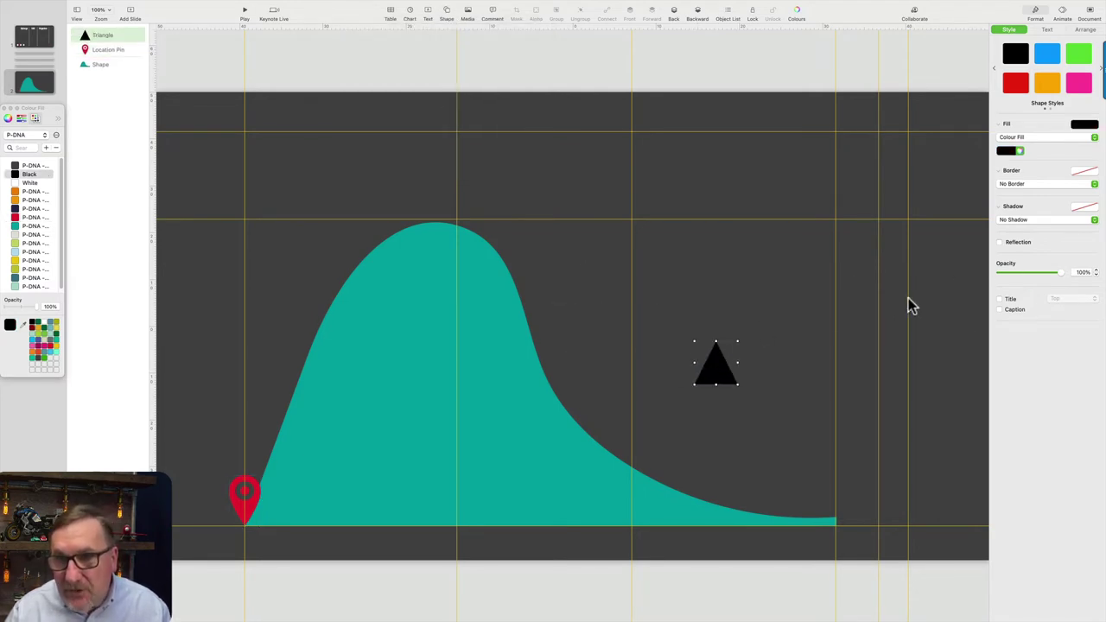
click(1084, 31)
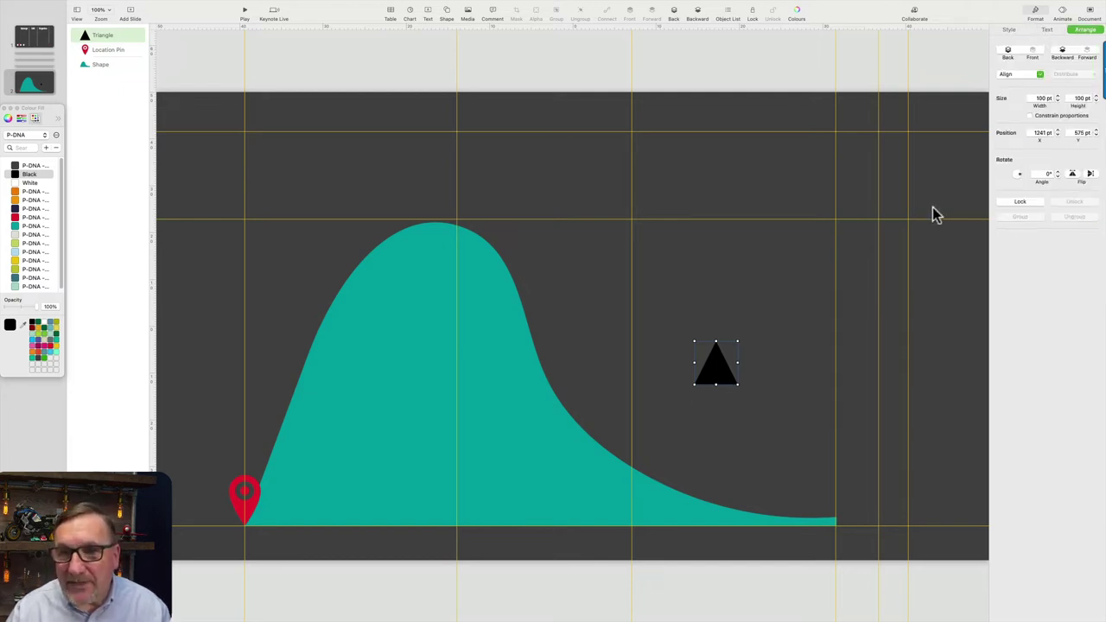
mouse_move(1020, 172)
mouse_down()
mouse_move(1003, 175)
mouse_move(1032, 180)
mouse_move(1000, 168)
mouse_move(1005, 195)
mouse_move(1020, 177)
mouse_up()
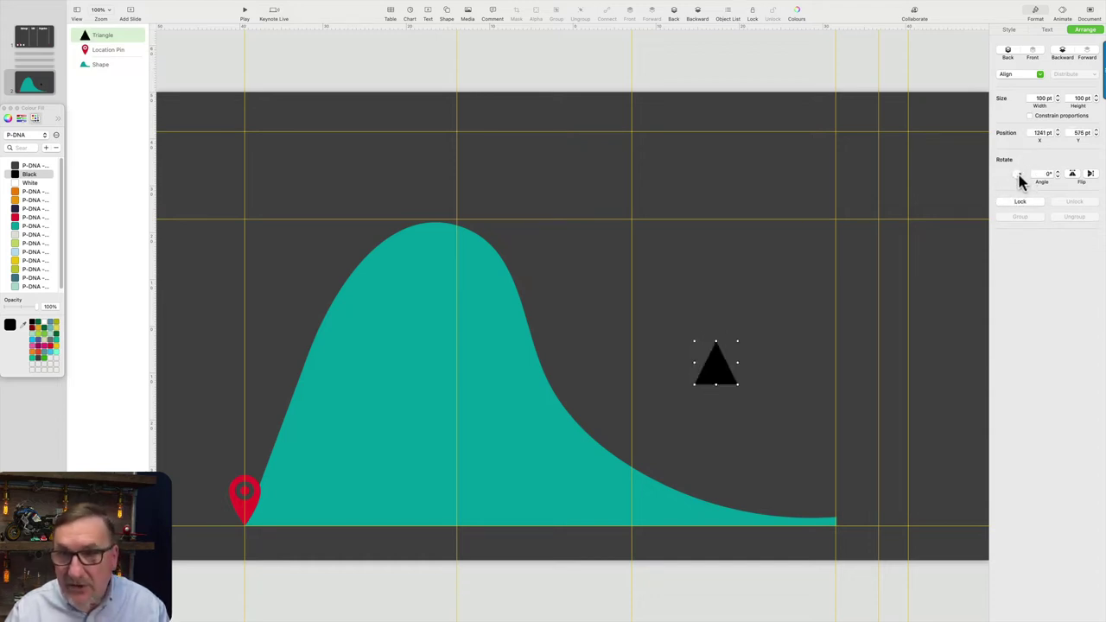
click(1043, 173)
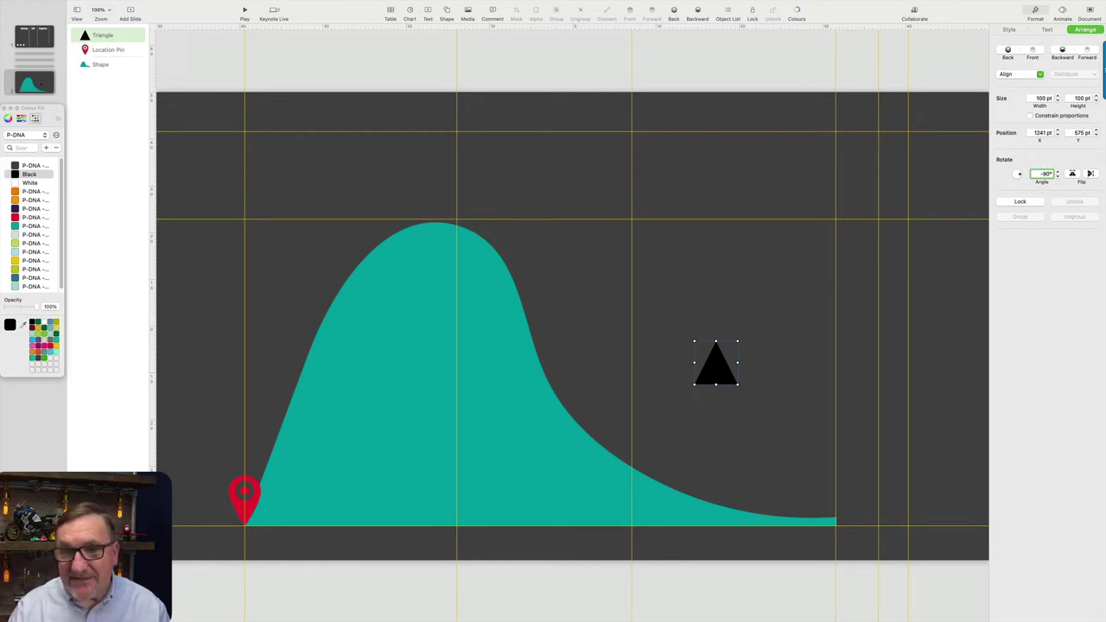
key(Return)
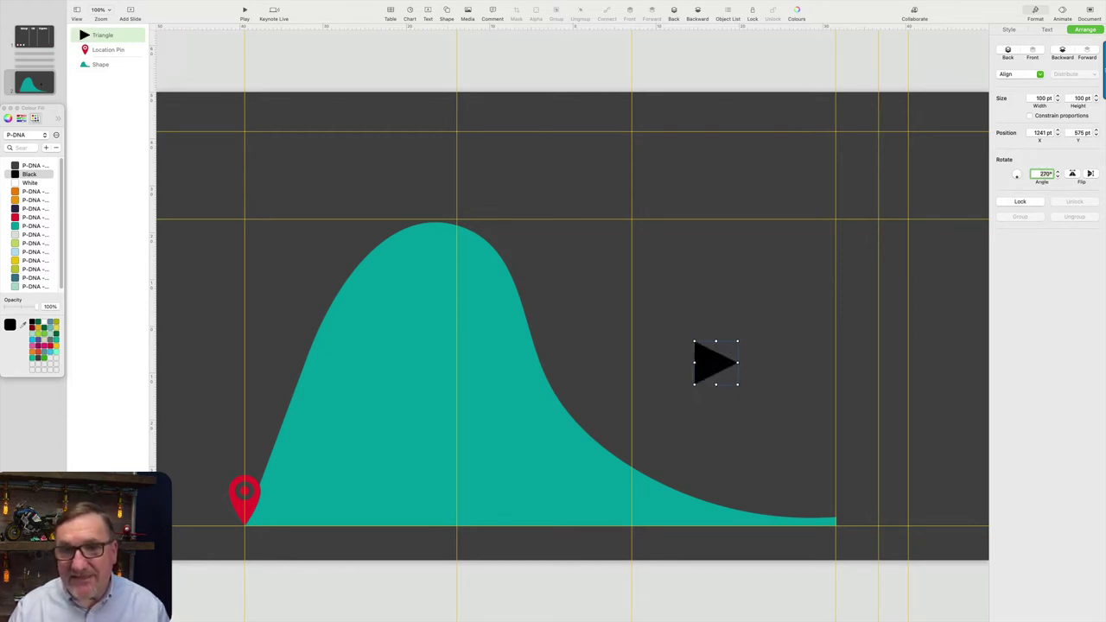
- Fill the triangle with the P-DNA teal and place it as an arrowhead at the curve's tail, between the fourth and fifth vertical guides
click(19, 227)
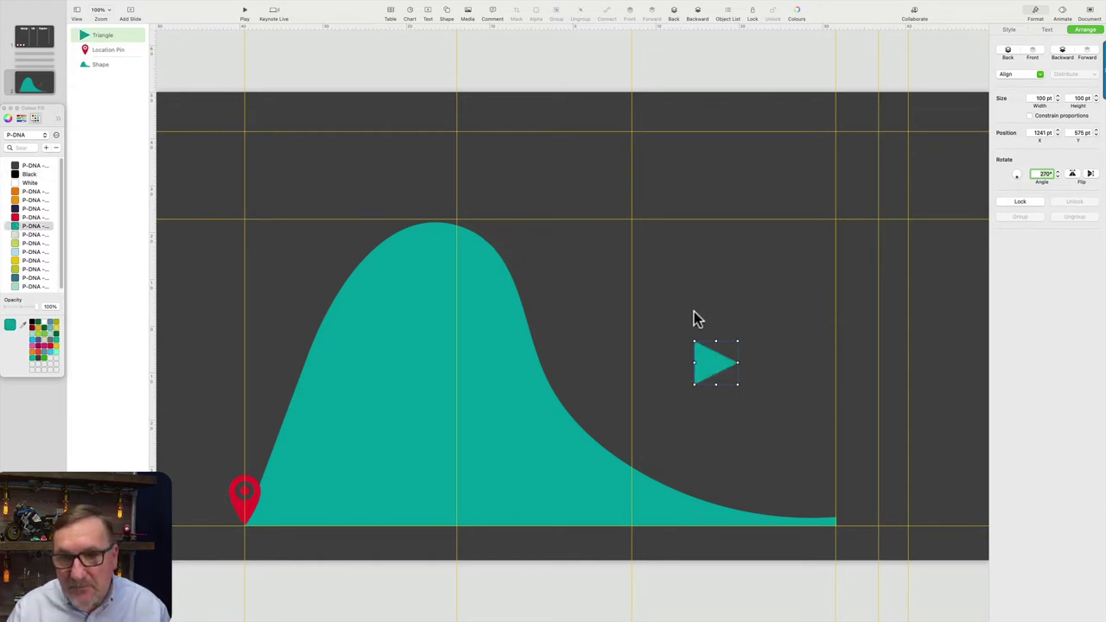
click(731, 318)
drag(709, 371, 850, 529)
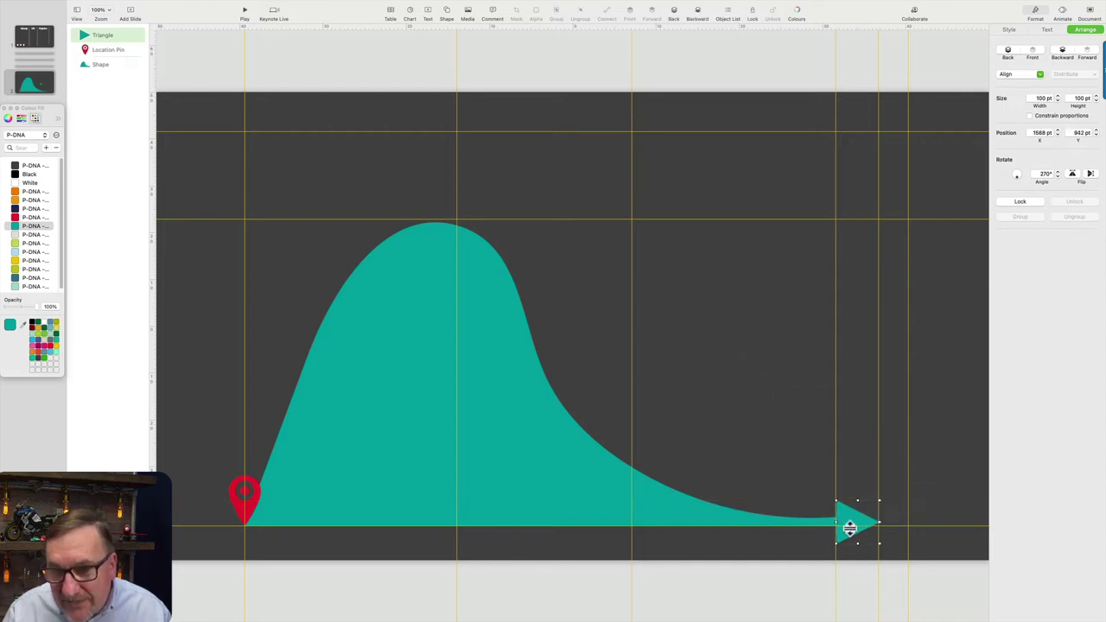
click(802, 465)
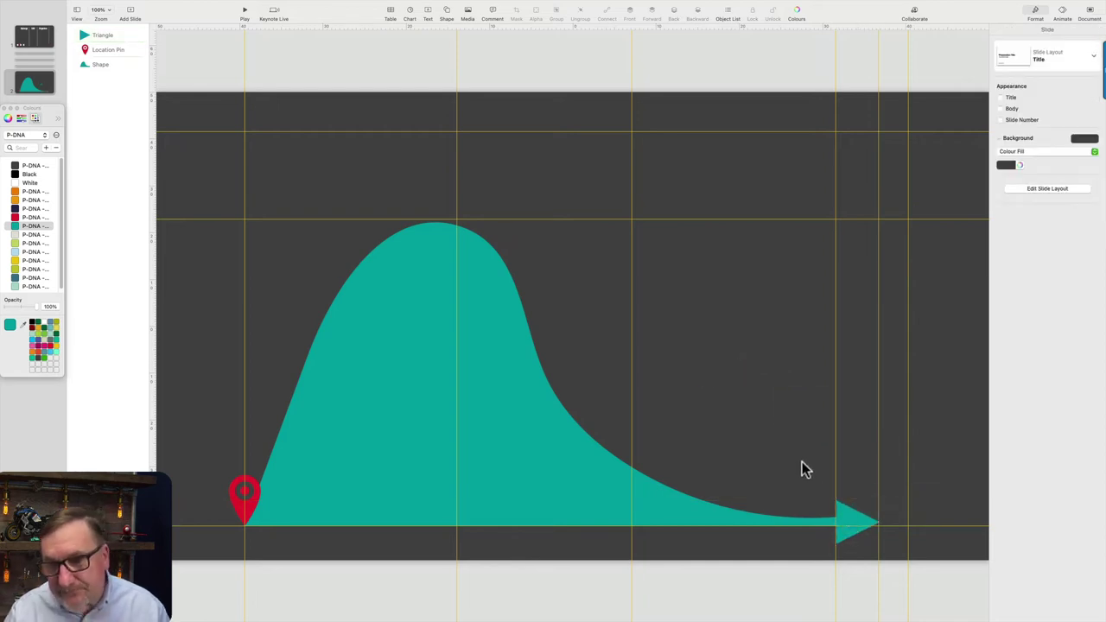
- Edit the curve's points: raise the third-guide point slightly, lower the falling-side point, and finish editing the shape
click(667, 510)
click(668, 502)
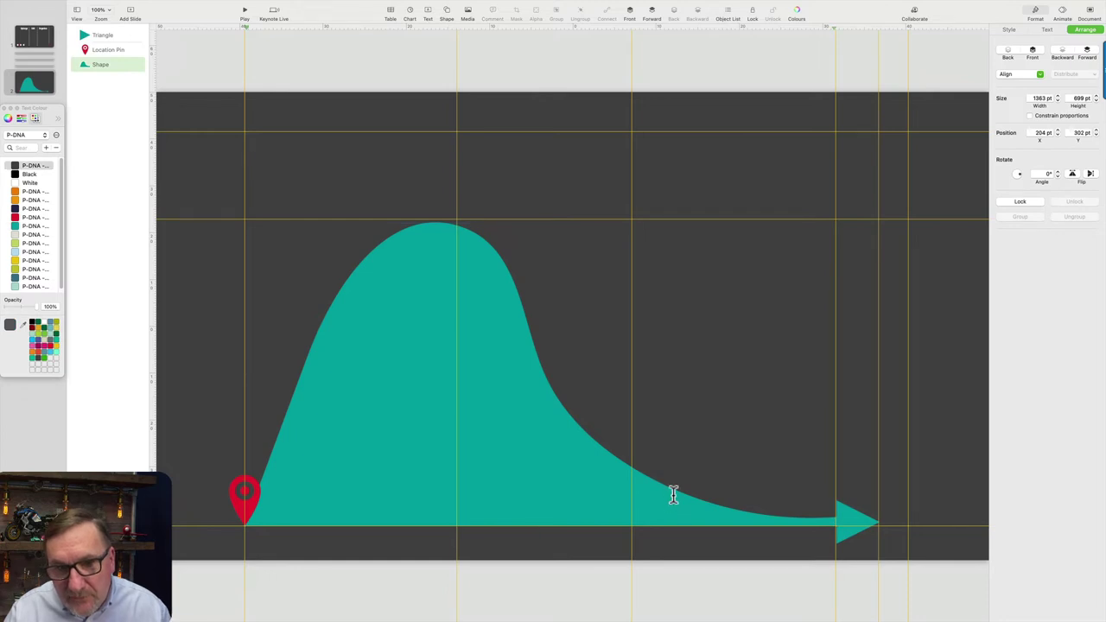
click(408, 160)
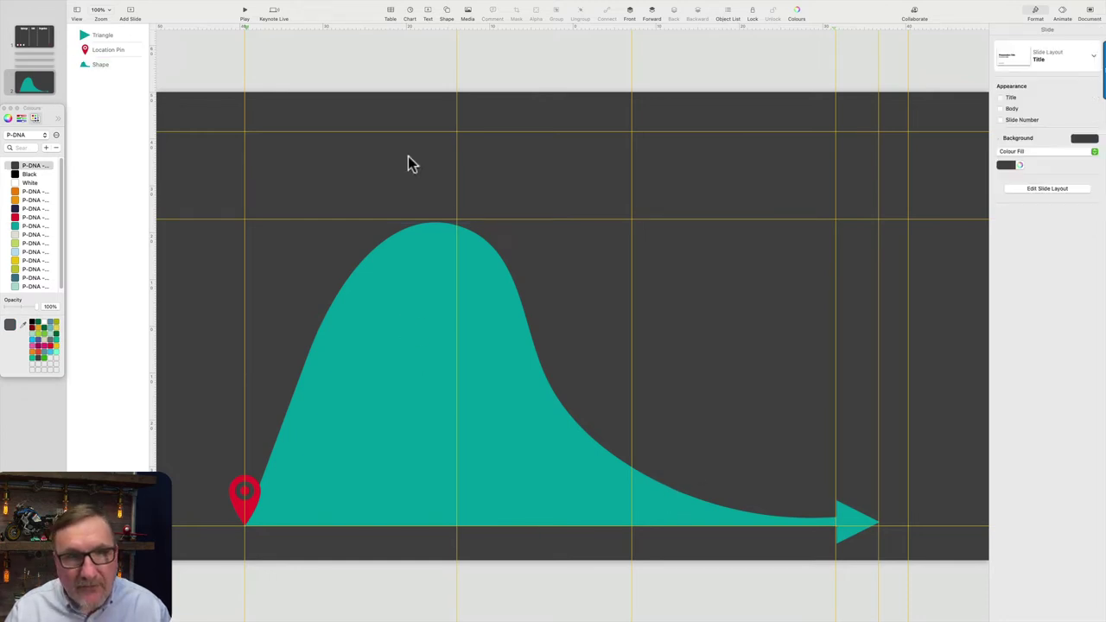
click(430, 249)
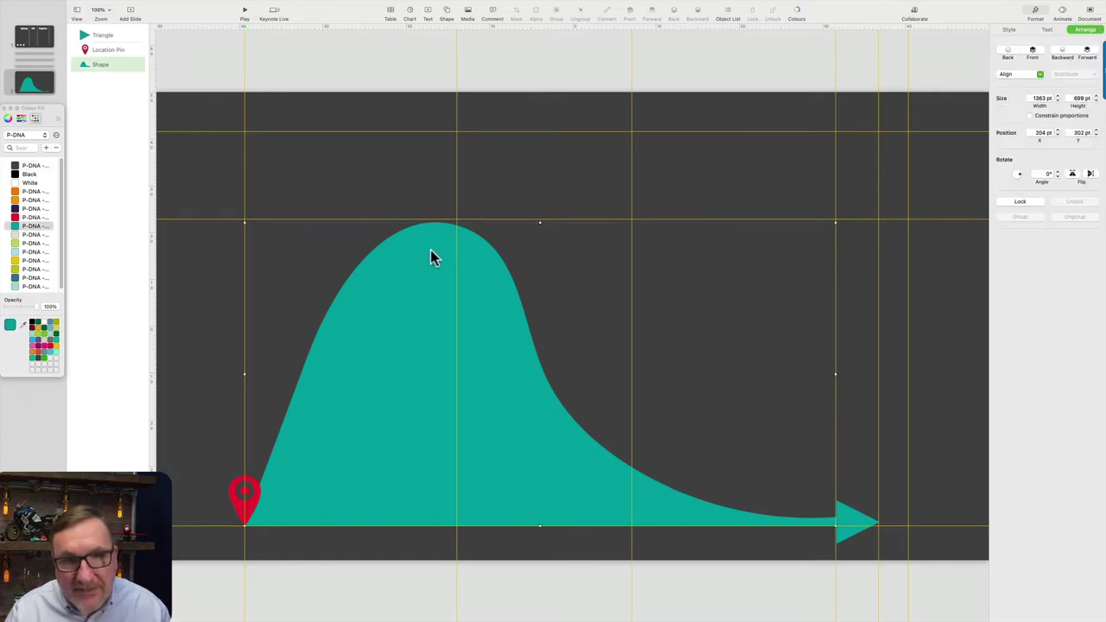
double_click(562, 410)
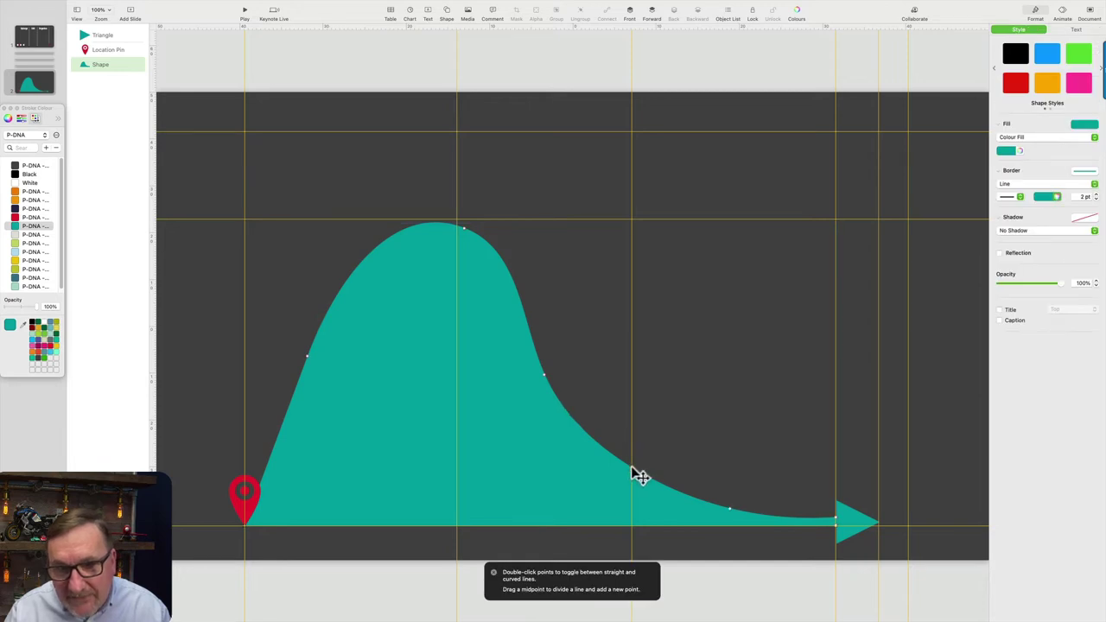
drag(632, 469, 631, 462)
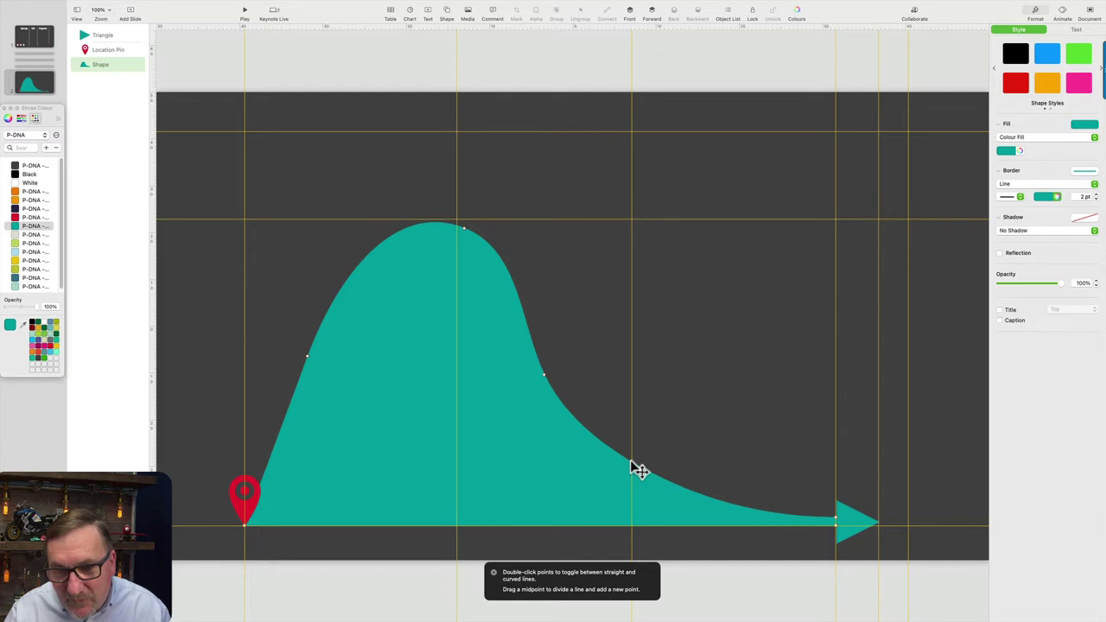
drag(545, 379, 542, 392)
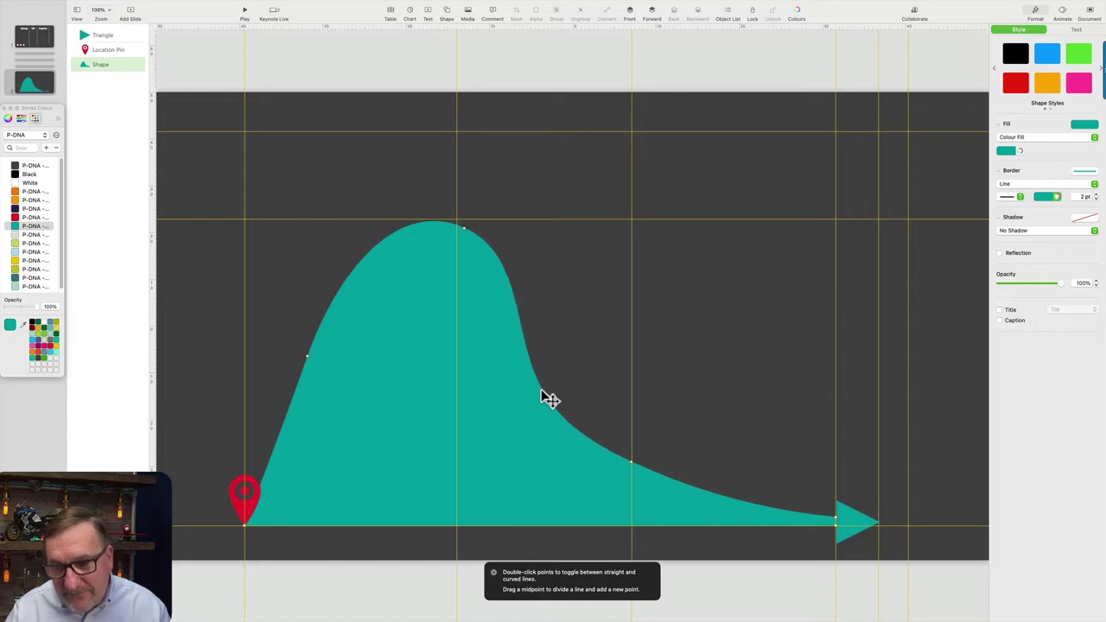
click(687, 400)
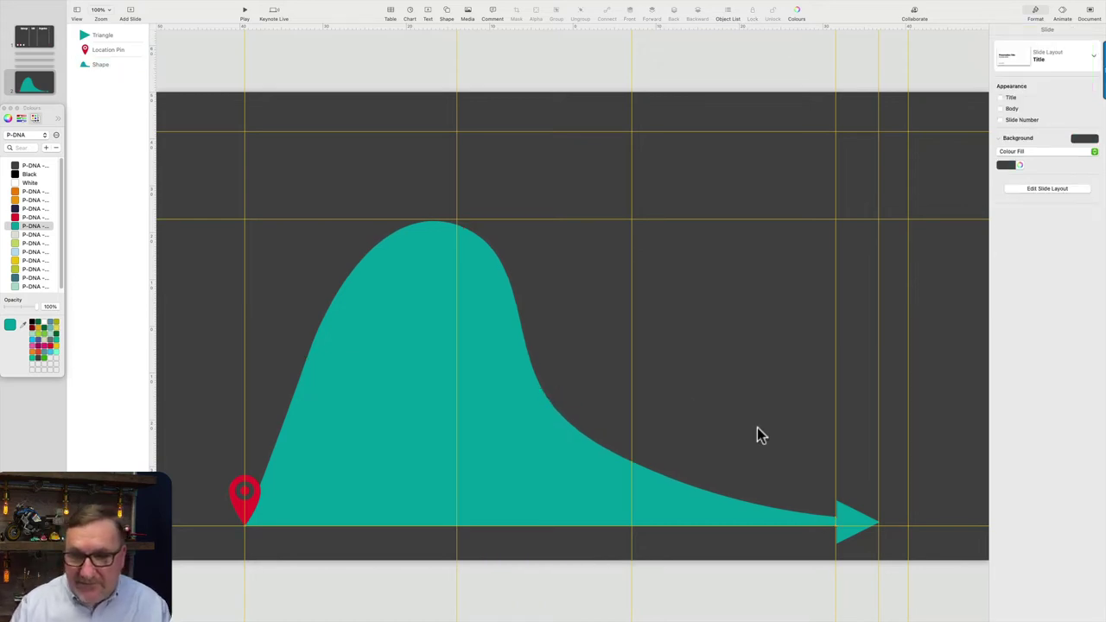
- Group the triangle arrowhead with the curve shape
click(852, 521)
shift+click(724, 508)
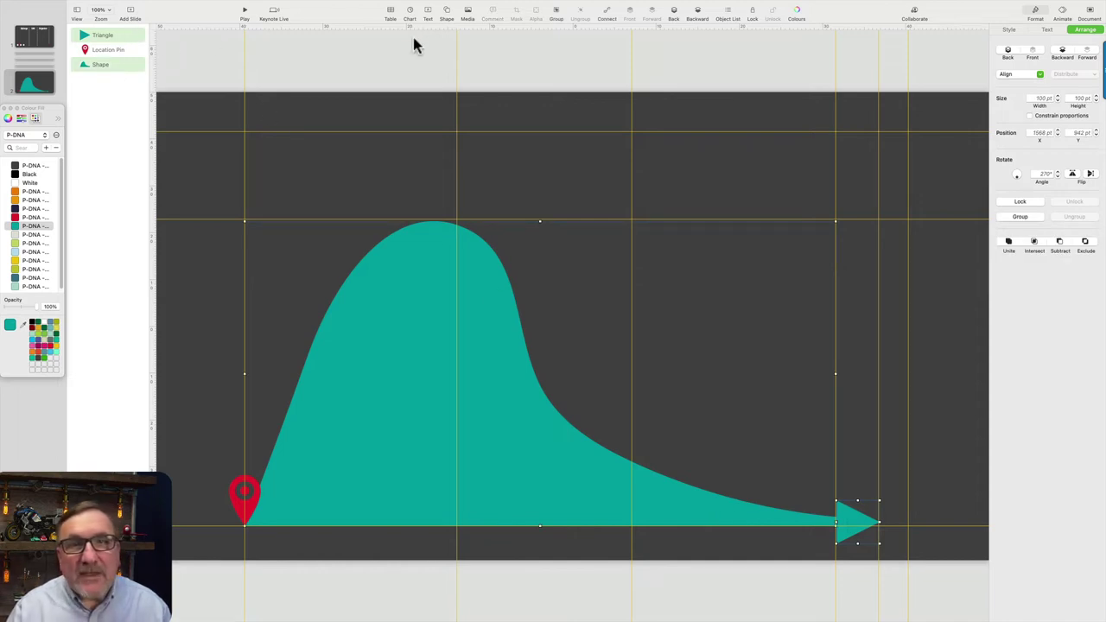
click(556, 32)
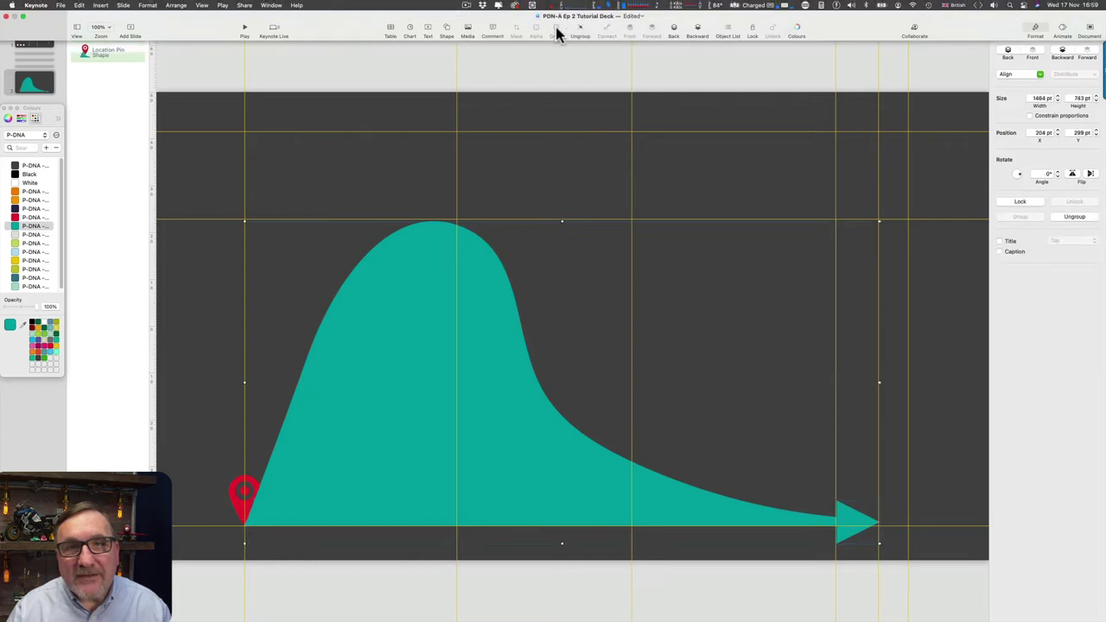
- Examine the items available for customising the toolbar and close the customisation view
click(203, 6)
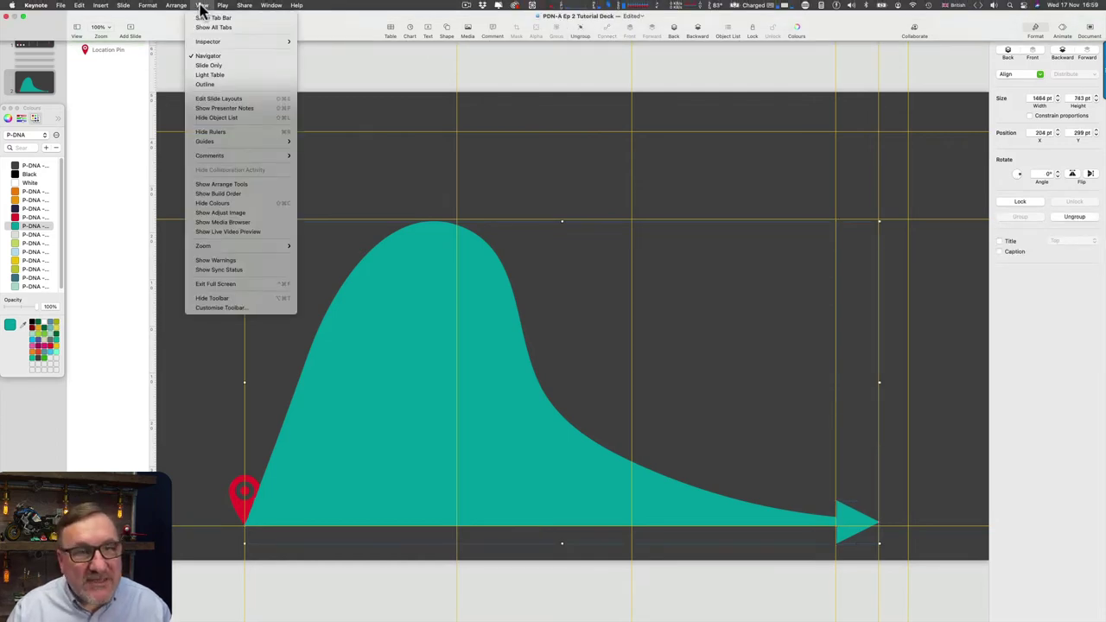
click(219, 308)
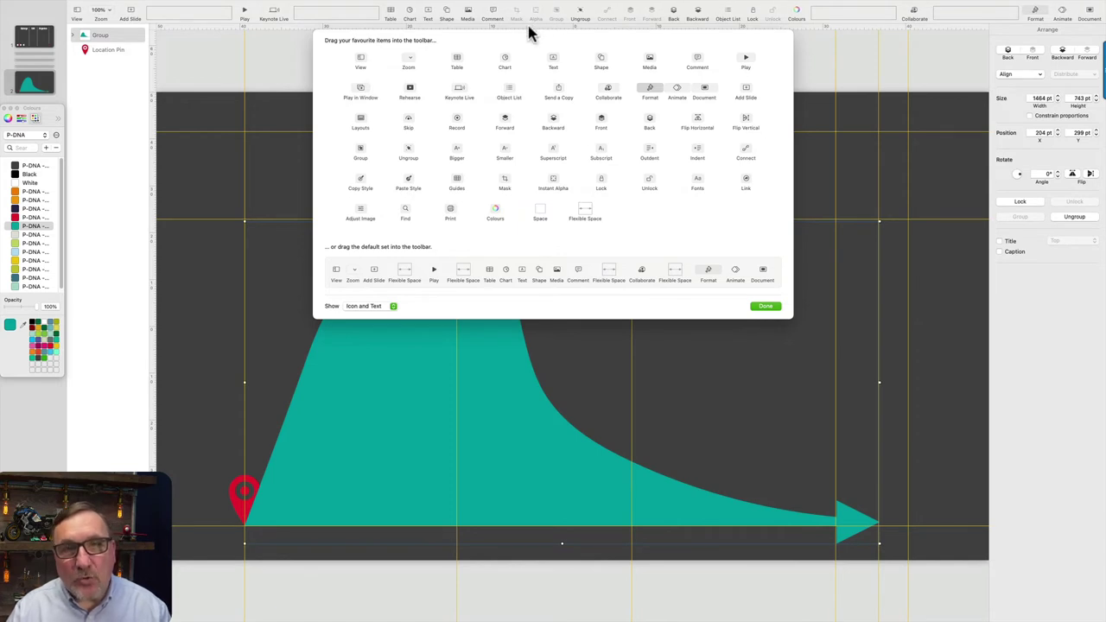
mouse_move(534, 6)
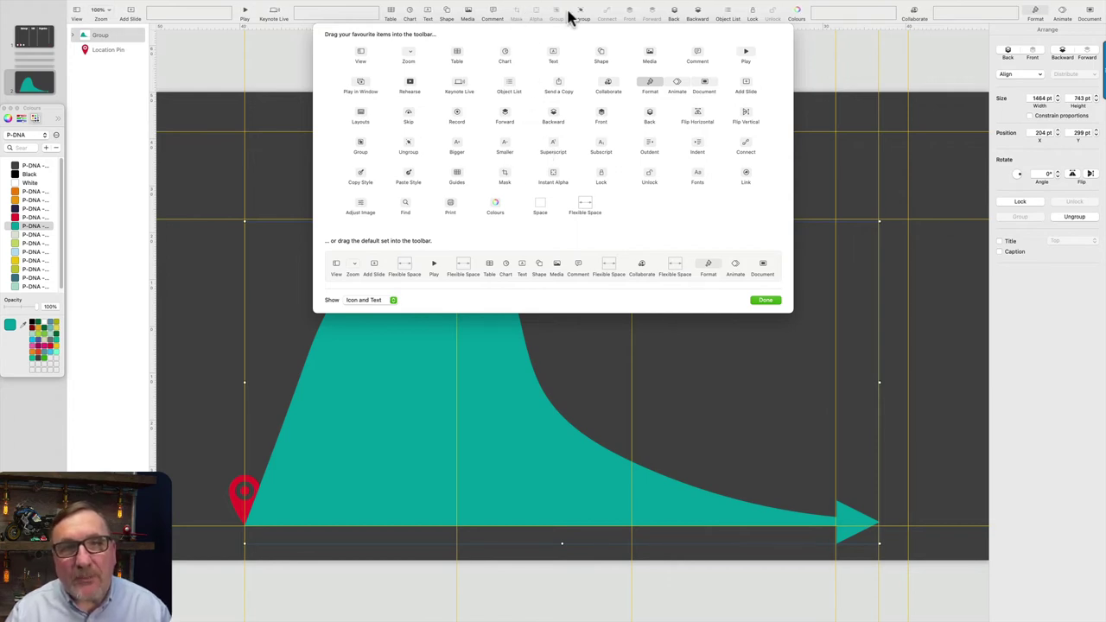
click(768, 301)
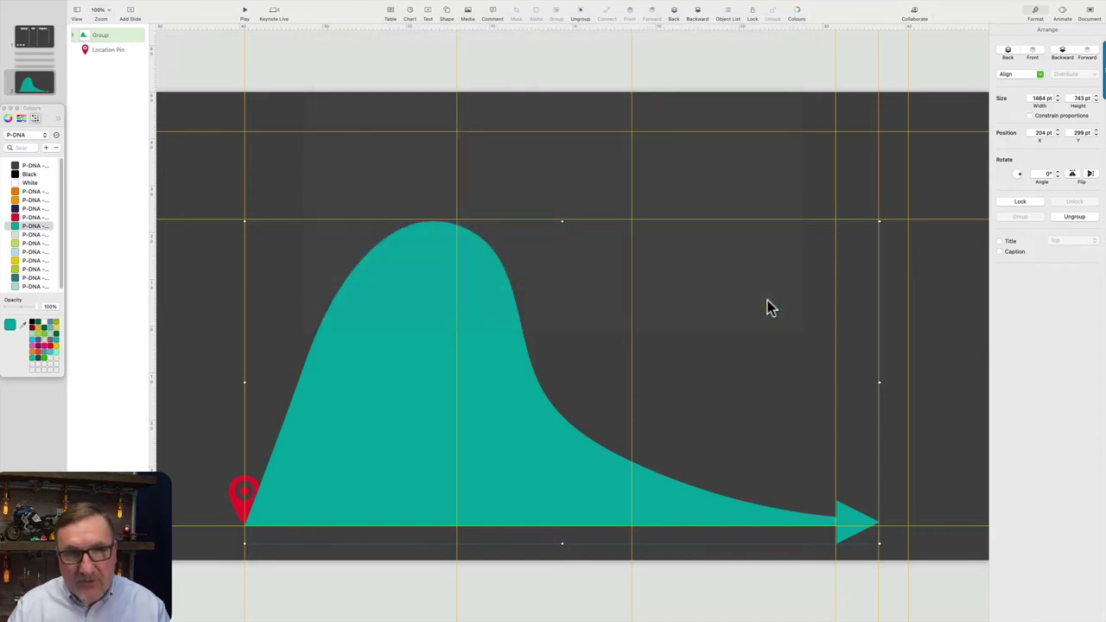
- Move the curve-and-arrowhead group below the location pin in the stacking order
click(727, 189)
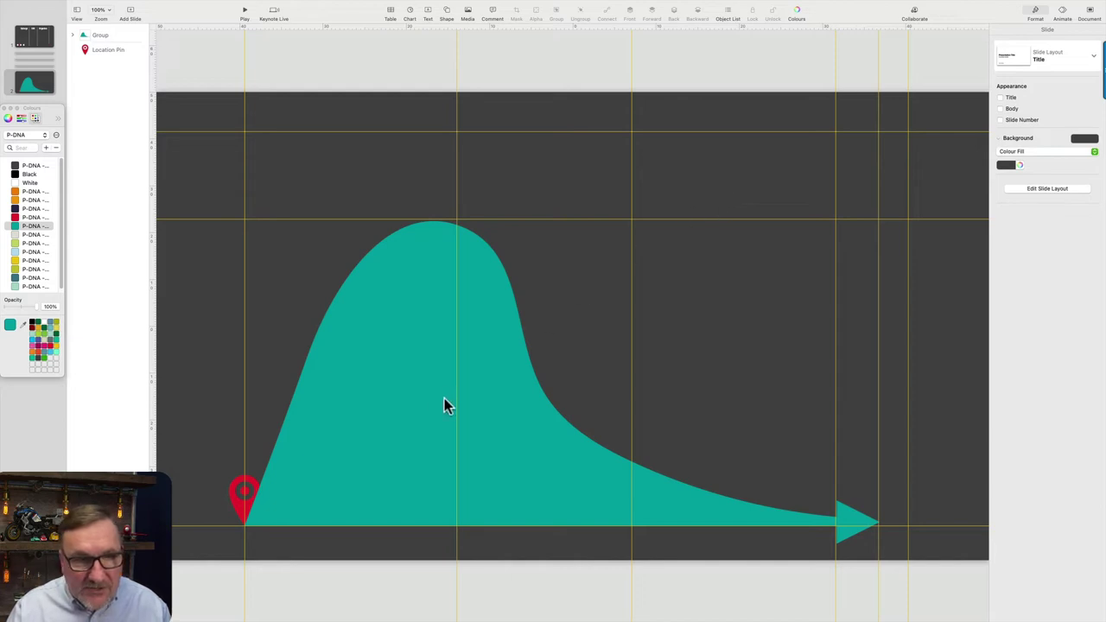
drag(107, 36, 104, 52)
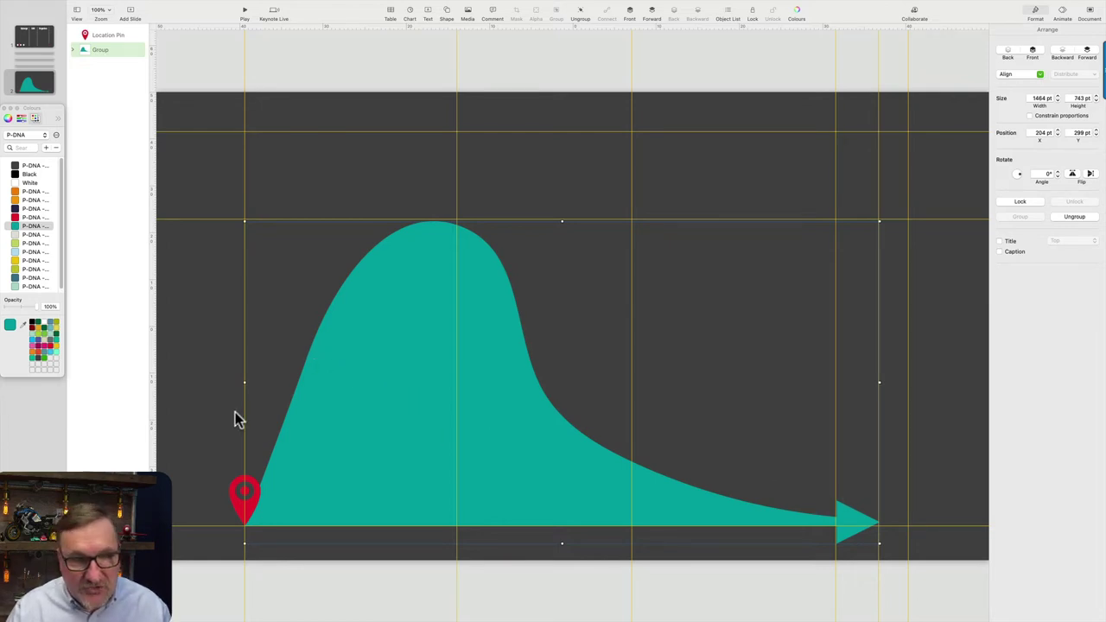
- Try a 5-second Wipe build-in from the left on the curve group and remove the effect after previewing it
click(1063, 12)
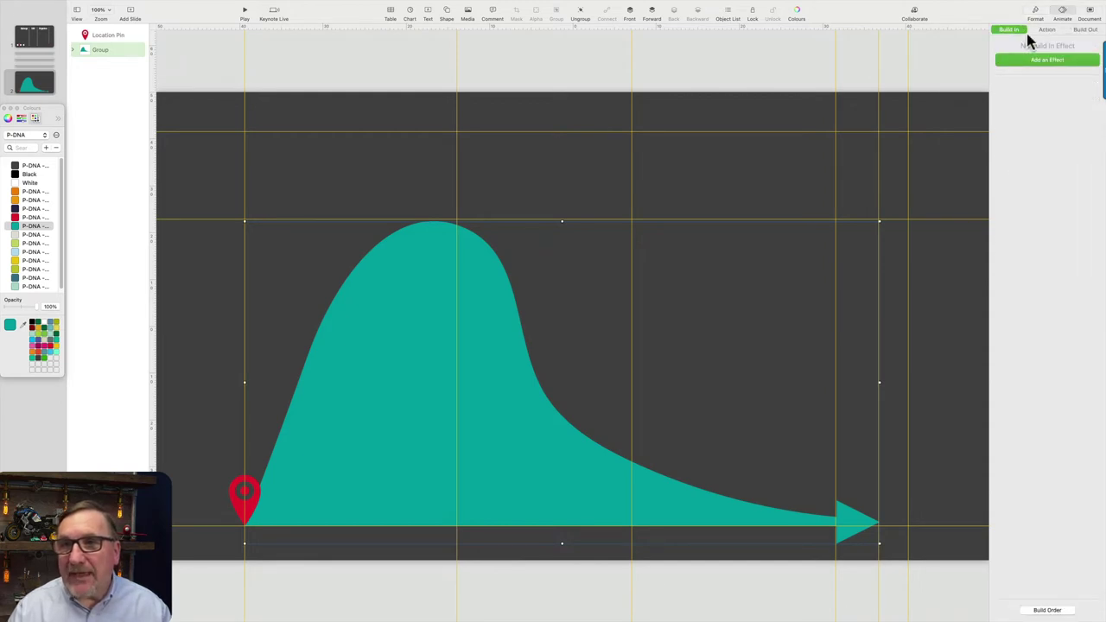
click(1027, 62)
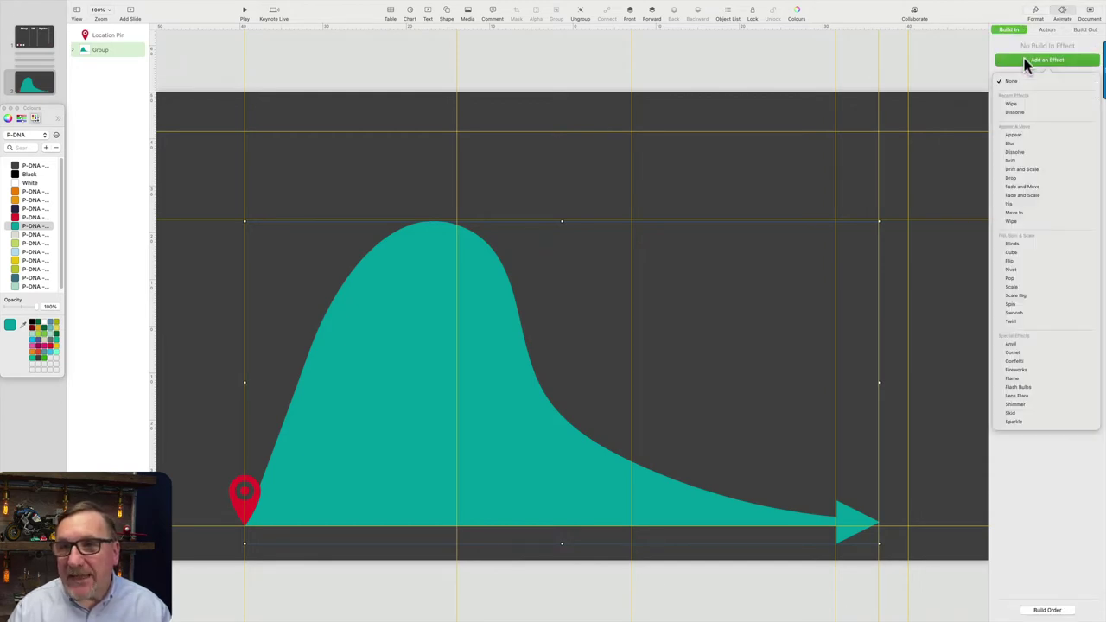
click(1012, 103)
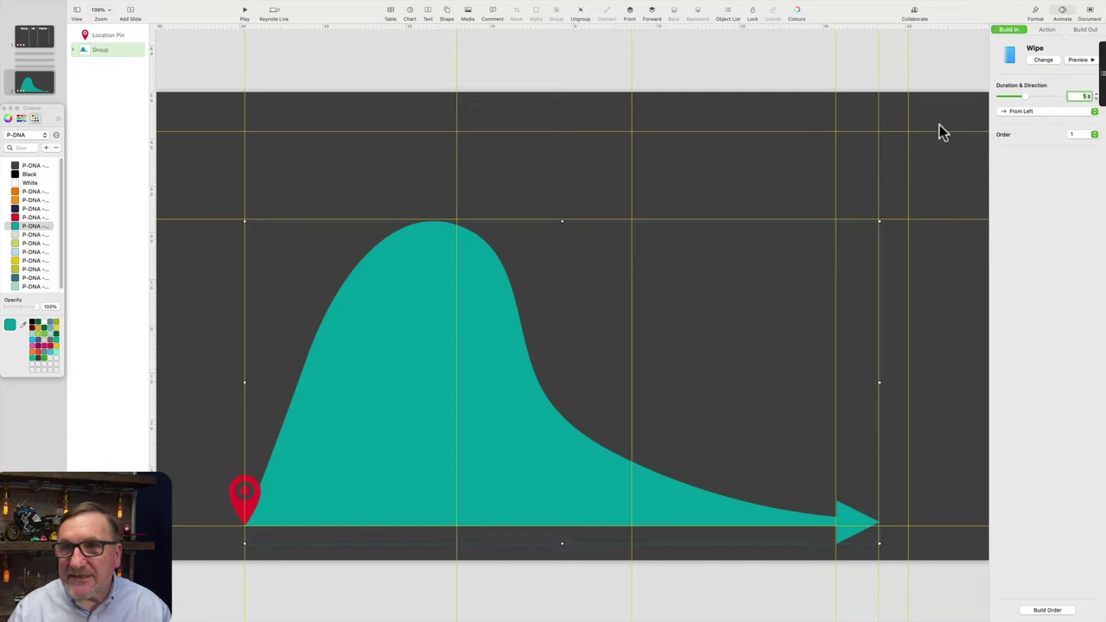
click(1076, 62)
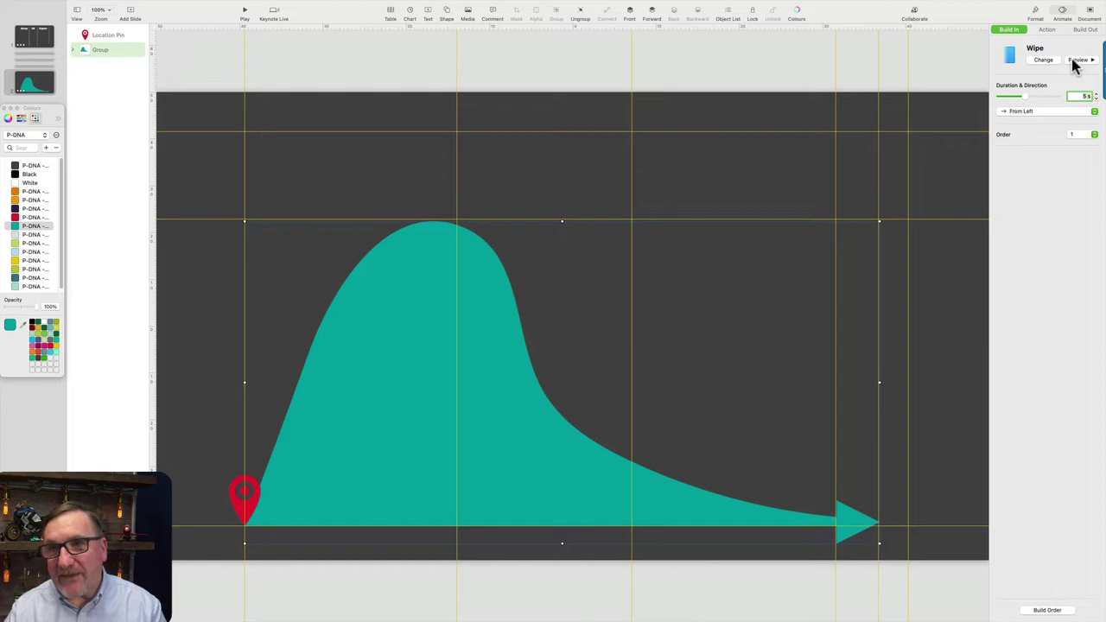
click(1070, 64)
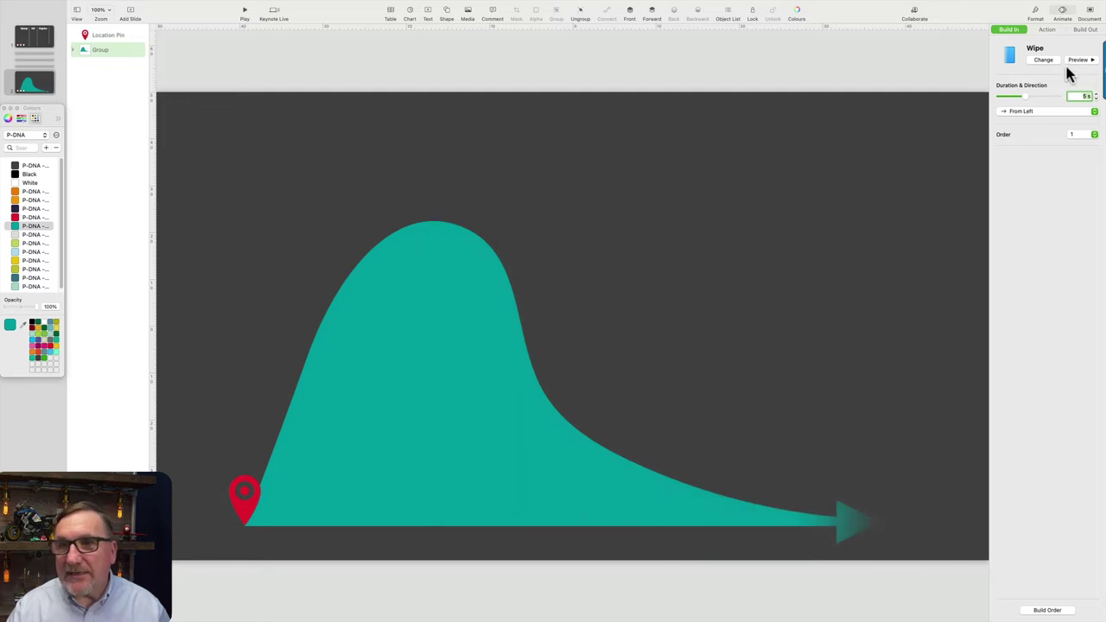
click(1047, 59)
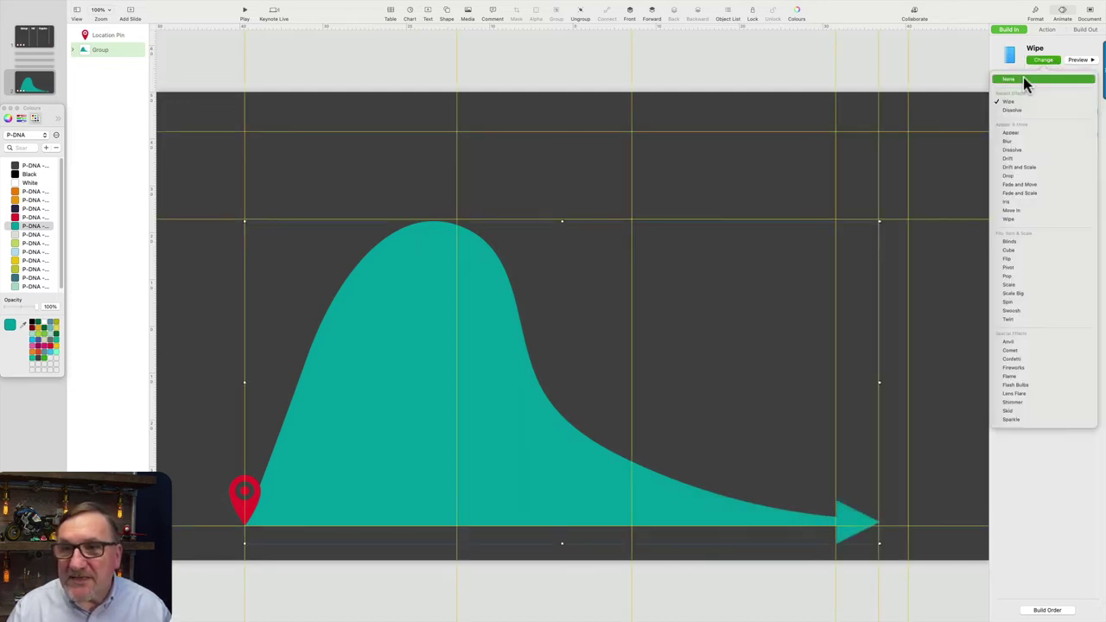
click(1025, 80)
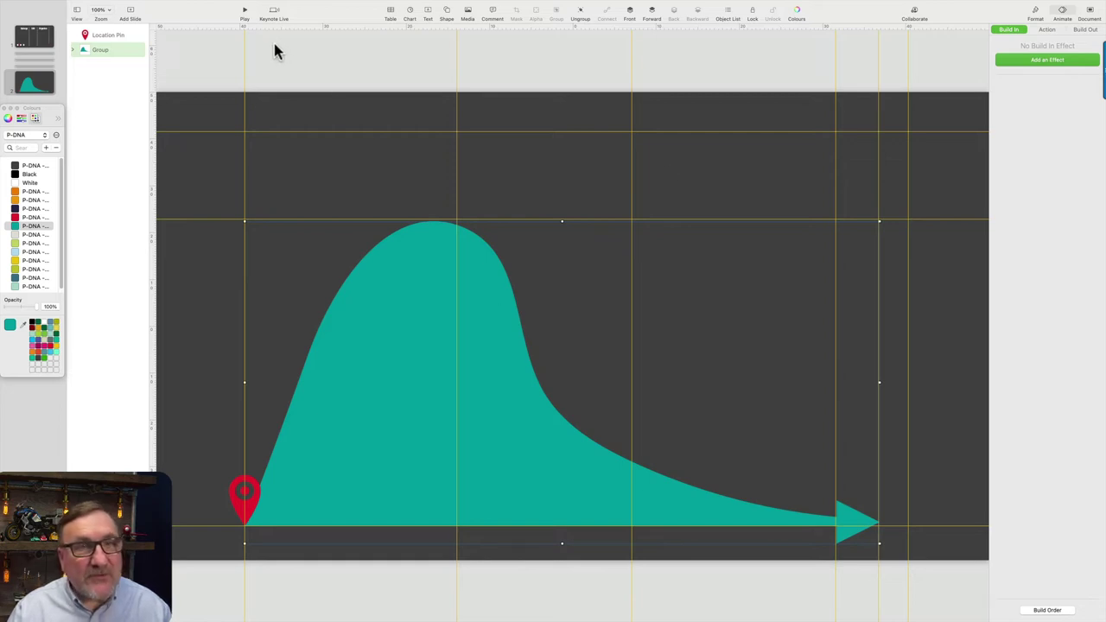
- Insert a rectangle covering the slide from the first vertical guide to the slide's right edge and fill it light green
click(446, 13)
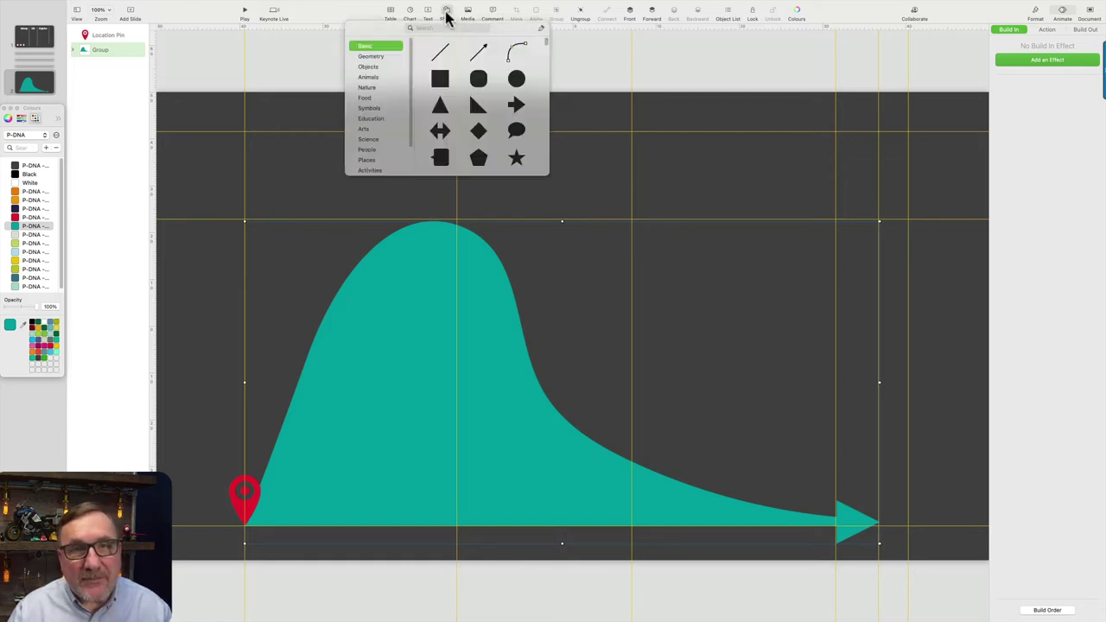
click(440, 80)
drag(572, 326, 985, 559)
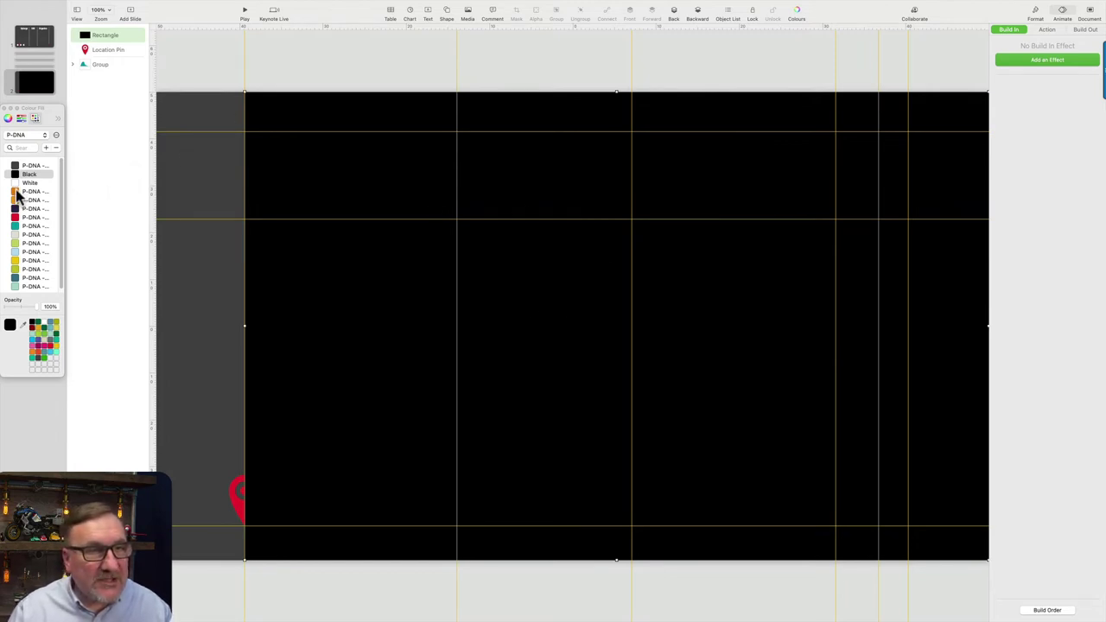
click(16, 244)
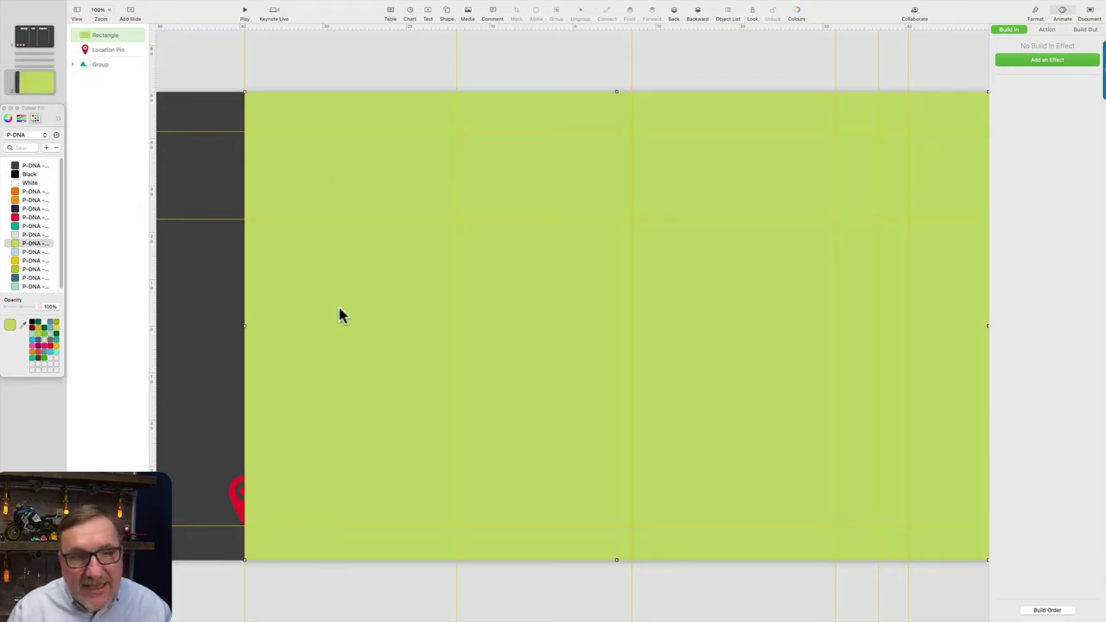
drag(338, 308, 340, 312)
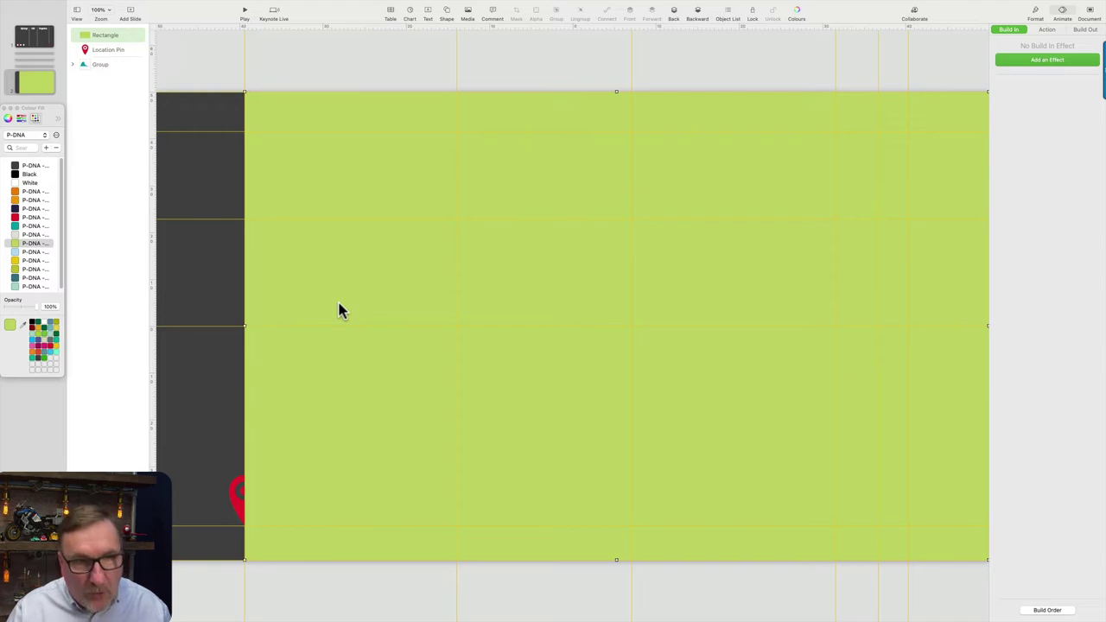
mouse_move(340, 311)
mouse_down()
mouse_move(530, 311)
mouse_move(526, 302)
mouse_move(341, 296)
mouse_up()
mouse_move(332, 303)
mouse_down()
mouse_move(476, 296)
mouse_move(988, 332)
mouse_move(341, 296)
mouse_up()
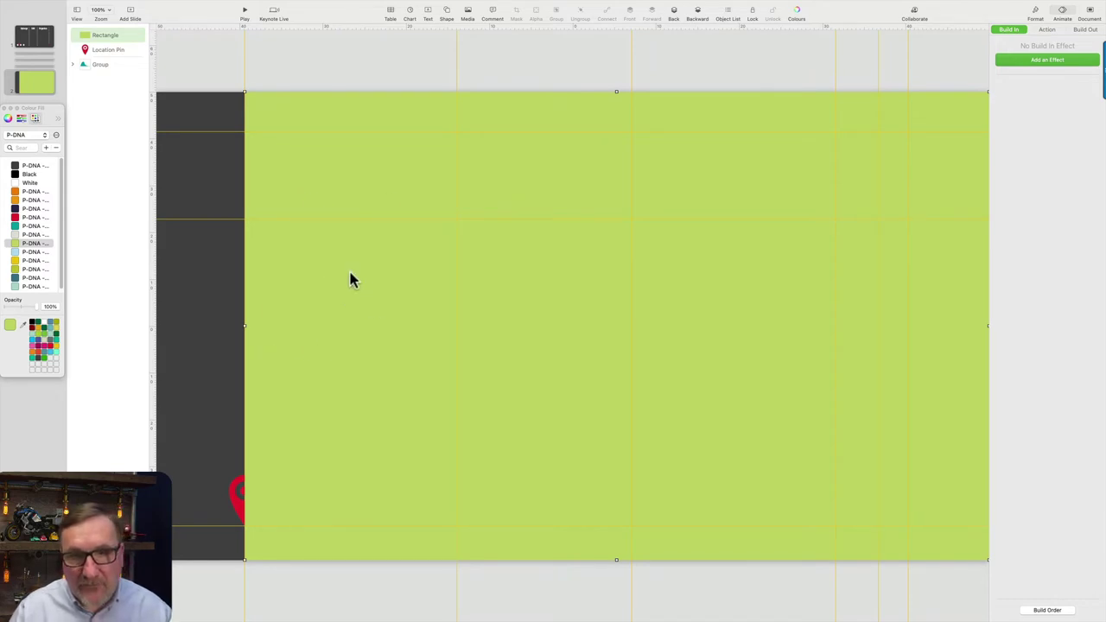
- Add a Move action to the rectangle with position X 693 pt, Y 0 pt, aligning its left edge with the second vertical guide
click(1046, 30)
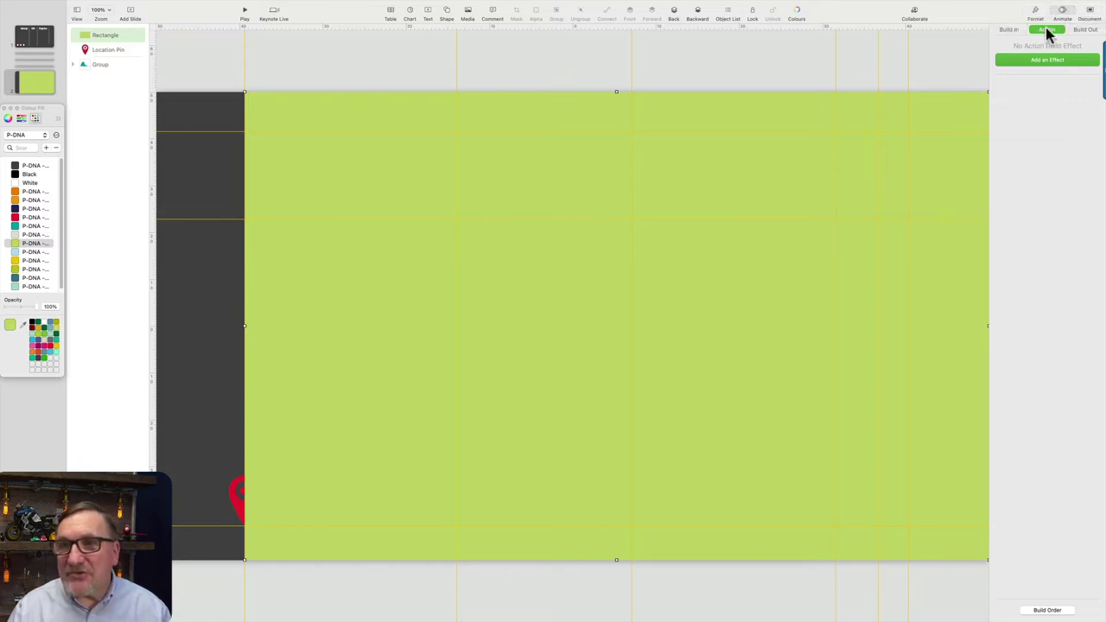
click(1047, 59)
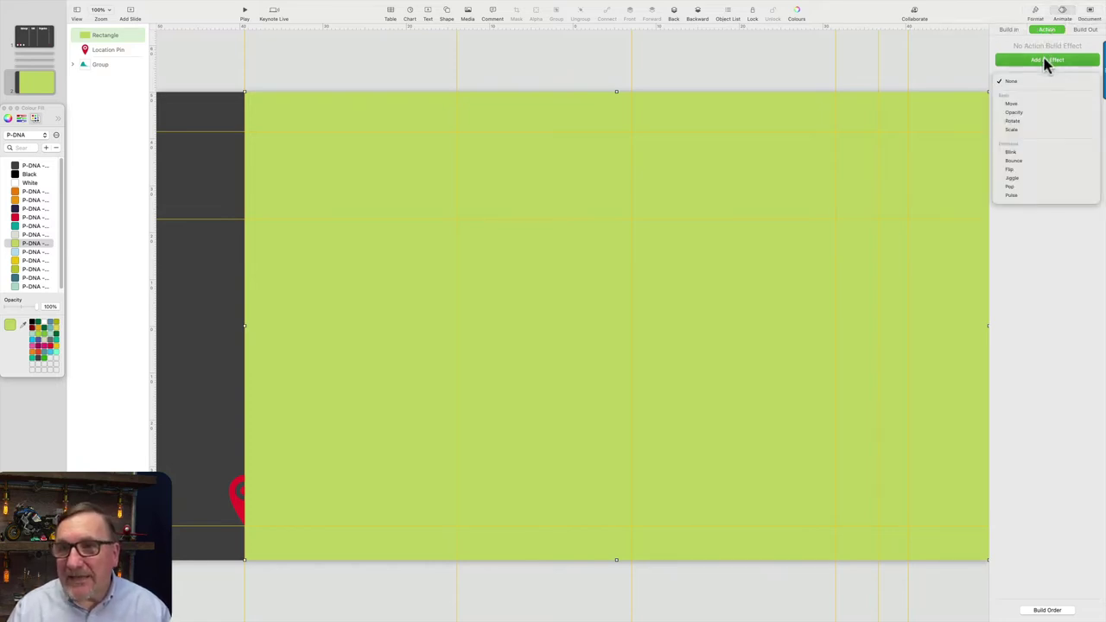
click(1029, 103)
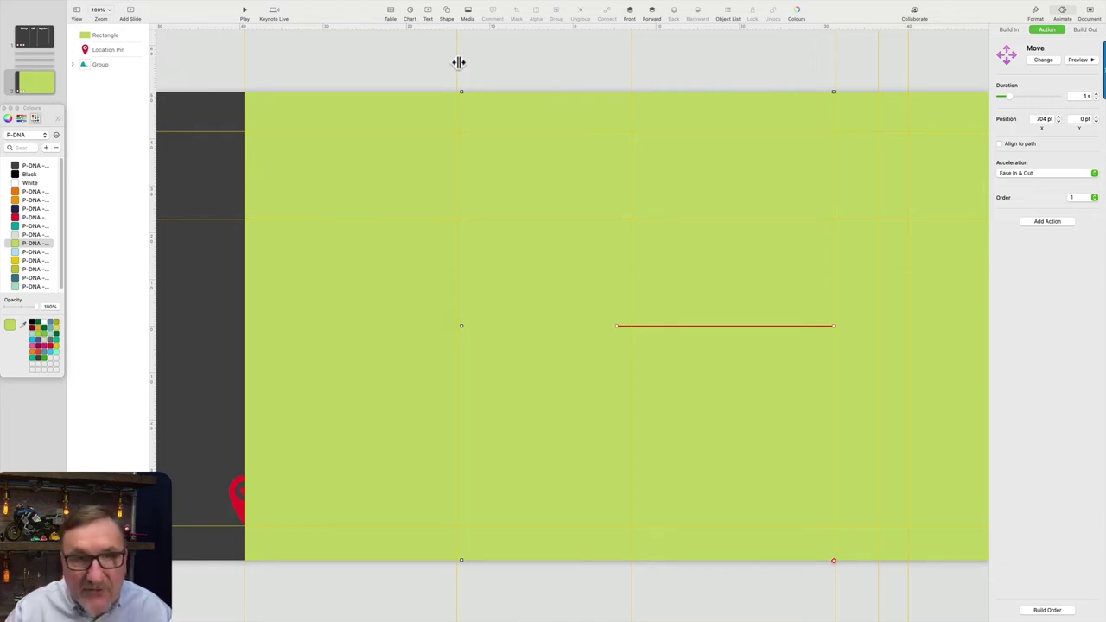
key(Left)
key(Left)
key(Left)
key(Left)
key(Left)
key(Left)
key(Left)
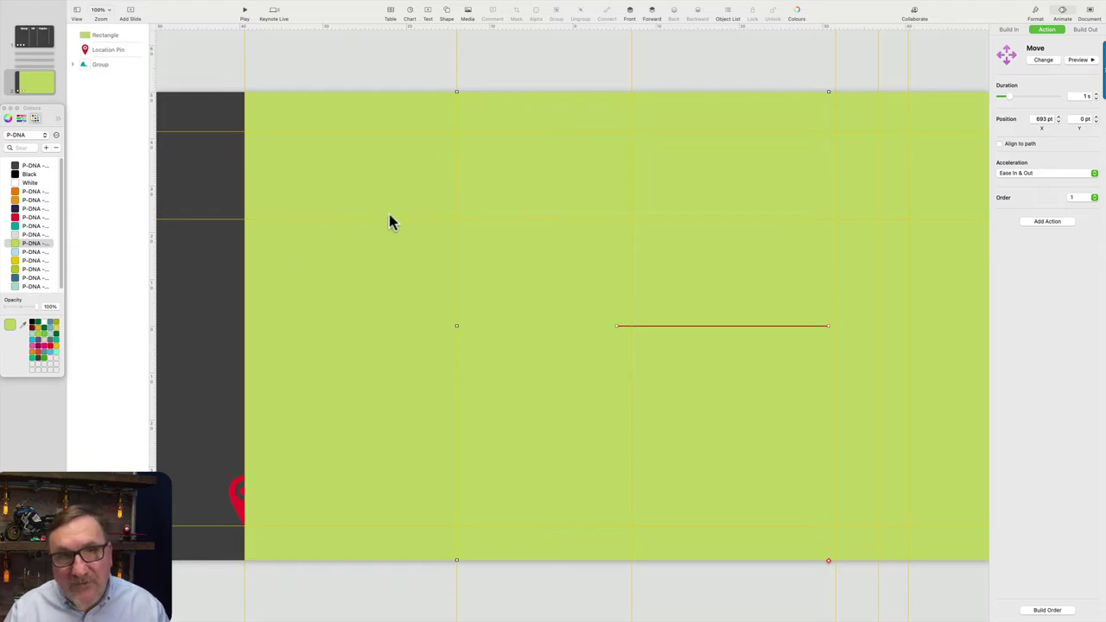
- Inspect the rectangle's Move build in the build order and play the slide
click(372, 79)
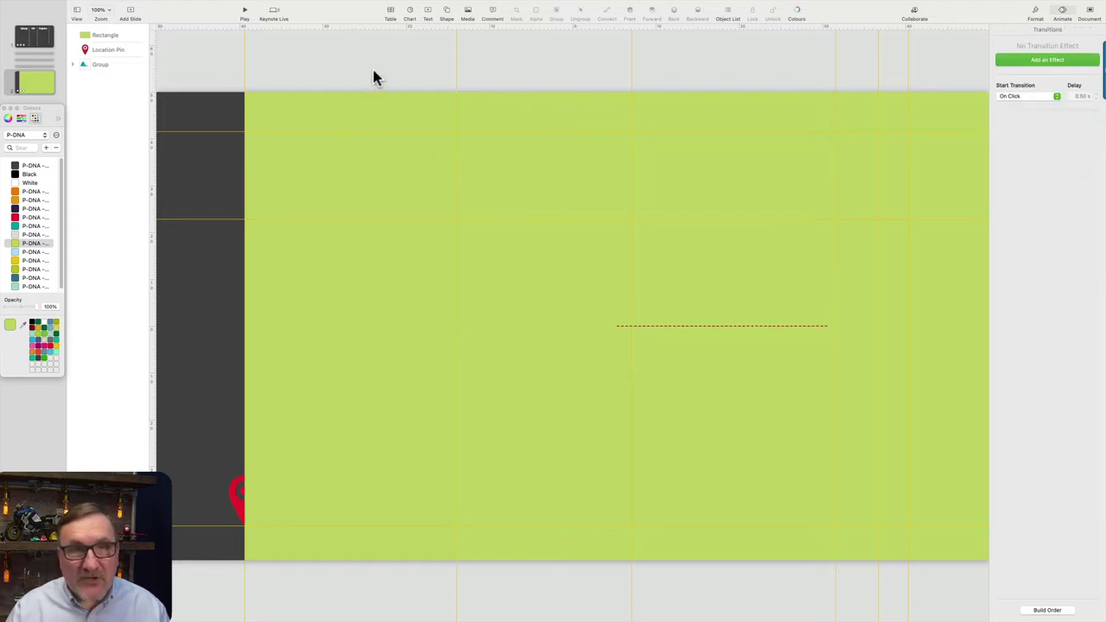
click(1047, 610)
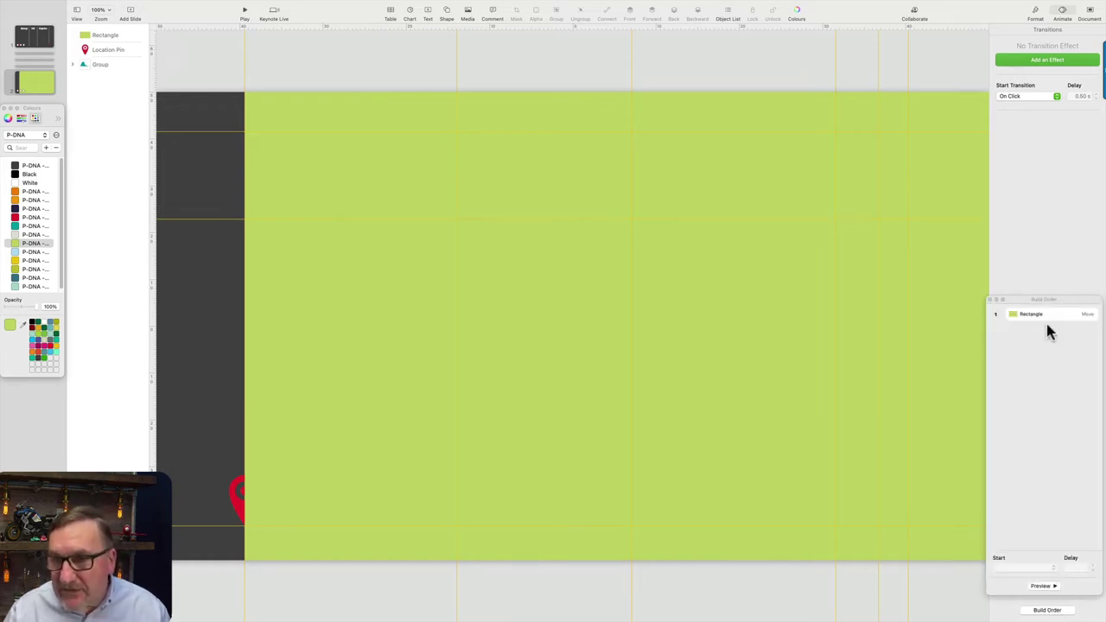
drag(1068, 301, 1069, 216)
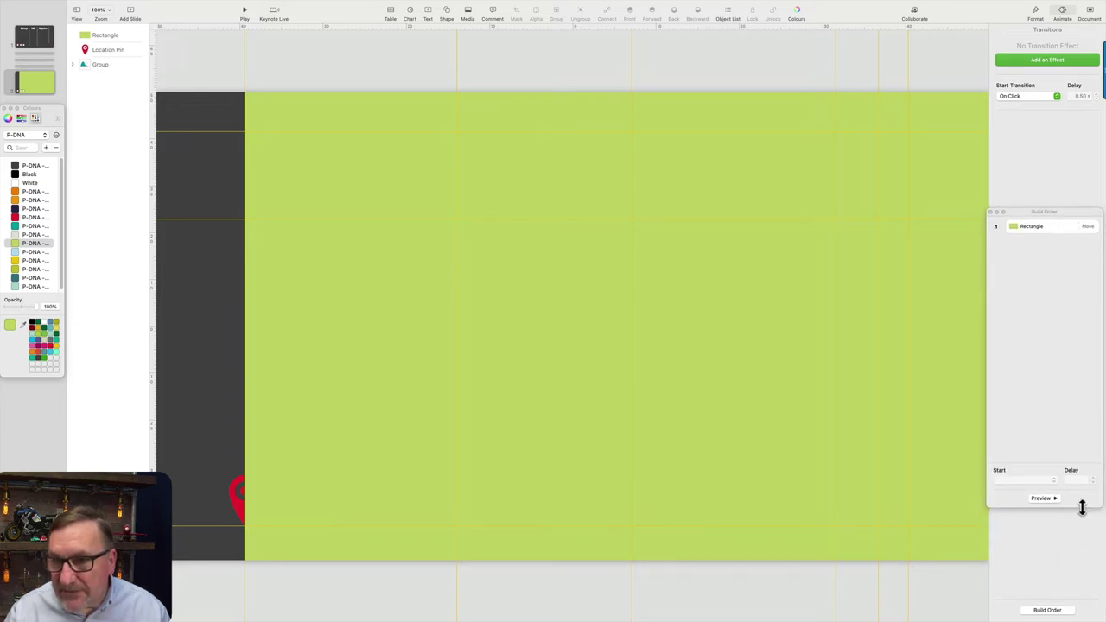
drag(1081, 507, 1086, 565)
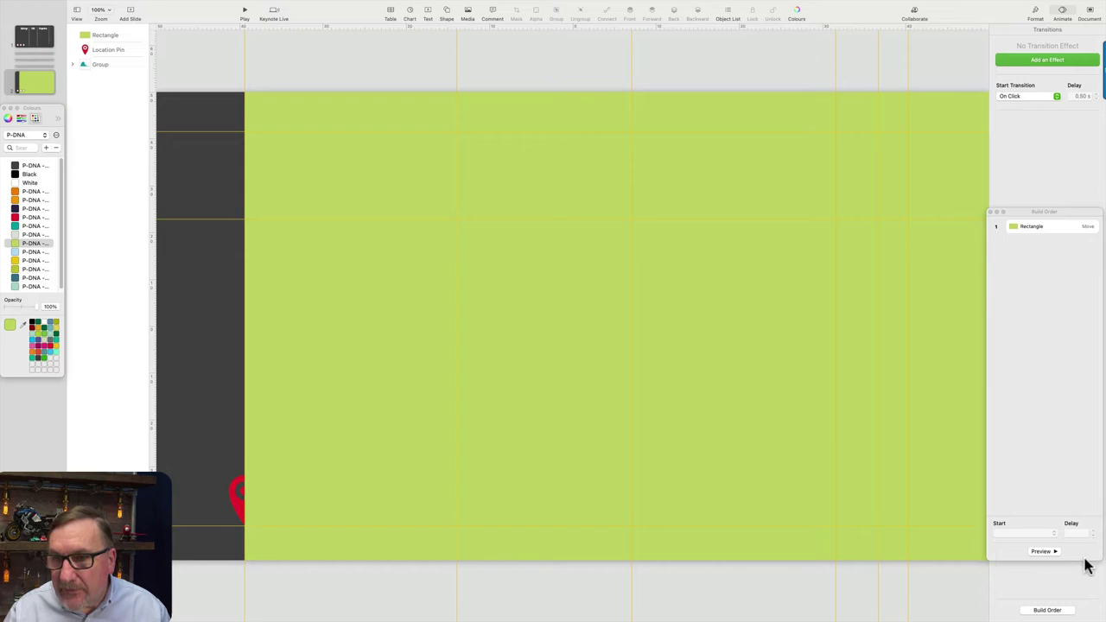
click(1046, 228)
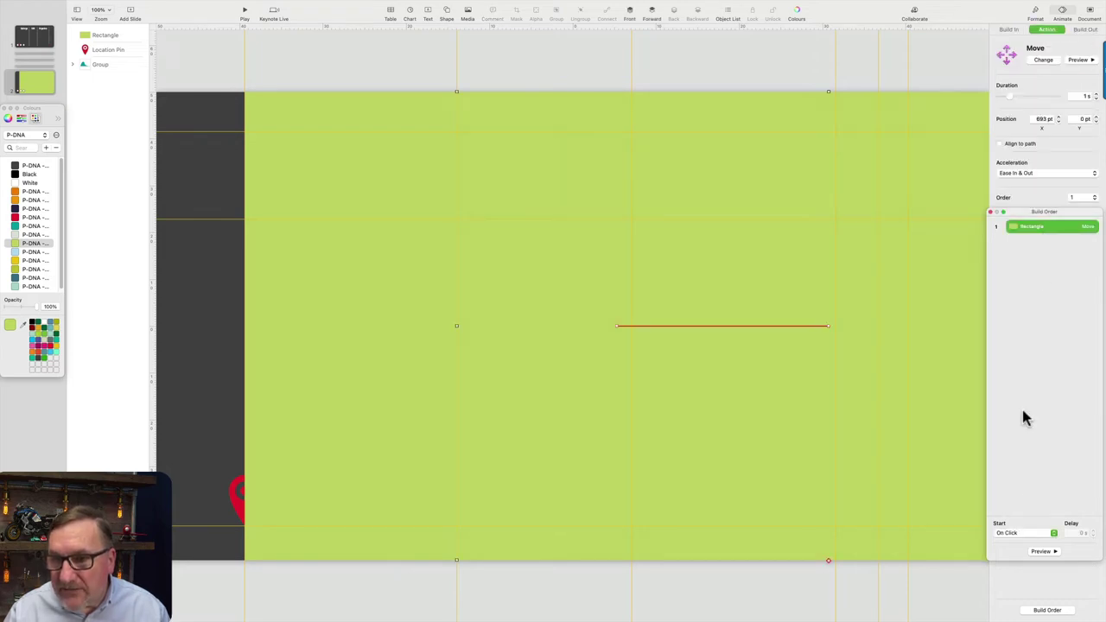
drag(1020, 213, 1022, 264)
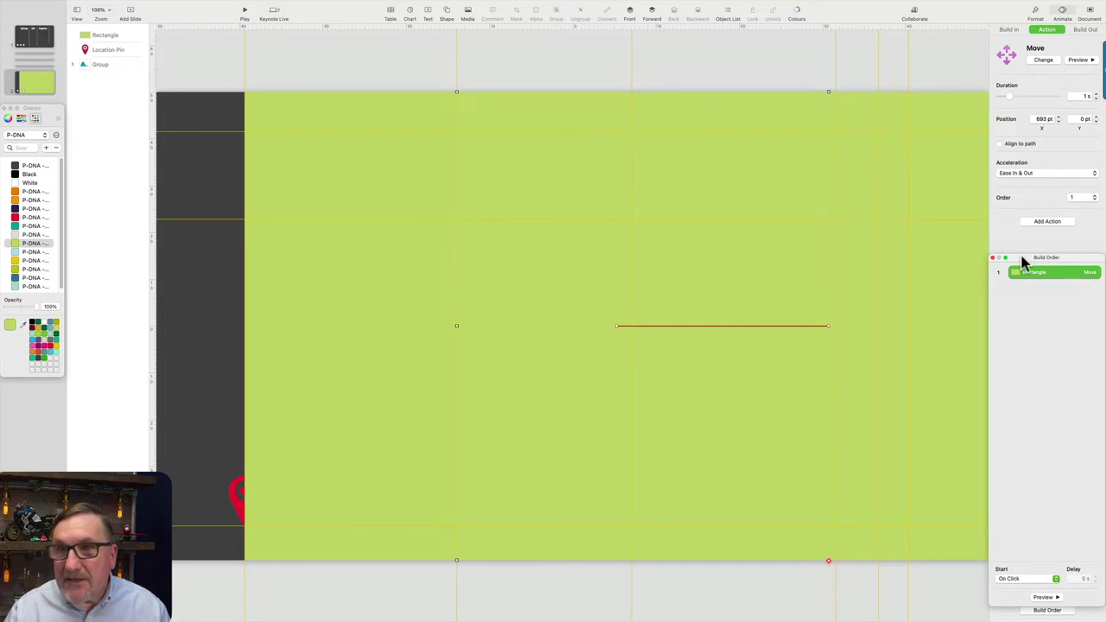
click(245, 12)
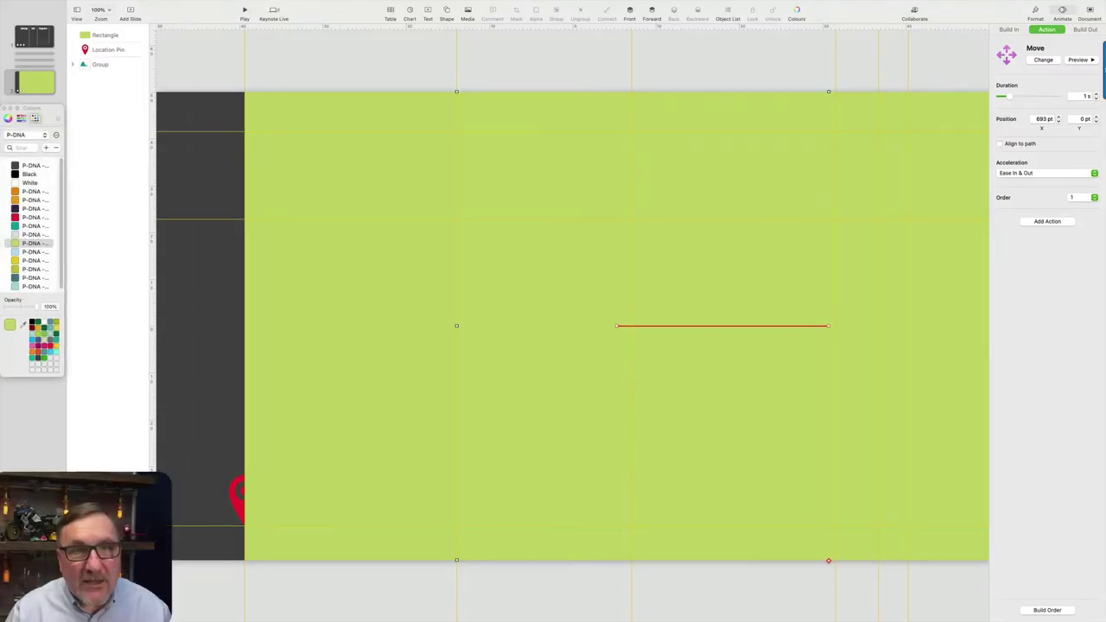
- Fill the rectangle with the dark grey of the slide background and move the location pin above it in the stacking order
click(105, 34)
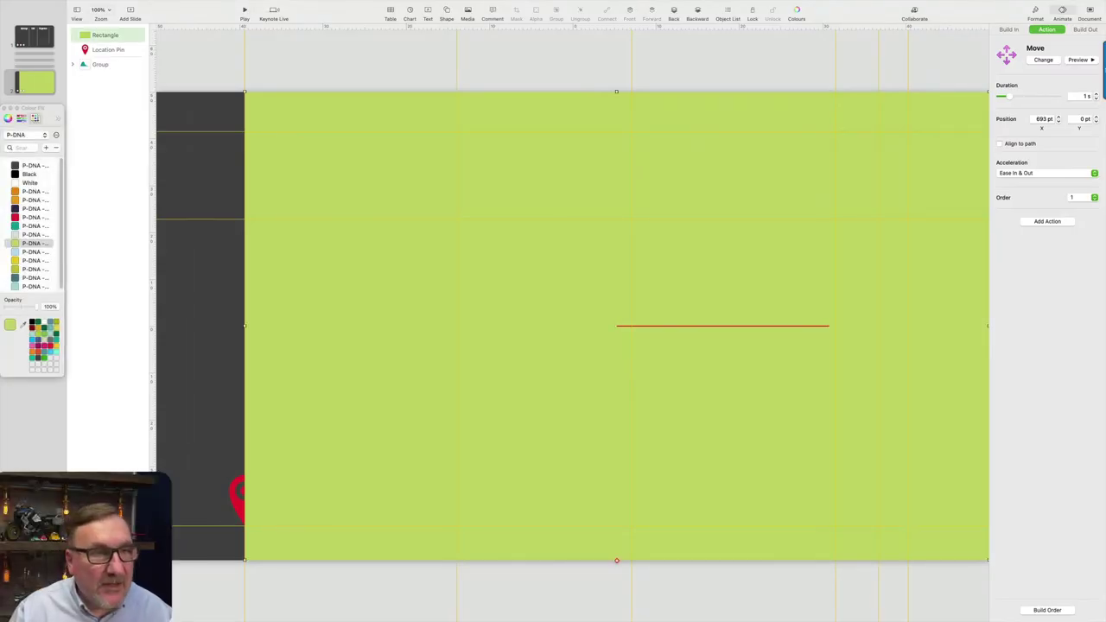
click(33, 165)
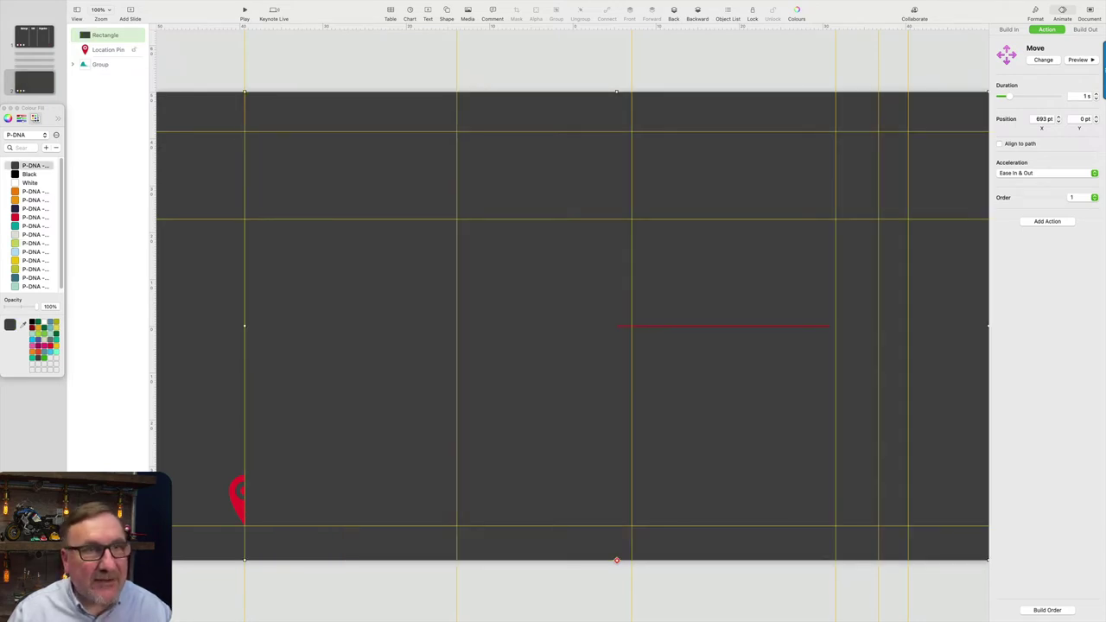
drag(108, 50, 108, 33)
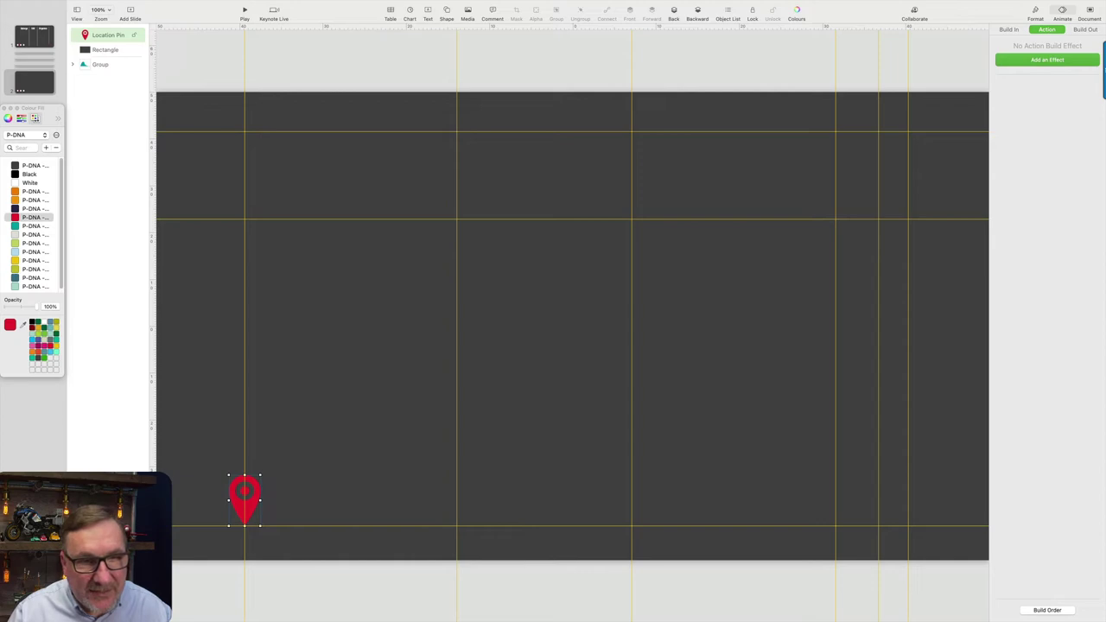
- Play the slide to check the animated reveal and exit the slideshow
click(245, 9)
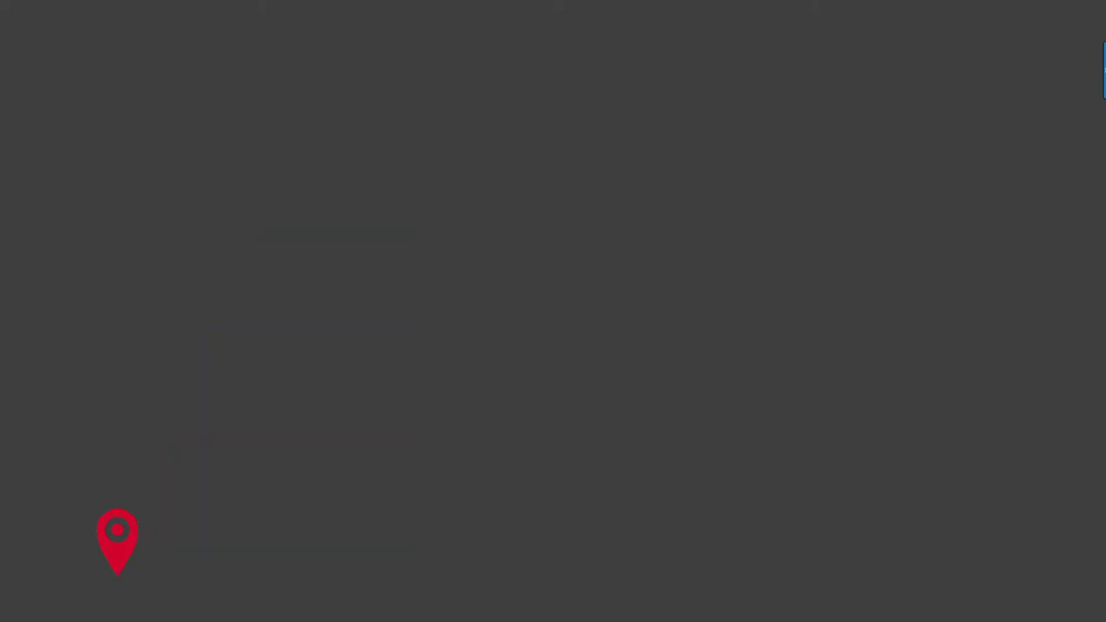
key(Escape)
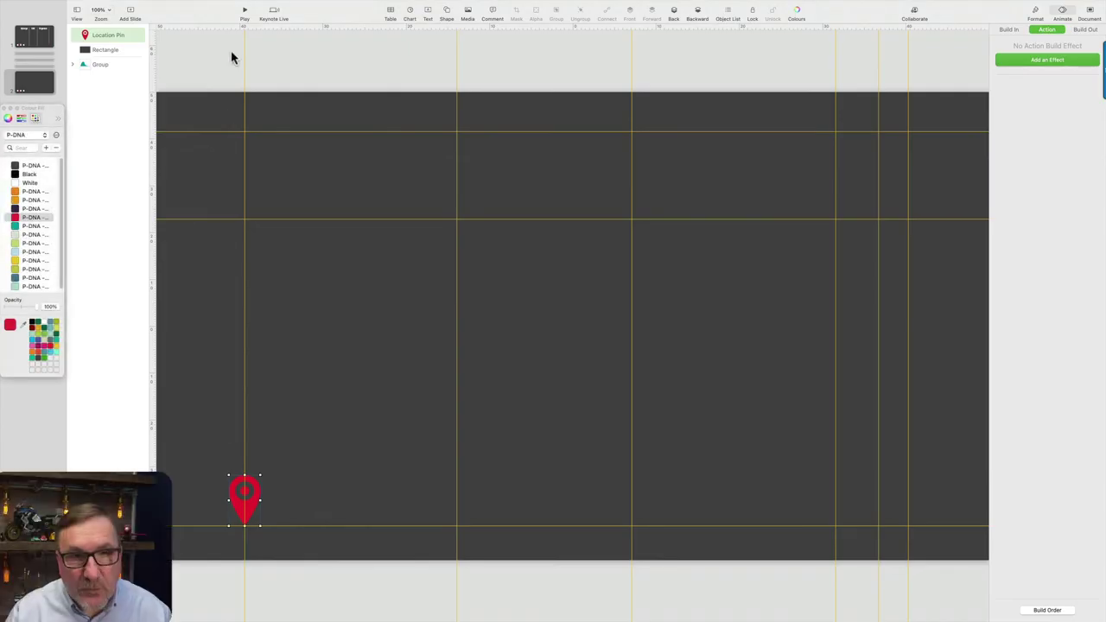
- Add a second Move action to the rectangle with position X 1095 pt, Y 0 pt, aligning its left edge with the third vertical guide
click(102, 49)
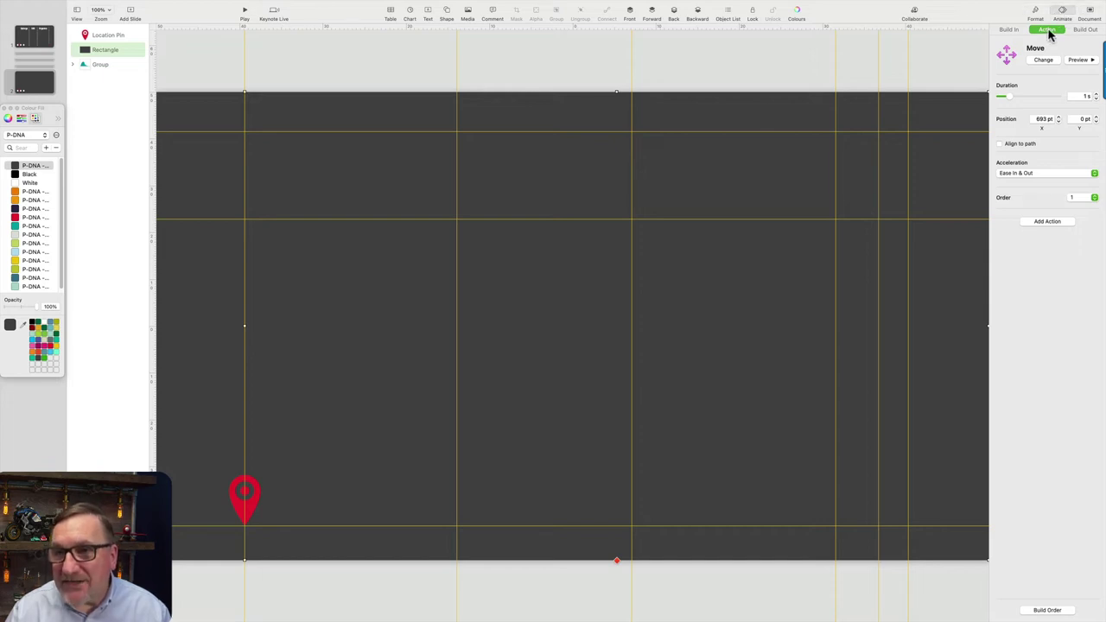
click(1036, 225)
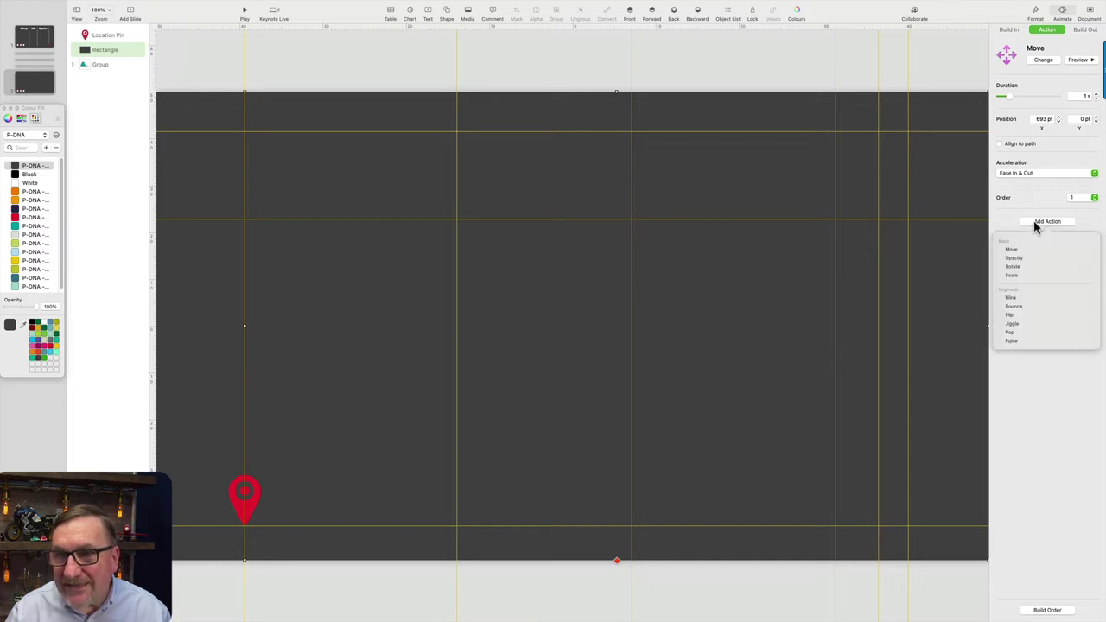
click(1025, 250)
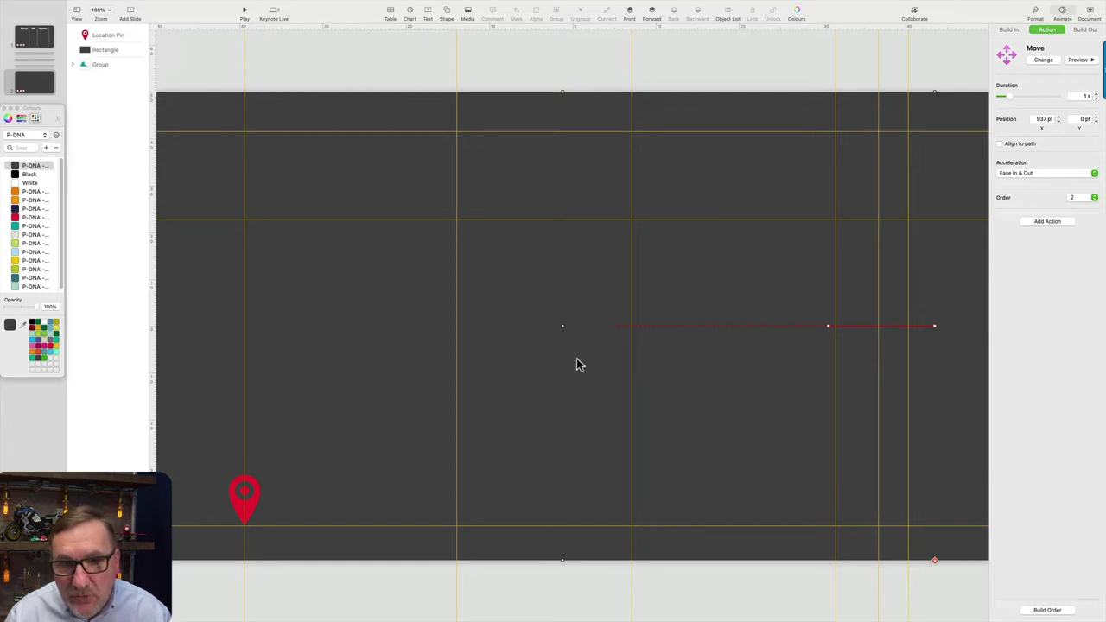
key(Right)
key(Right)
key(Right)
key(Right)
key(Right)
key(Right)
key(Right)
key(Right)
key(Right)
key(Right)
key(Right)
key(Right)
key(Right)
key(Right)
key(Right)
key(Right)
key(Right)
key(Right)
key(Right)
key(Right)
key(Right)
key(Right)
key(Right)
key(Right)
key(Right)
key(Right)
key(Right)
key(Right)
key(Right)
key(Right)
key(Right)
key(Right)
key(Right)
key(Right)
key(Right)
key(Right)
key(Right)
key(Right)
key(Right)
key(Right)
key(Right)
key(Right)
key(Right)
key(Right)
key(Right)
key(Right)
key(Right)
key(Right)
key(Right)
key(Right)
key(Right)
key(Right)
key(Right)
key(Right)
key(Right)
key(Right)
key(Right)
key(Right)
key(Right)
key(Right)
key(Right)
key(Right)
key(Right)
key(Right)
key(Right)
key(Right)
key(Right)
key(Right)
key(Right)
key(Right)
key(Right)
key(Right)
key(Right)
key(Right)
key(Right)
key(Right)
key(Right)
key(Right)
key(Right)
key(Right)
key(Right)
key(Right)
key(Right)
key(Right)
key(Right)
key(Right)
key(Right)
key(Right)
key(Right)
key(Right)
key(Right)
key(Right)
key(Right)
key(Right)
key(Right)
key(Right)
key(Right)
key(Right)
key(Right)
key(Right)
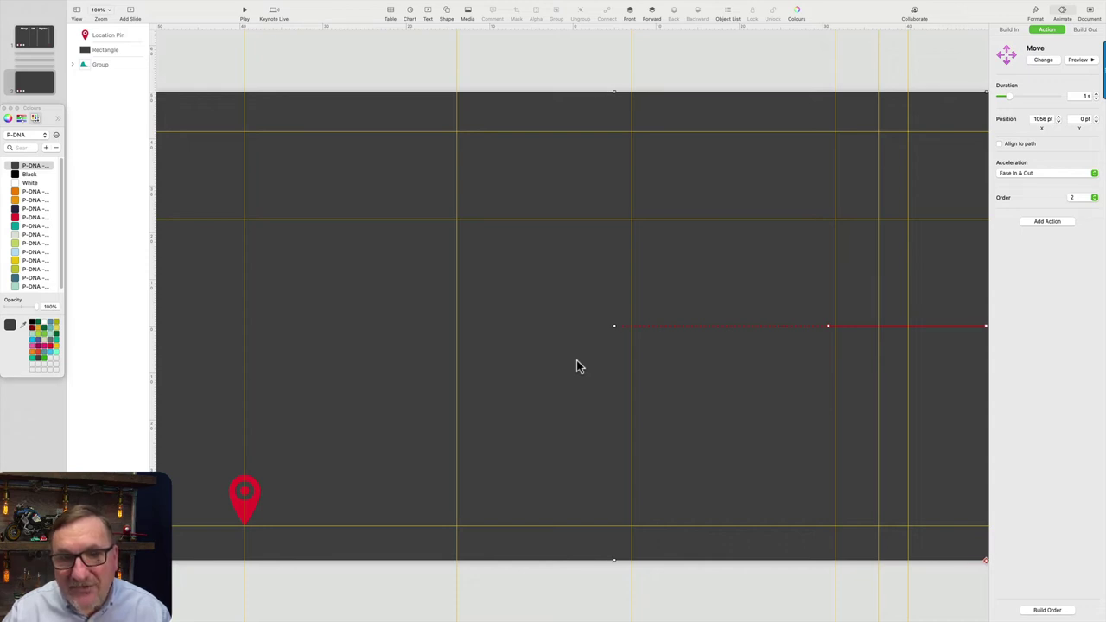
key(Right)
key(Right)
key(Right)
key(Right)
key(Right)
key(Right)
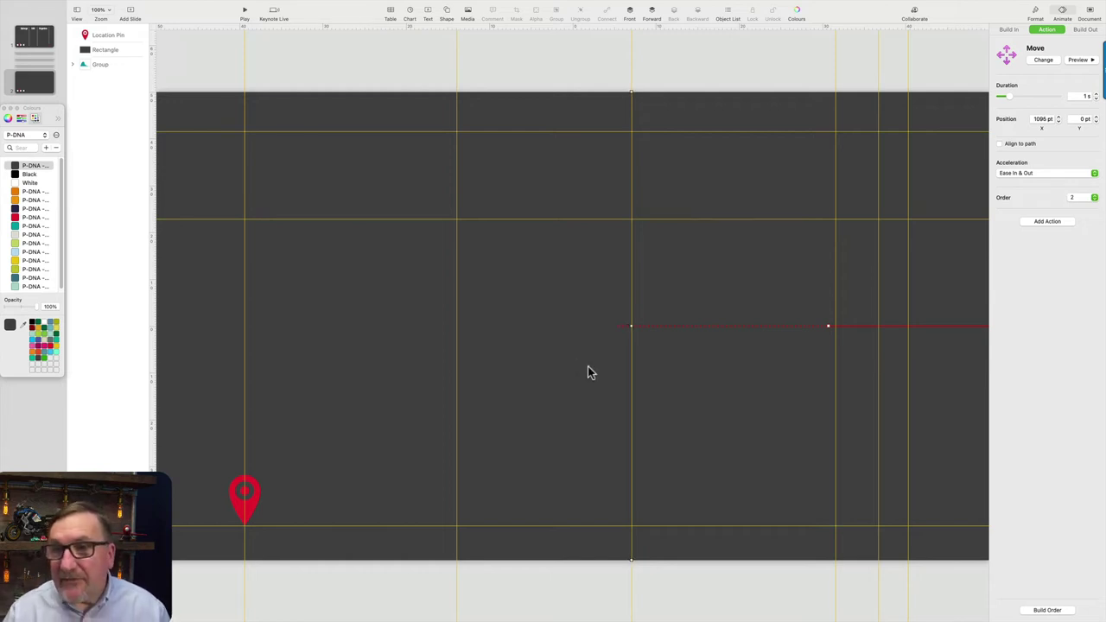
- Add a third Move action to the rectangle with position X 1665 pt, Y 0 pt, aligning its left edge with the fifth vertical guide
click(1047, 223)
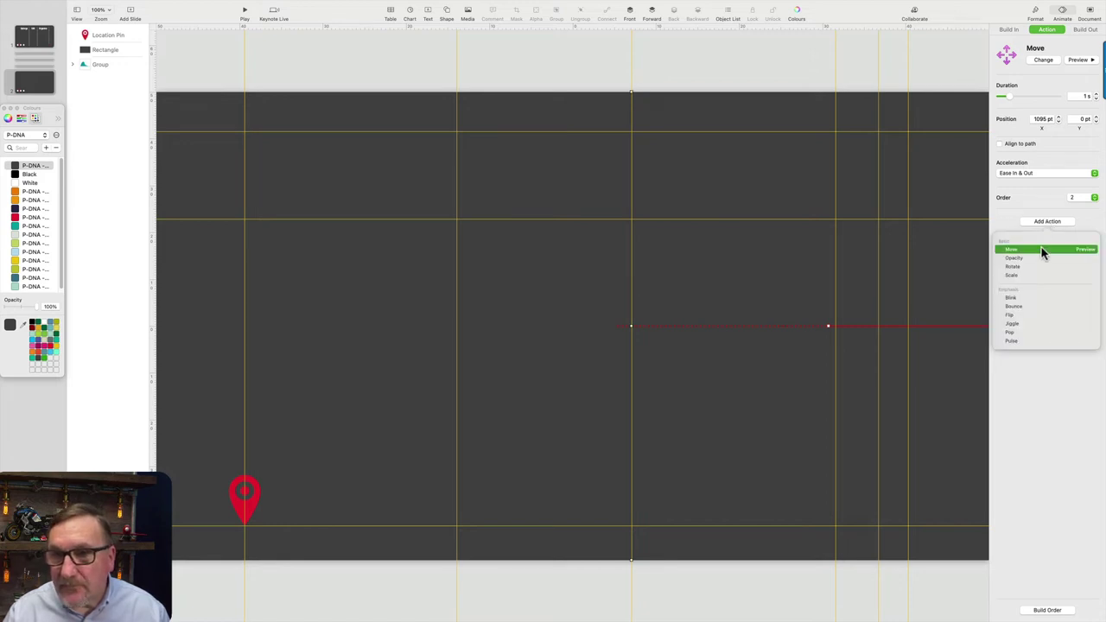
click(1041, 250)
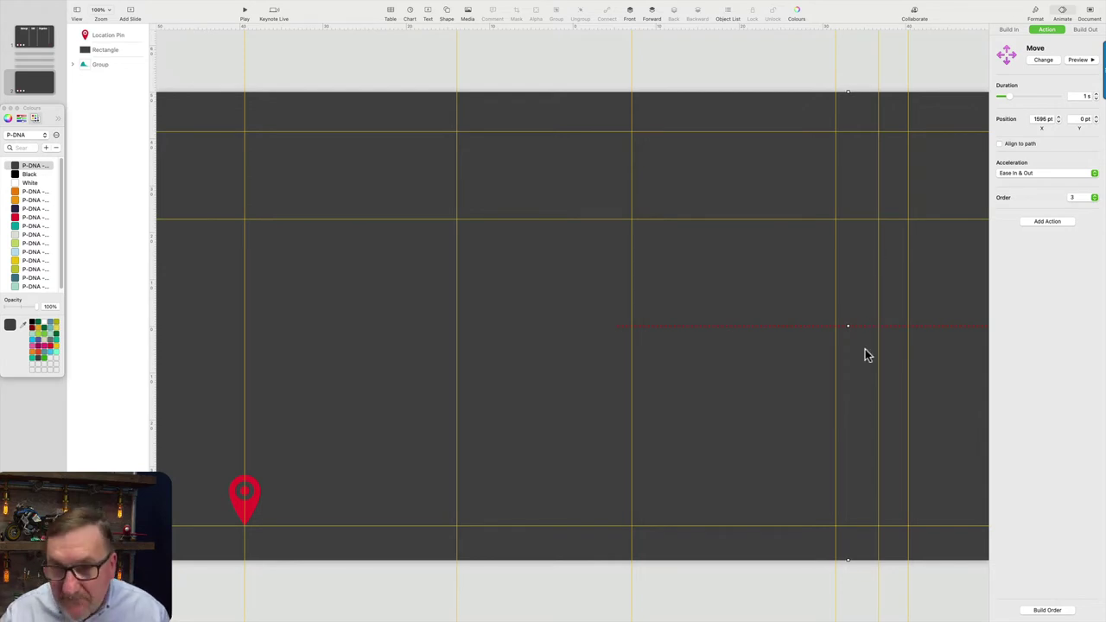
key(Right)
key(Right)
key(Right)
key(Right)
key(Right)
key(Right)
key(Right)
key(Right)
key(Right)
key(Right)
key(Right)
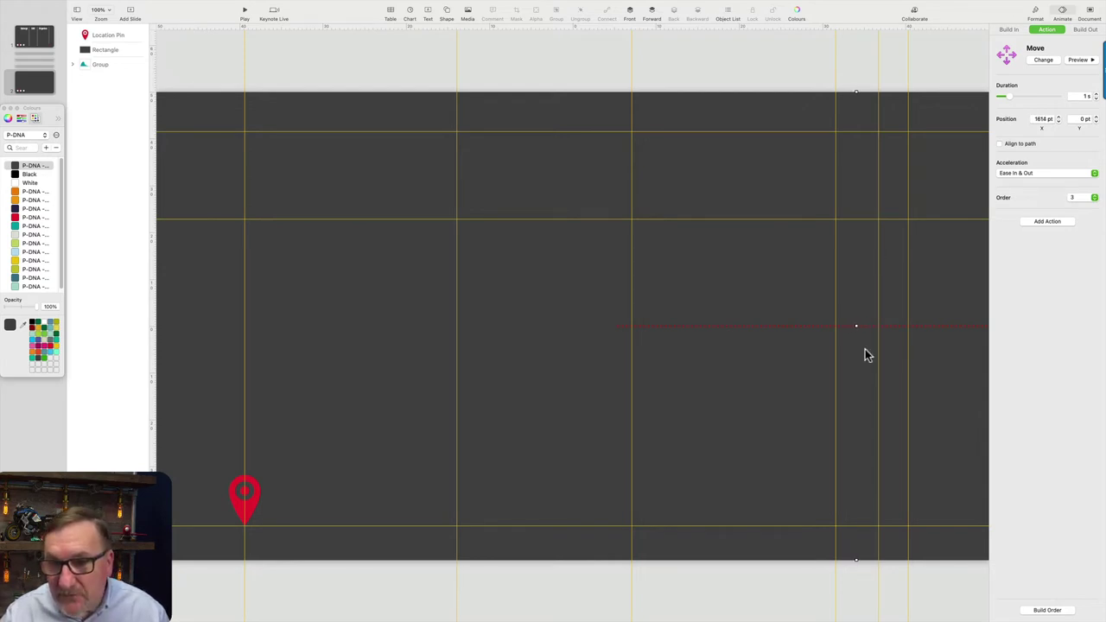
key(Right)
key(Right)
key(Right)
key(Right)
key(Right)
key(Right)
key(Right)
key(Right)
key(Right)
key(Right)
key(Right)
key(Right)
key(Right)
key(Right)
key(Right)
key(Right)
key(Right)
key(Right)
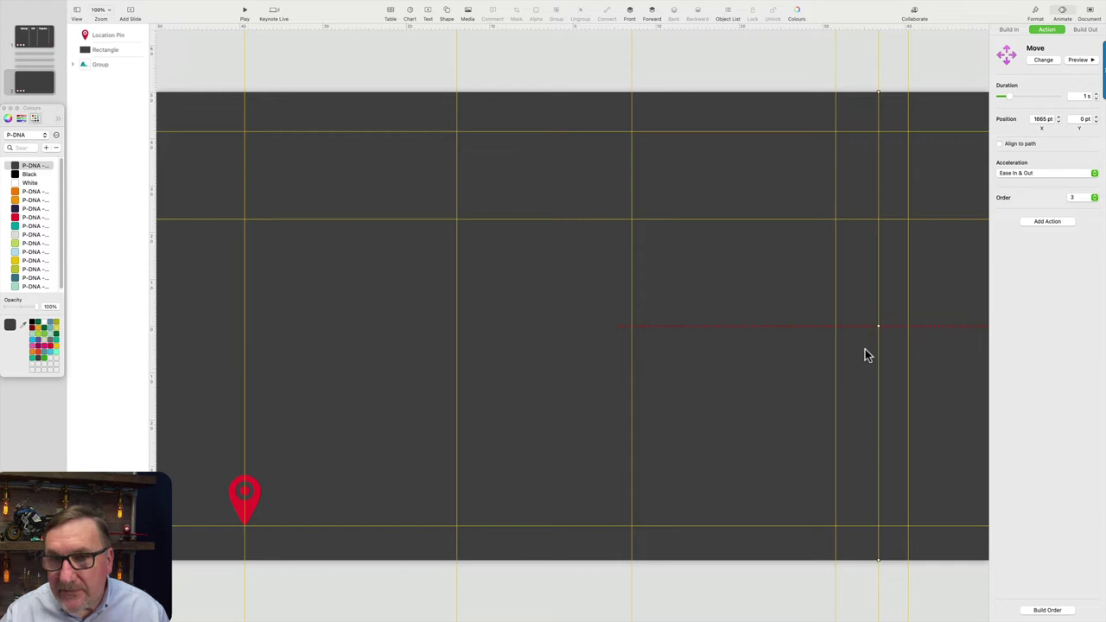
- Set the first rectangle Move in the build order to a 1.5 s duration with Ease In & Out acceleration
click(1047, 611)
drag(1081, 258, 910, 261)
click(886, 274)
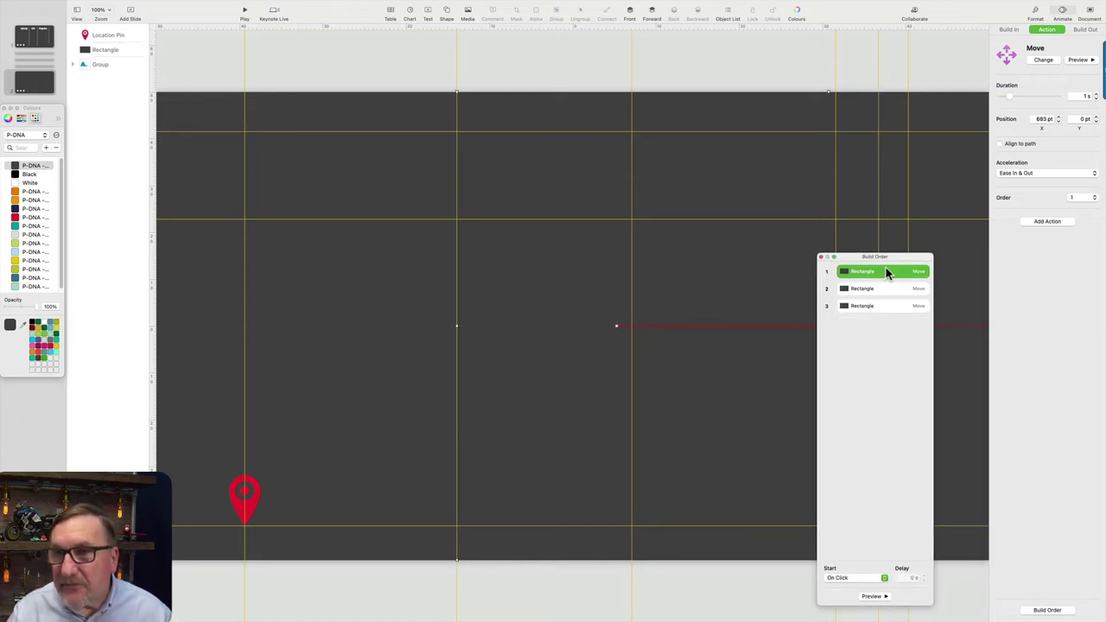
click(1095, 95)
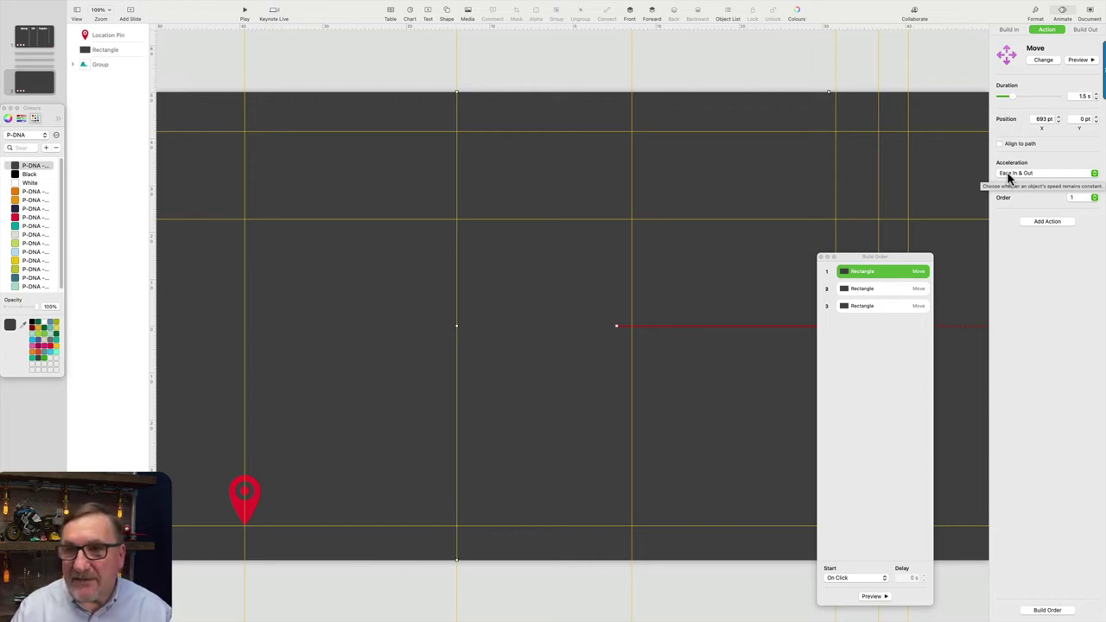
click(1008, 175)
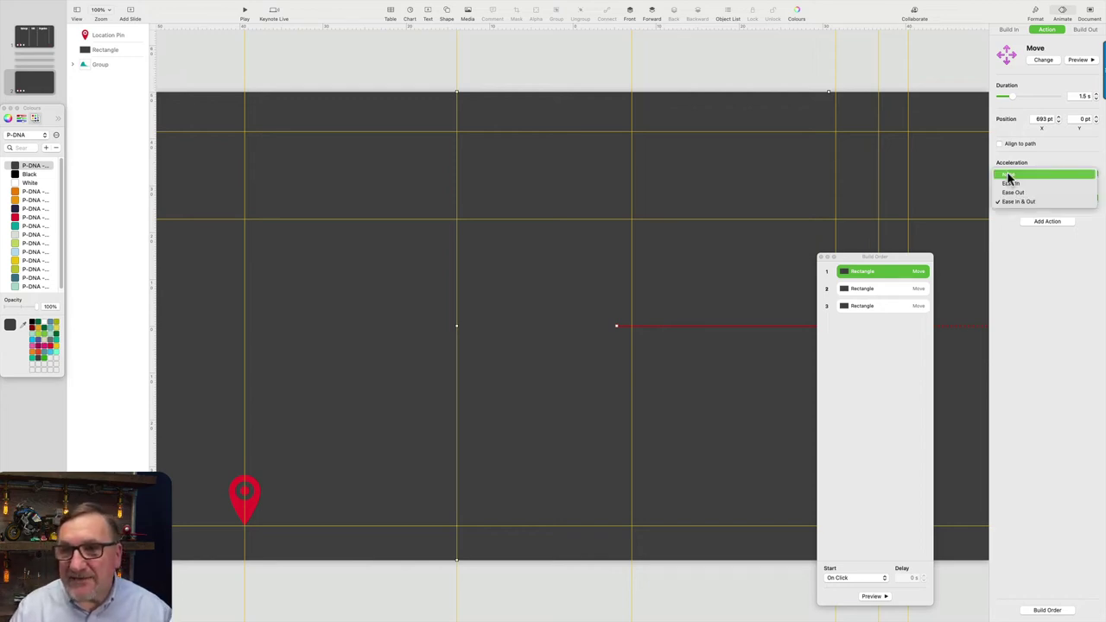
click(1053, 199)
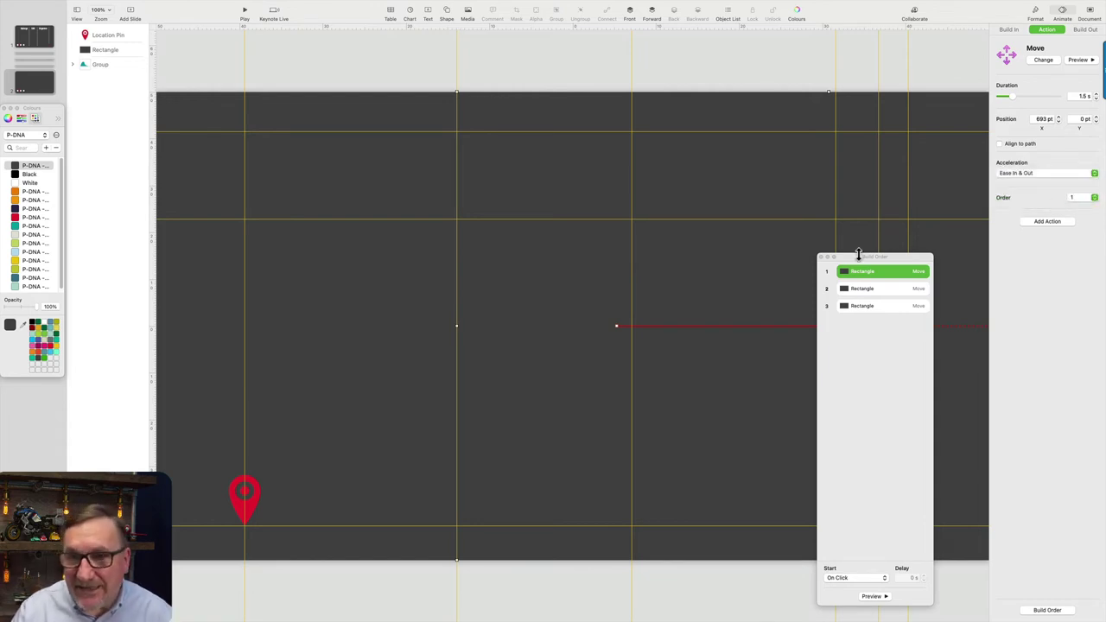
- Set the duration of the second rectangle Move to 1.25 s and the third to 1.5 s
click(866, 288)
click(1095, 95)
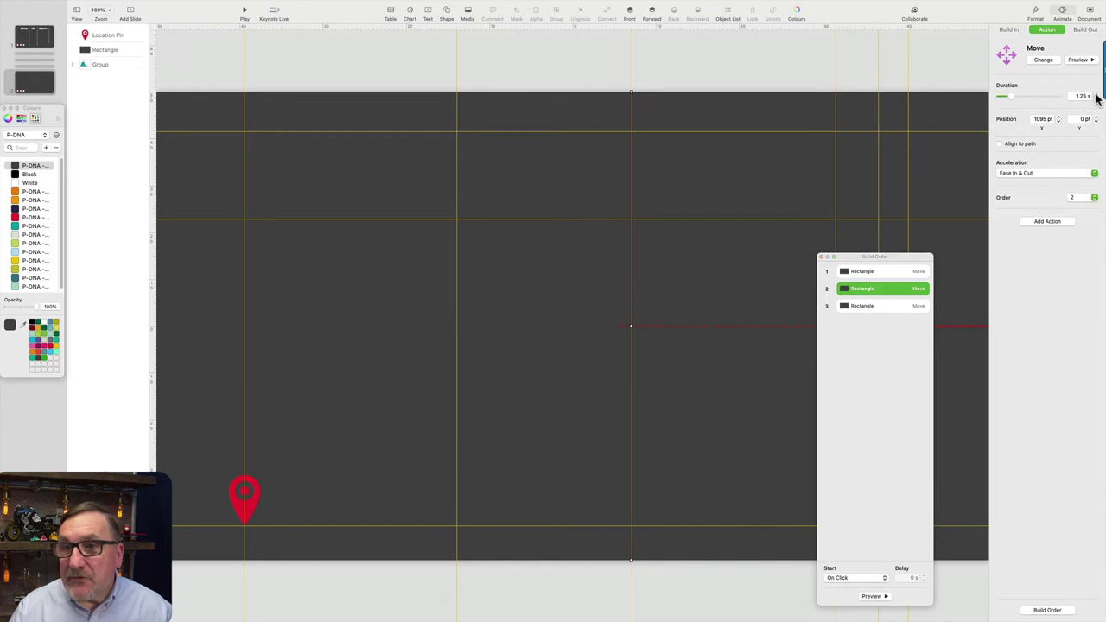
click(887, 305)
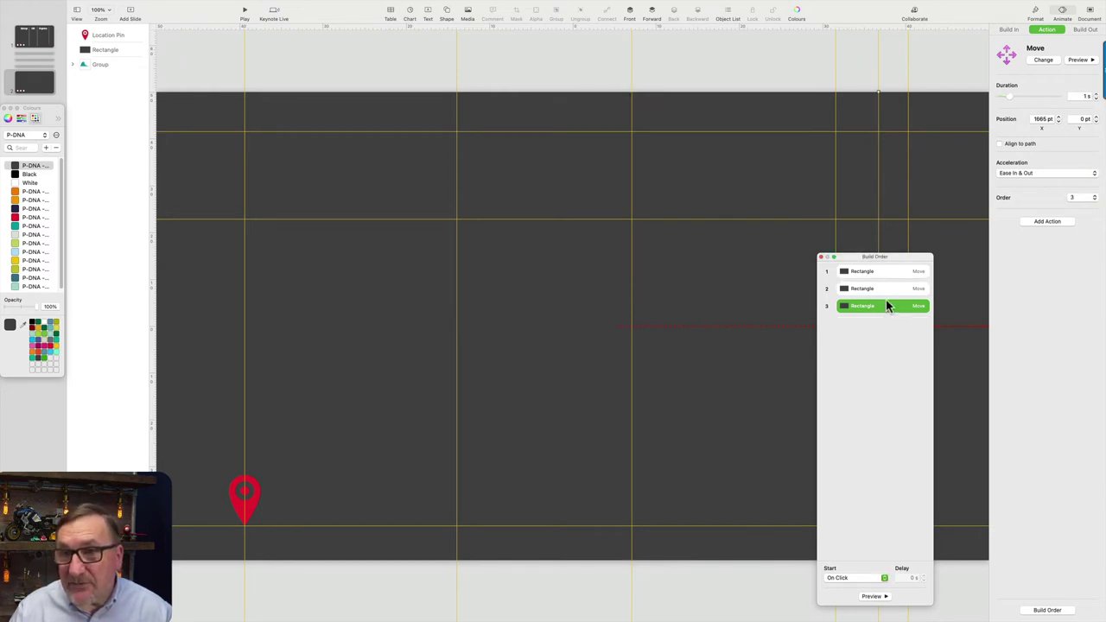
click(1096, 95)
click(1096, 95)
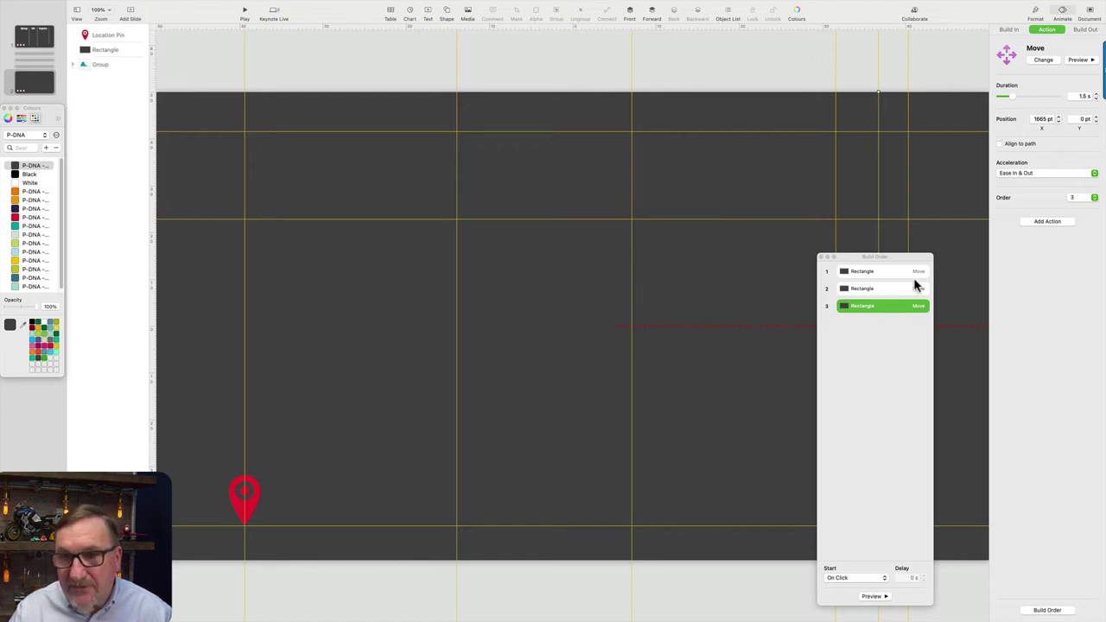
- Play the slide to check the three-stage reveal of the curve and exit the slideshow
drag(903, 257, 1074, 247)
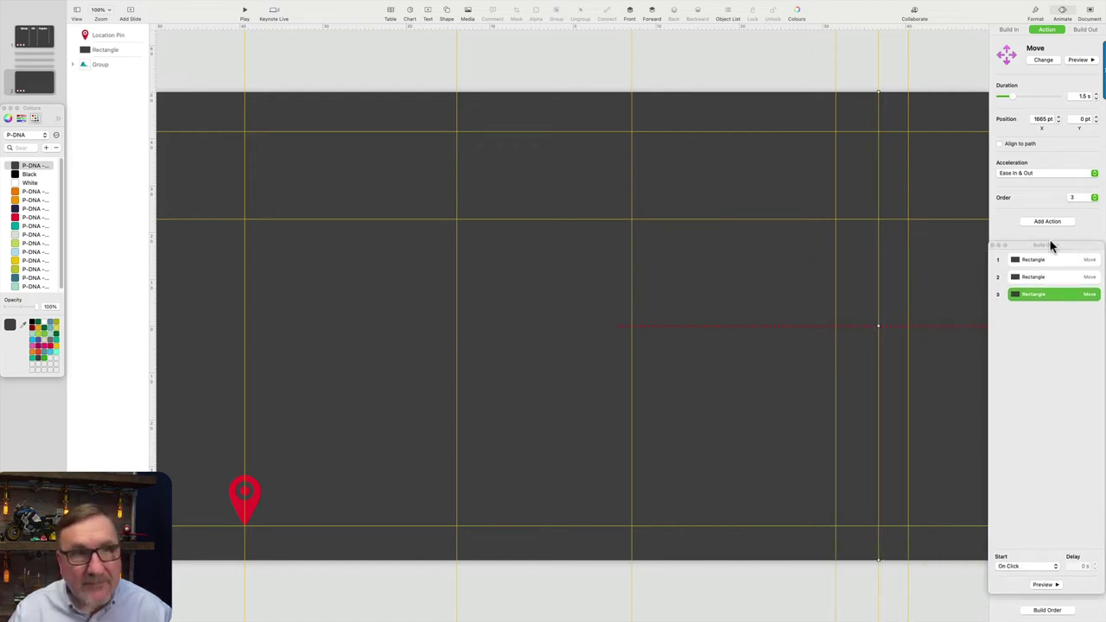
click(244, 11)
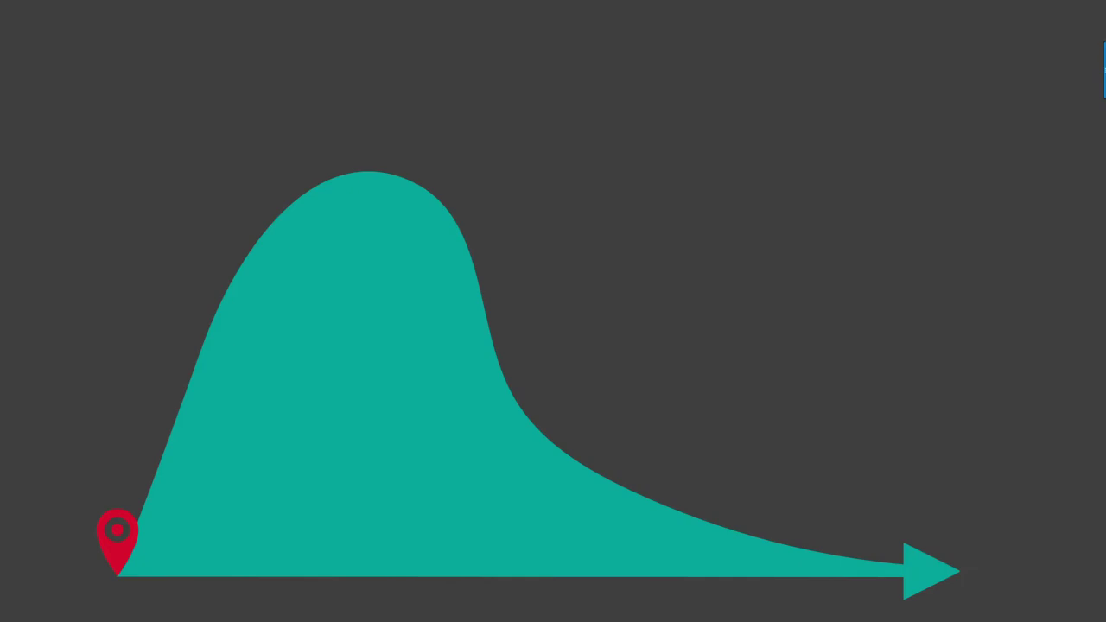
key(Escape)
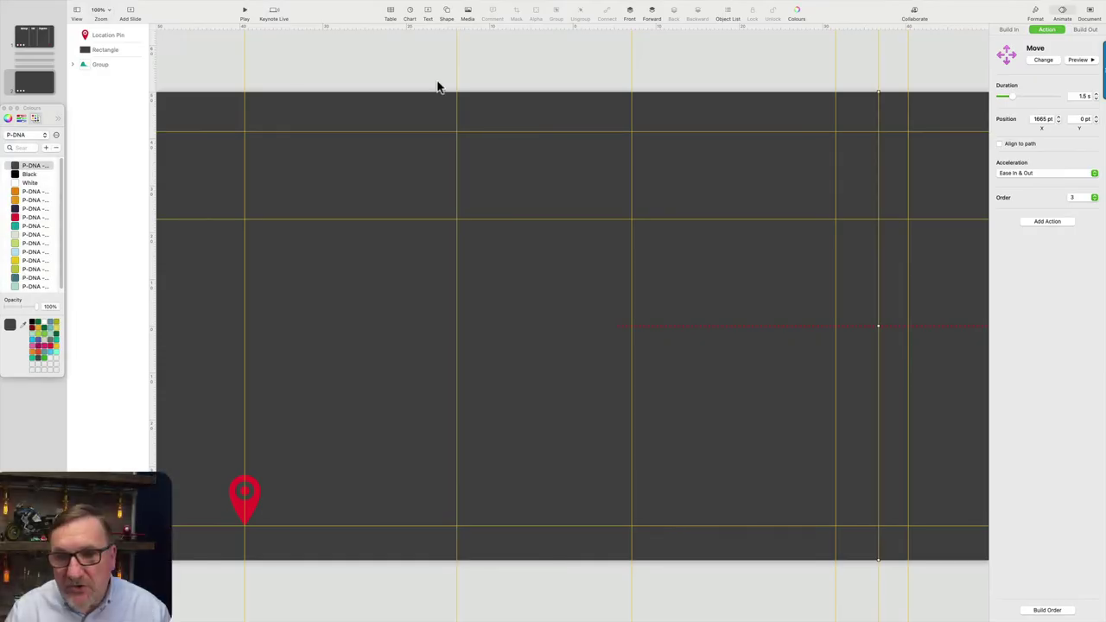
- Insert a Target shape beside the location pin at about the pin's height and fill it with the same red
click(446, 12)
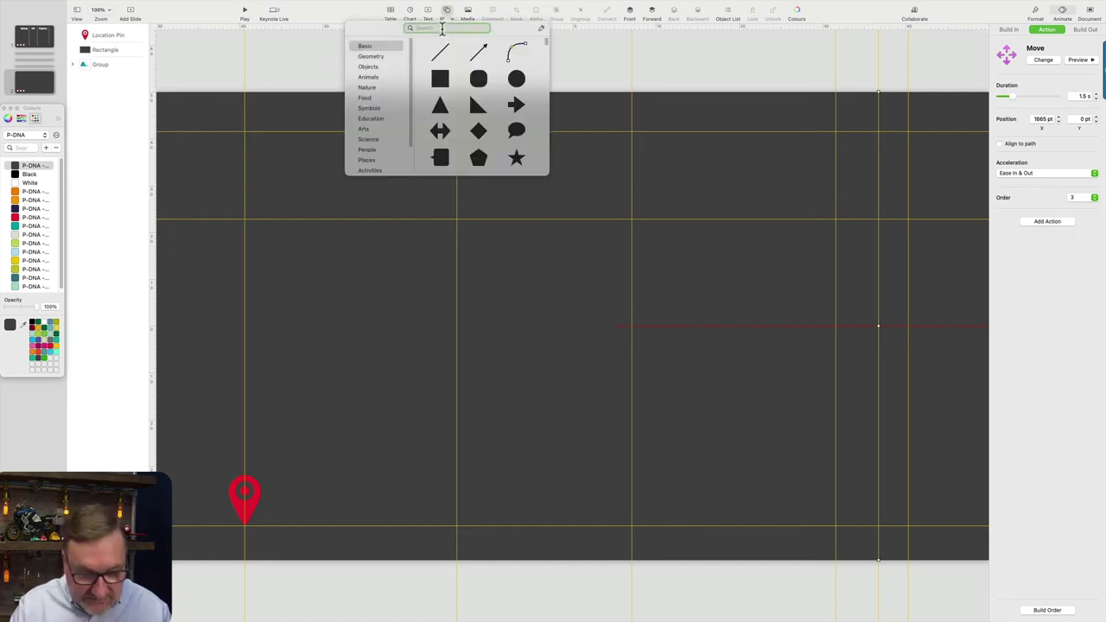
text(target)
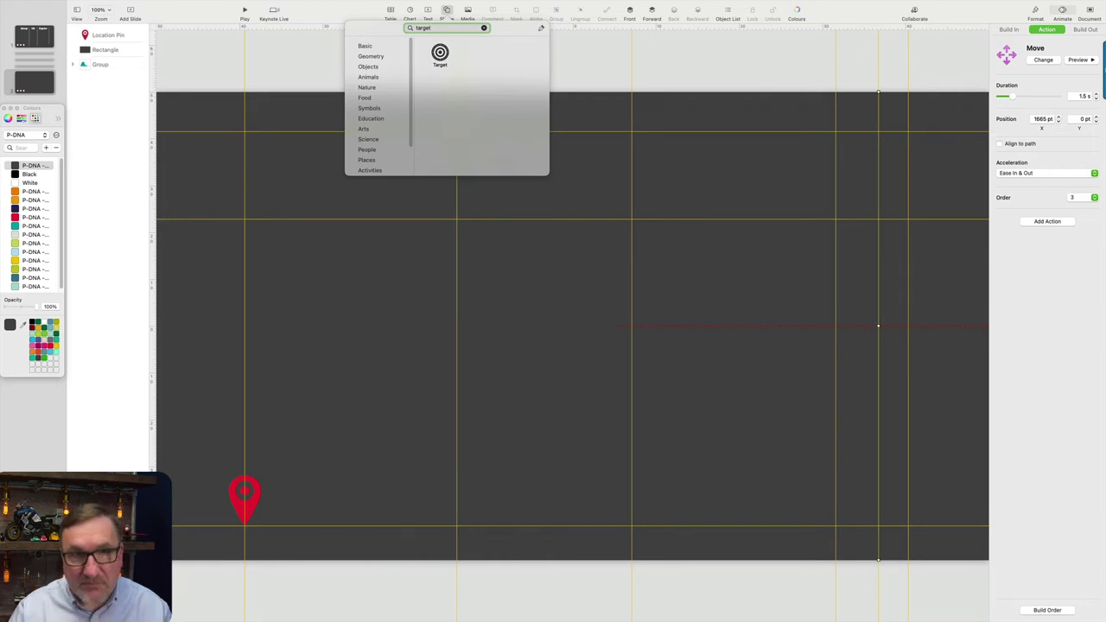
click(440, 54)
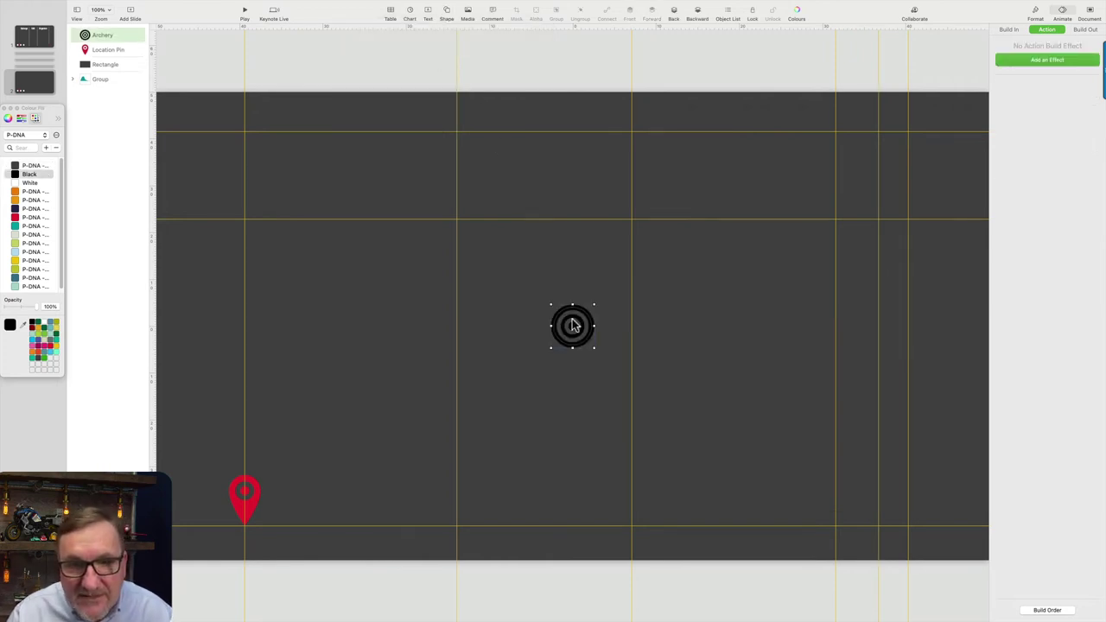
drag(572, 324, 318, 477)
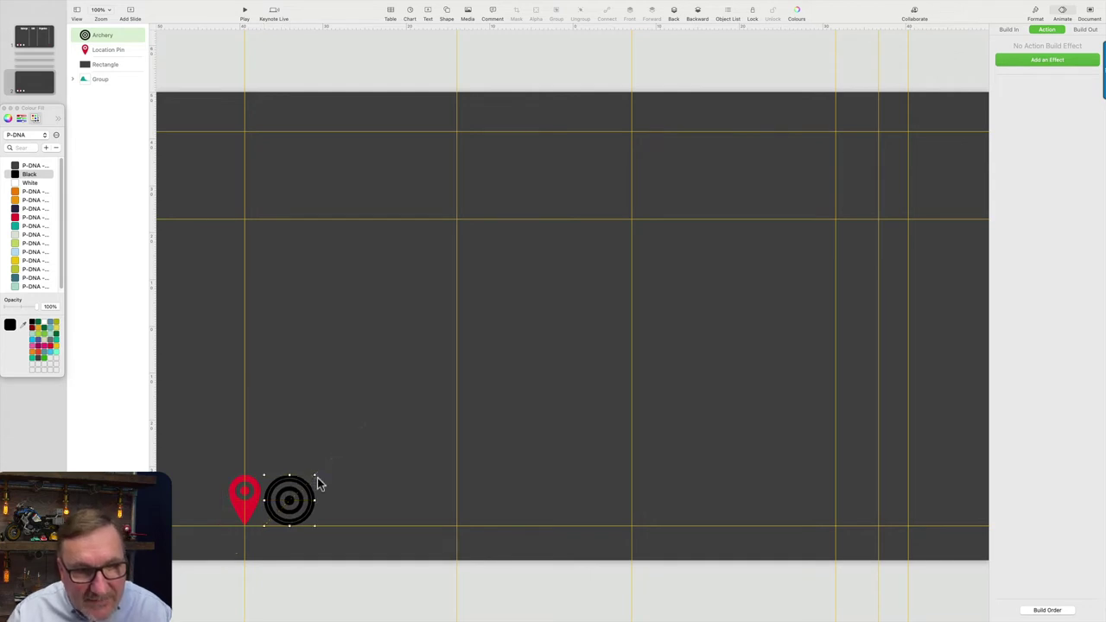
click(15, 218)
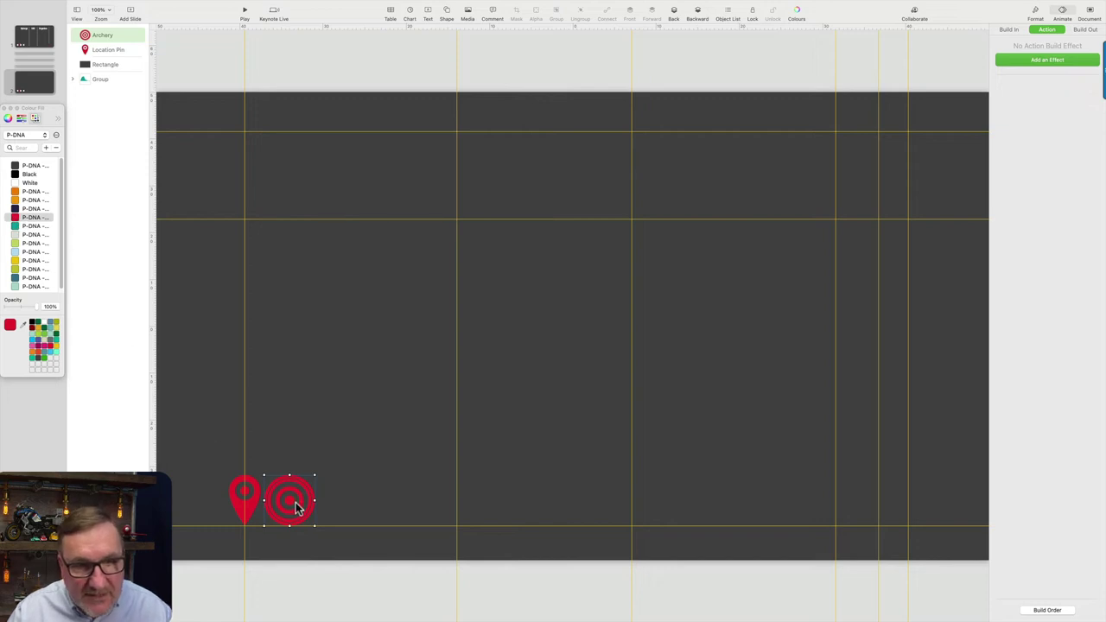
- Centre the target on the arrowhead's tip, bringing the curve group to the front of the stacking order to line it up
drag(290, 505, 878, 523)
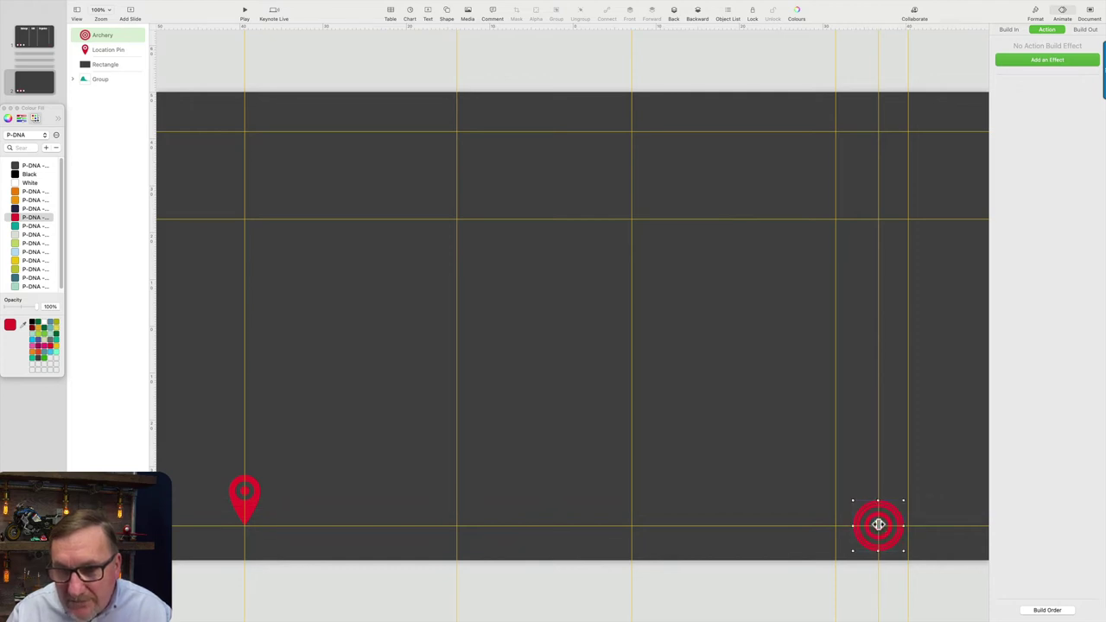
click(102, 82)
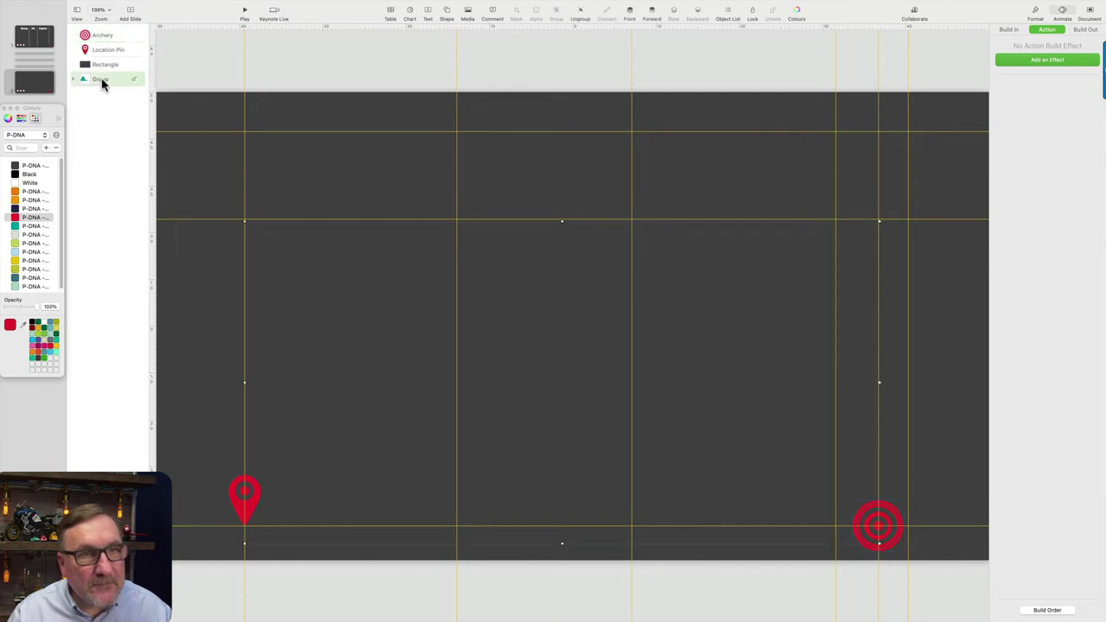
drag(101, 81, 93, 45)
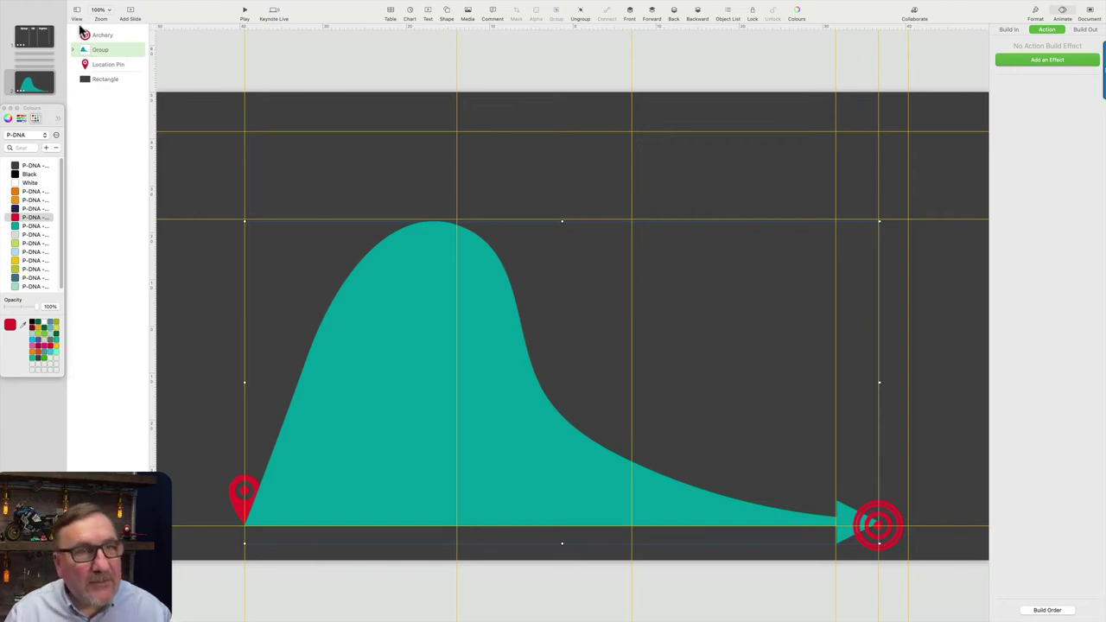
drag(98, 52, 95, 33)
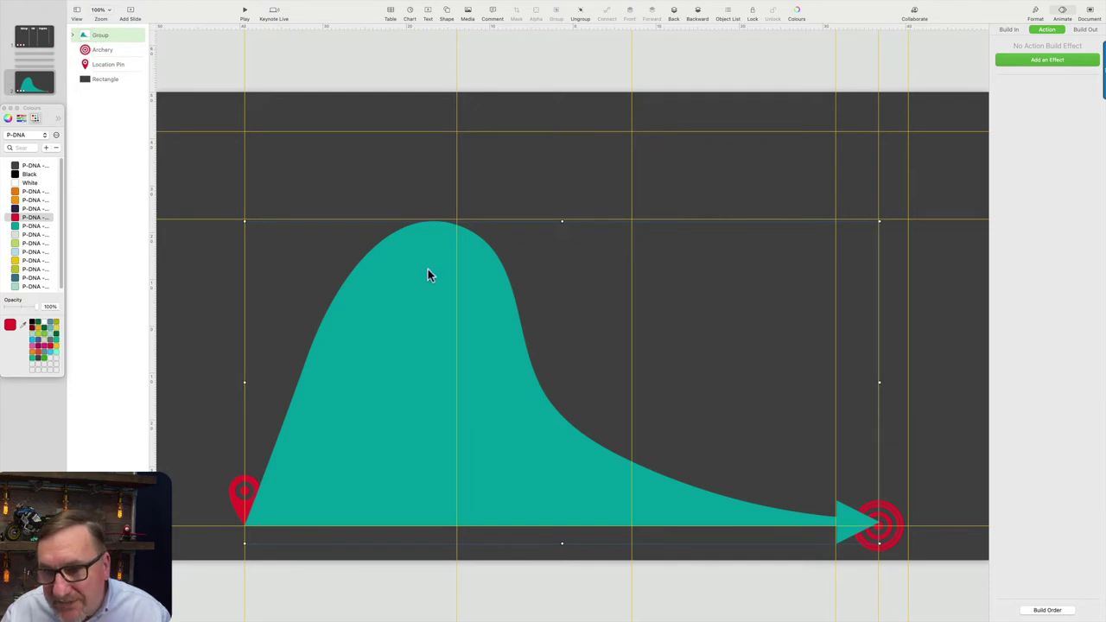
click(899, 522)
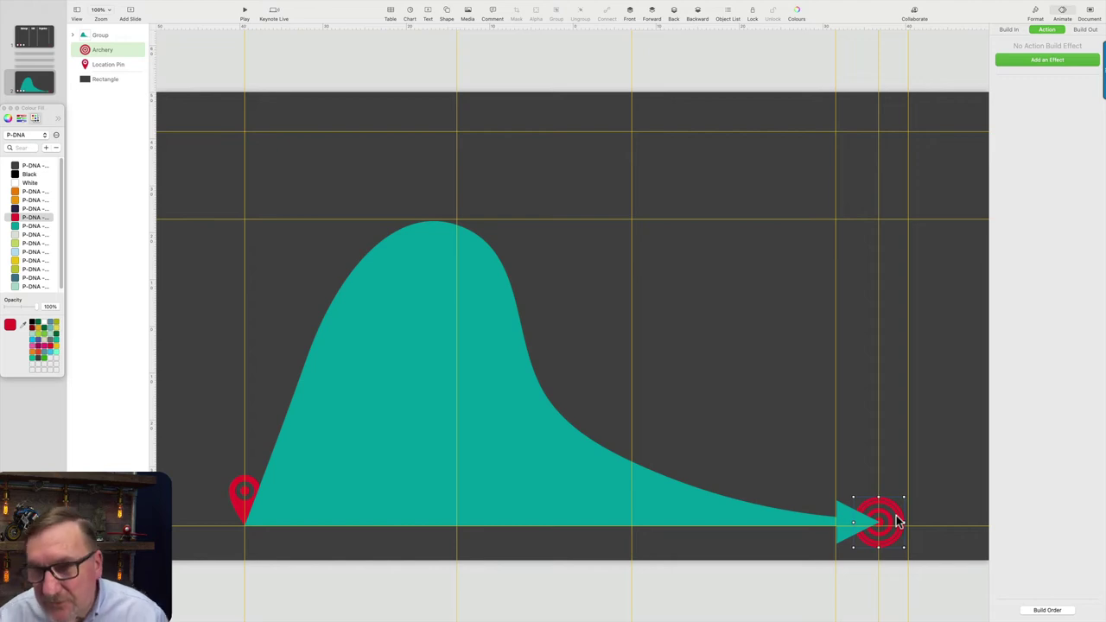
click(933, 485)
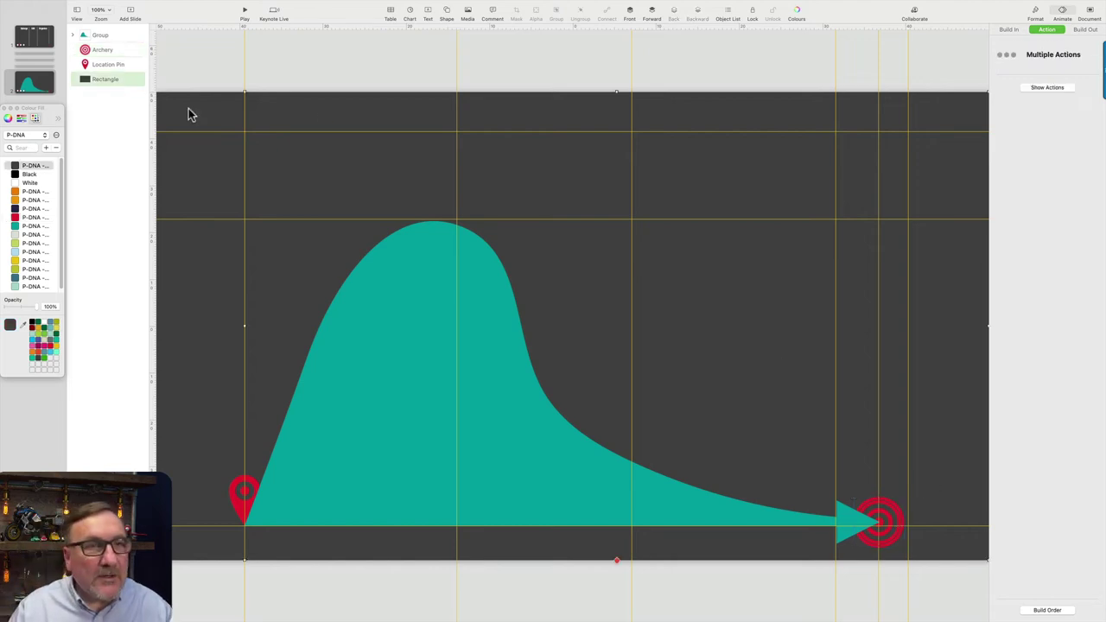
- Send the target to the back of the stacking order and place the curve group directly above it, beneath the rectangle
drag(97, 50, 77, 104)
drag(98, 40, 83, 73)
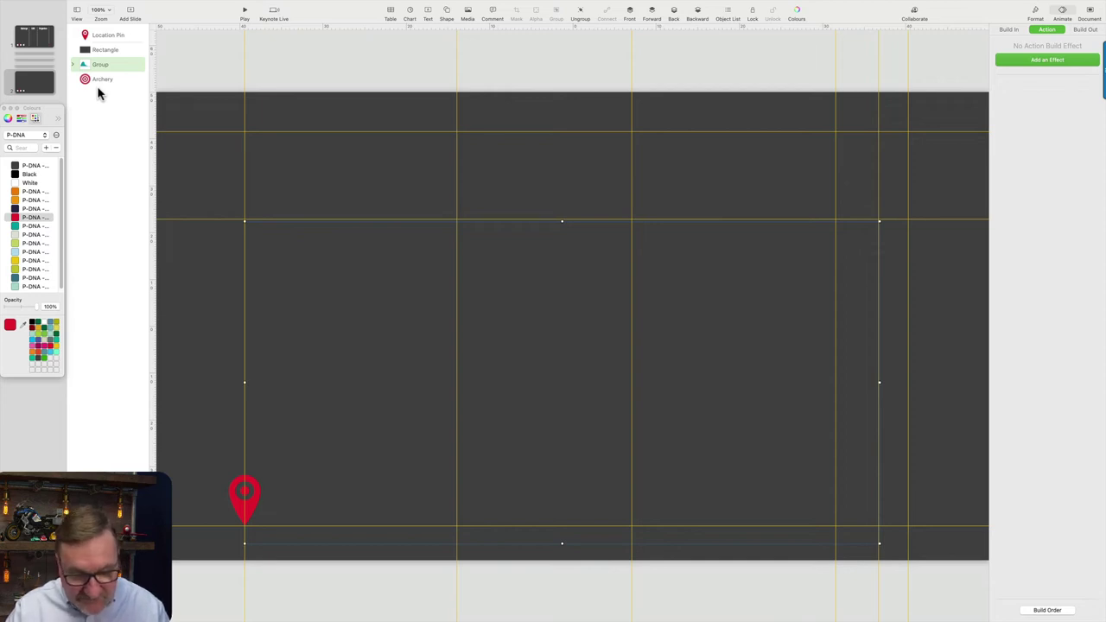
key(super+alt+o)
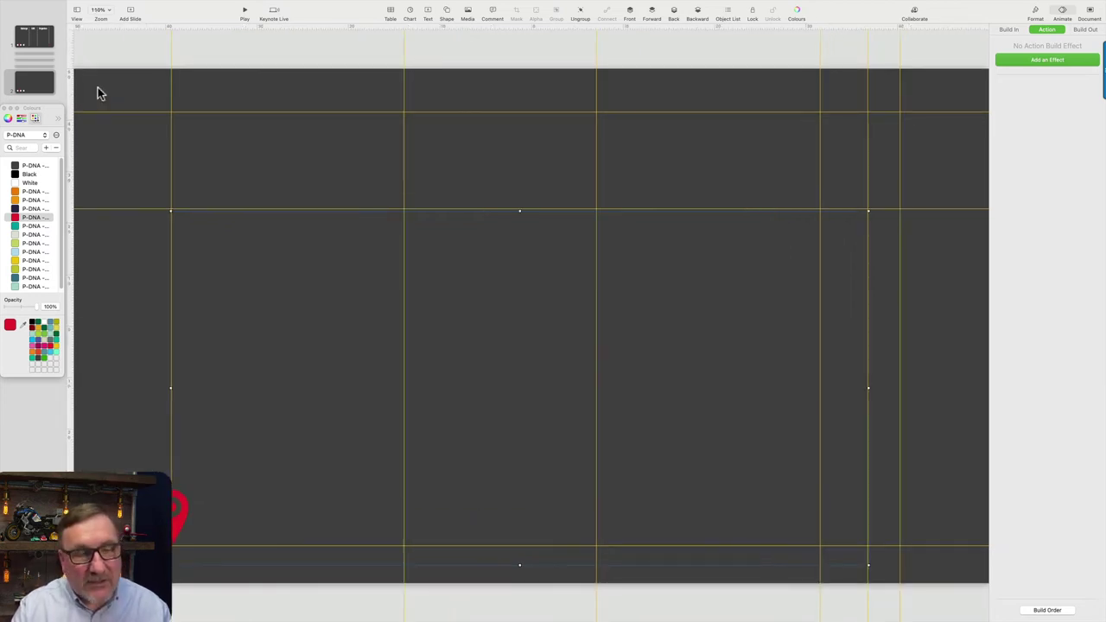
key(super+alt+o)
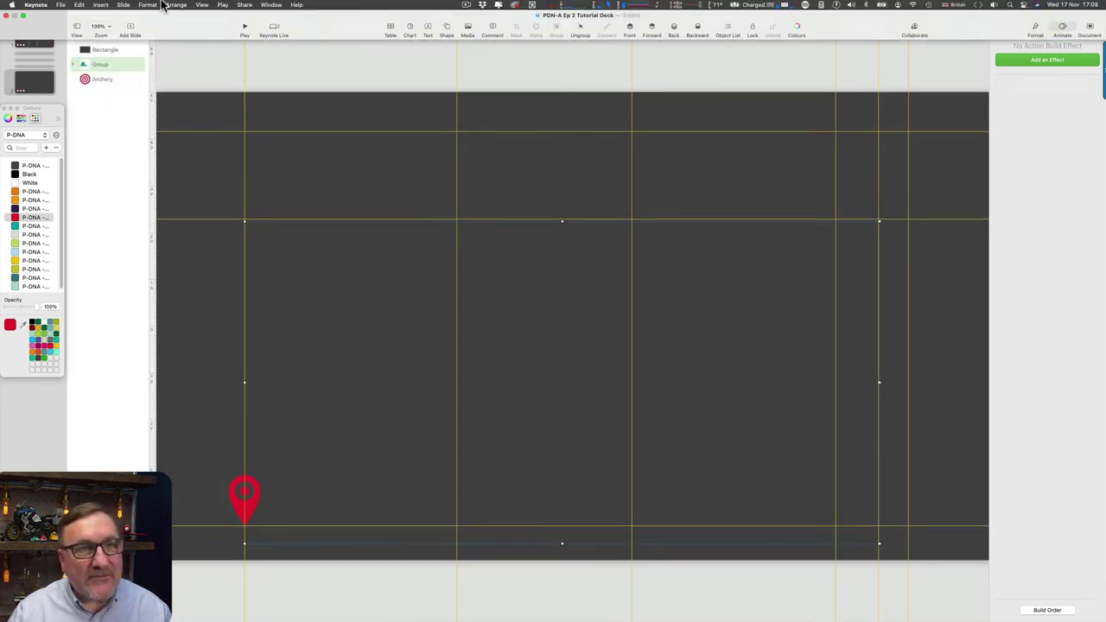
click(201, 5)
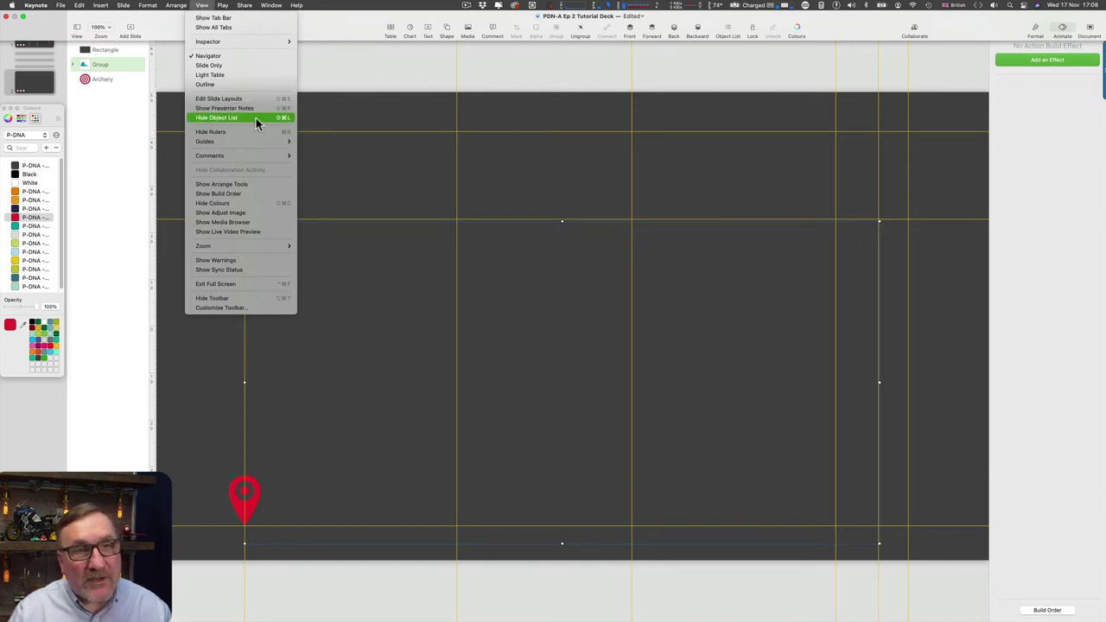
click(199, 7)
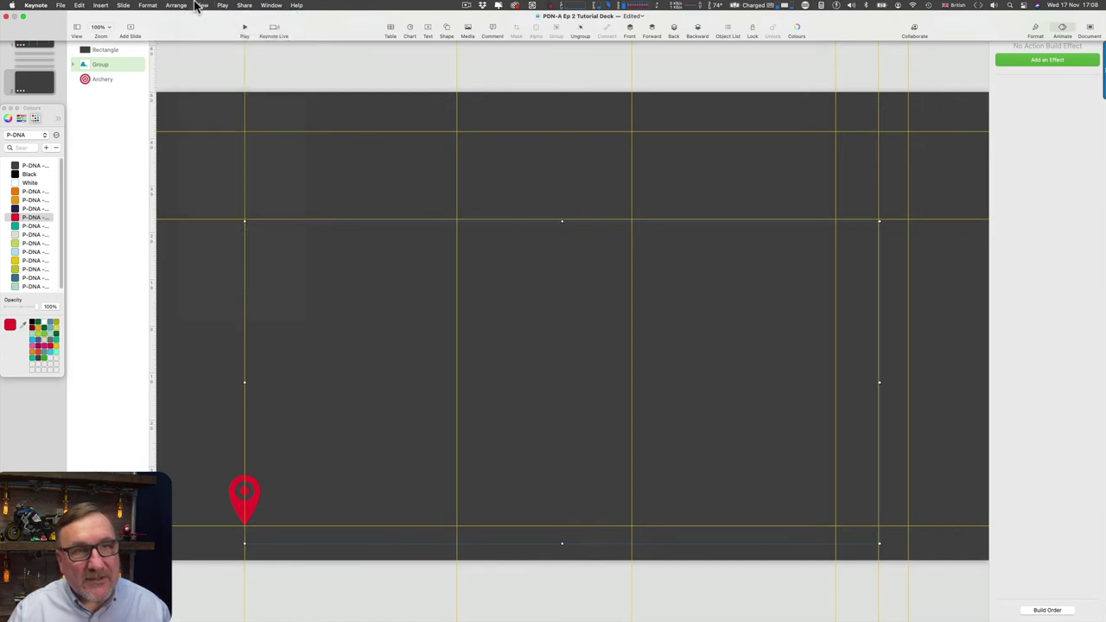
click(105, 126)
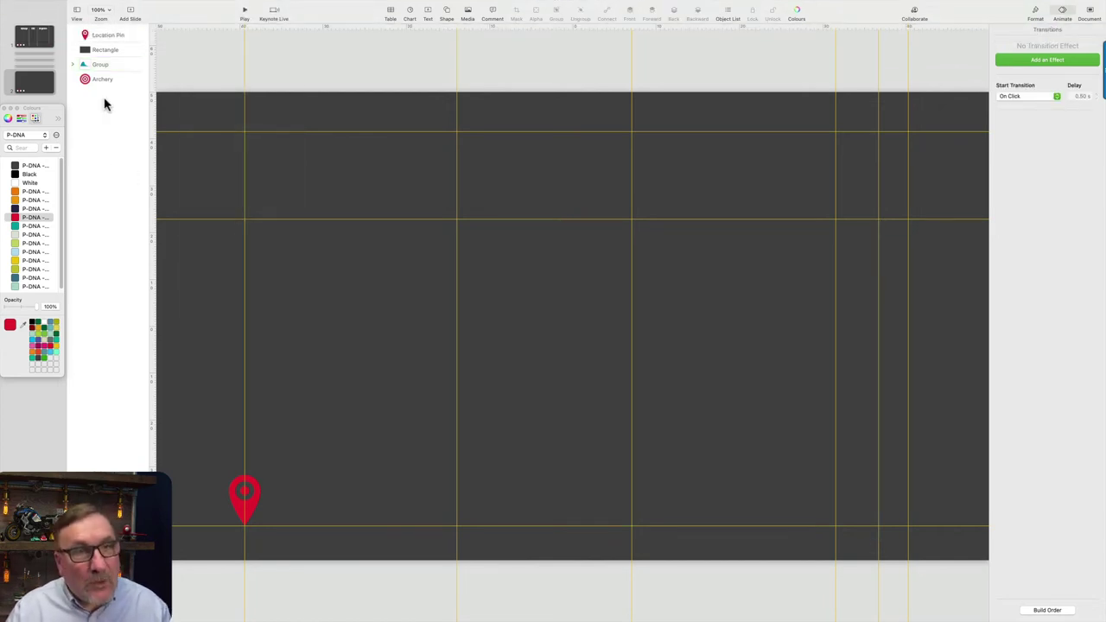
- Select the target and play the slide to check how it appears with the staged reveal
click(100, 81)
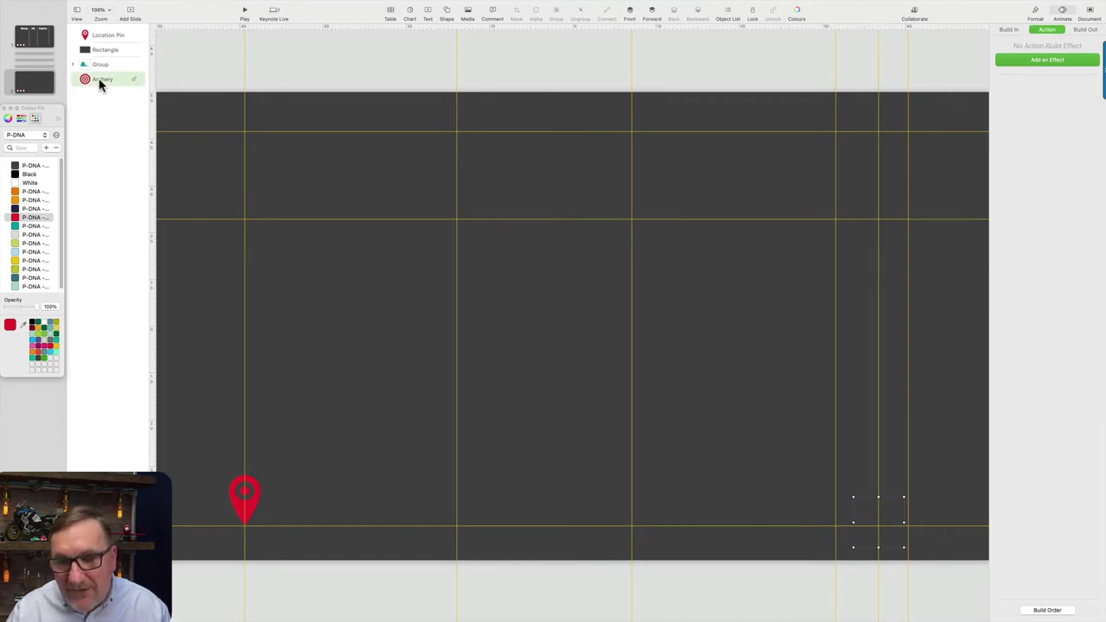
click(244, 12)
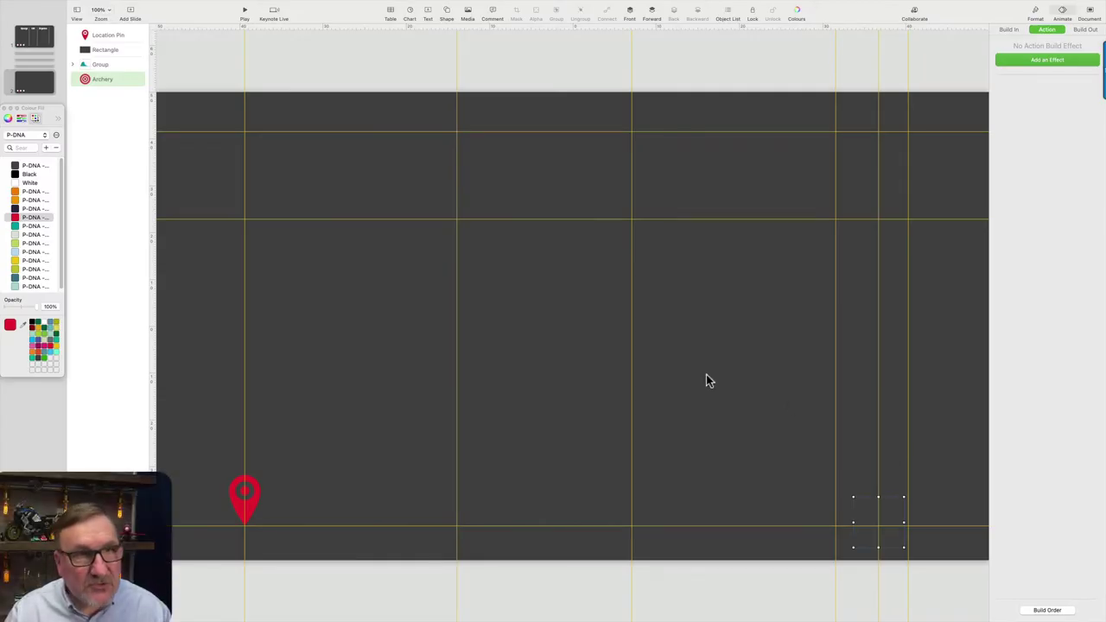
- Extend the rectangle's final Move action to X 1734 pt, so its edge lines up with the last vertical guide
click(106, 51)
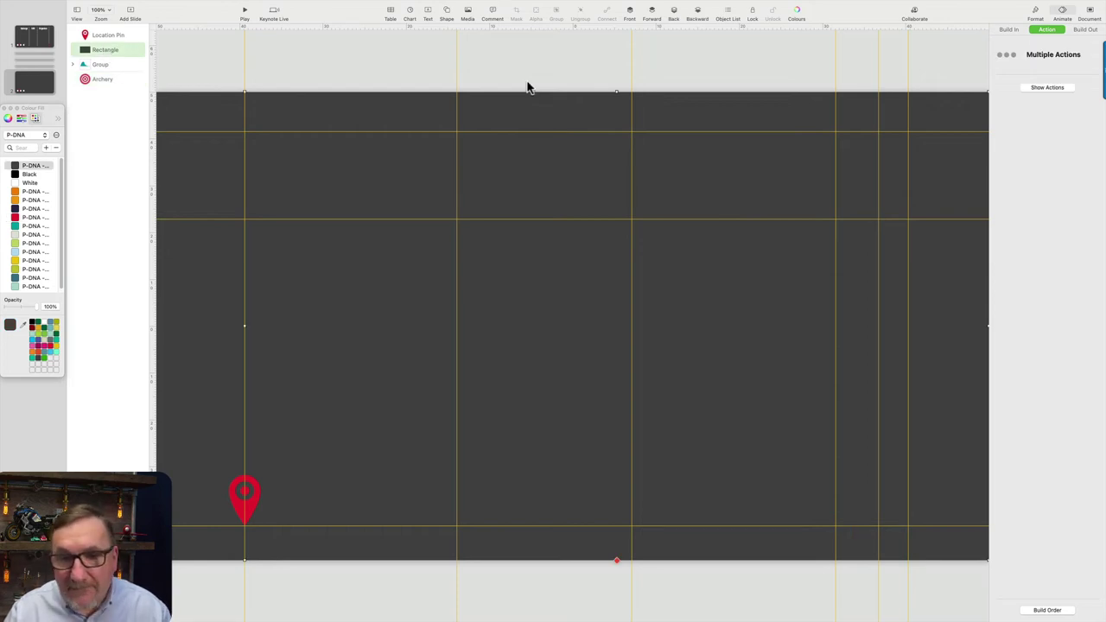
click(616, 563)
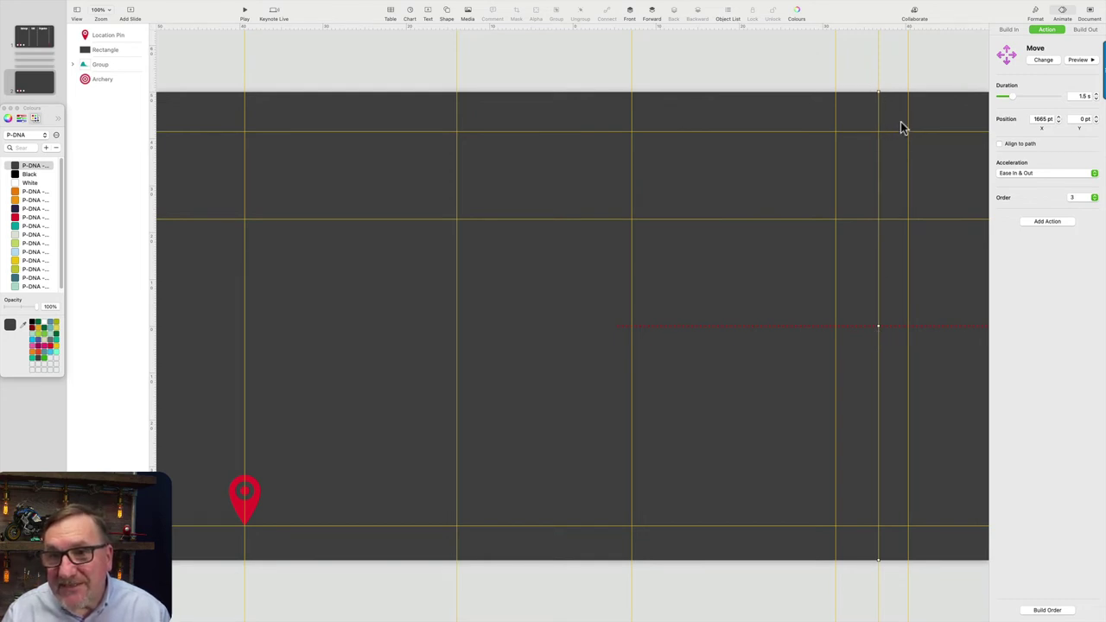
key(Right)
key(Right)
key(Right)
key(Right)
key(Right)
key(Right)
key(Right)
key(Right)
key(Right)
key(Right)
key(Right)
key(Right)
key(Right)
key(Right)
key(Right)
key(Right)
key(Right)
key(Right)
key(Right)
key(Right)
key(Right)
key(Right)
key(Right)
key(Right)
key(Right)
key(Right)
key(Right)
key(Right)
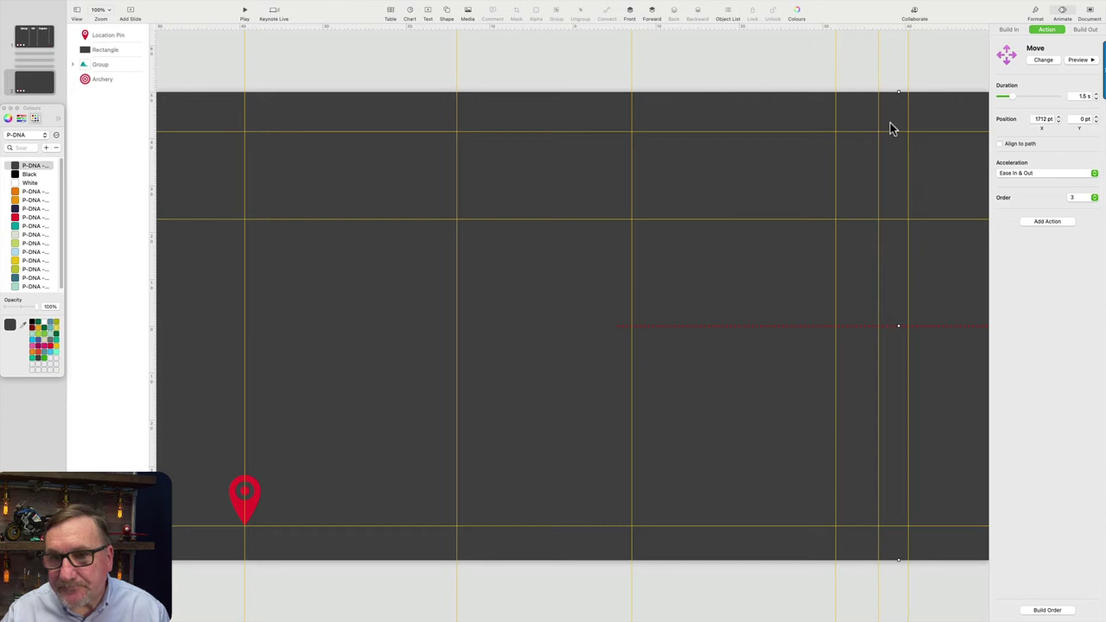
key(Right)
key(Right)
key(Right)
key(Right)
key(Right)
key(Right)
key(Right)
key(Right)
key(Right)
key(Right)
key(Right)
key(Right)
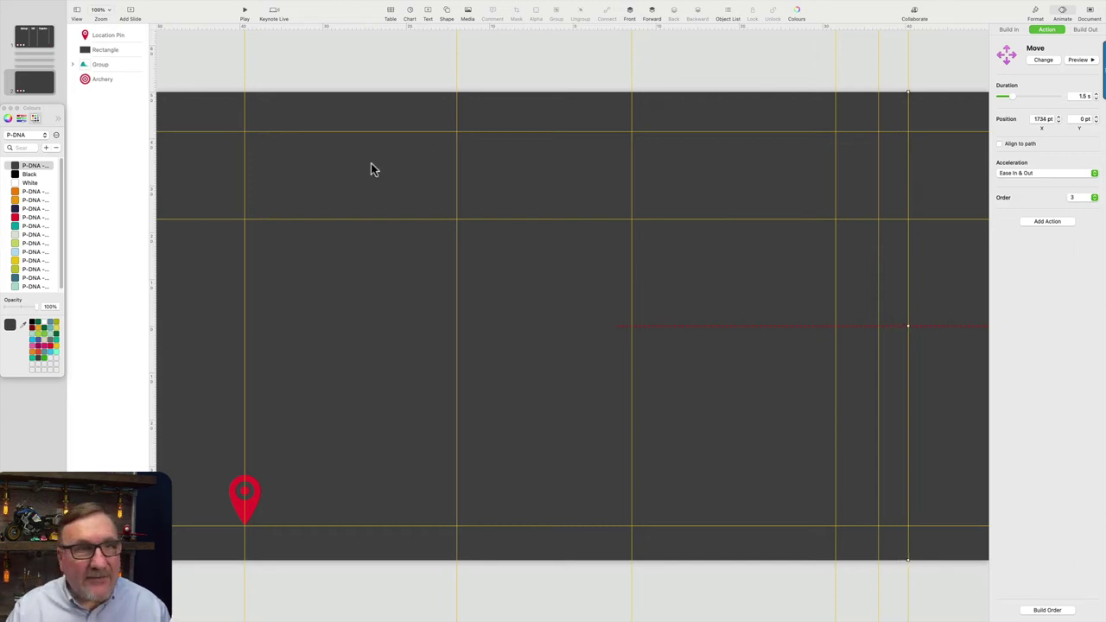
- Add a Dissolve build-in effect to the Archery target with a duration of 1.5 s and preview it
click(106, 80)
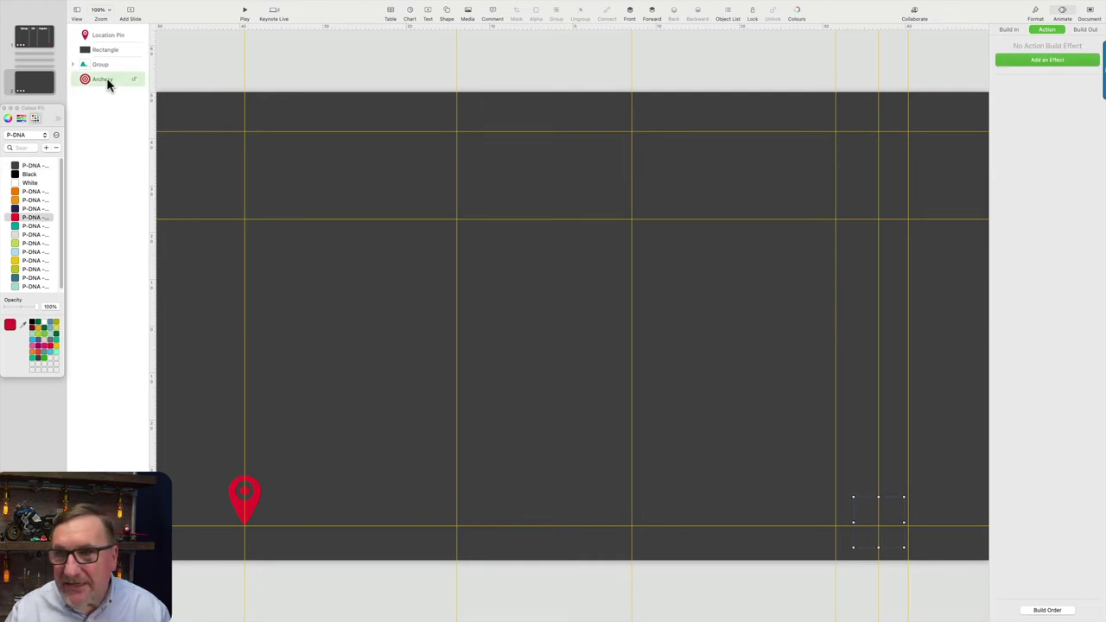
click(1014, 30)
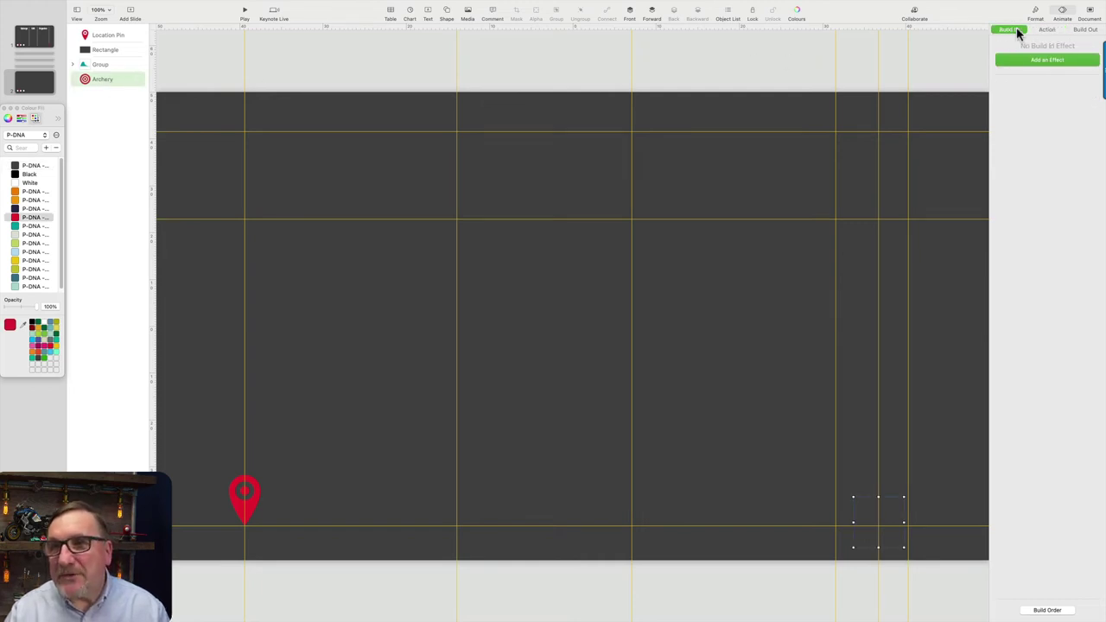
click(1030, 60)
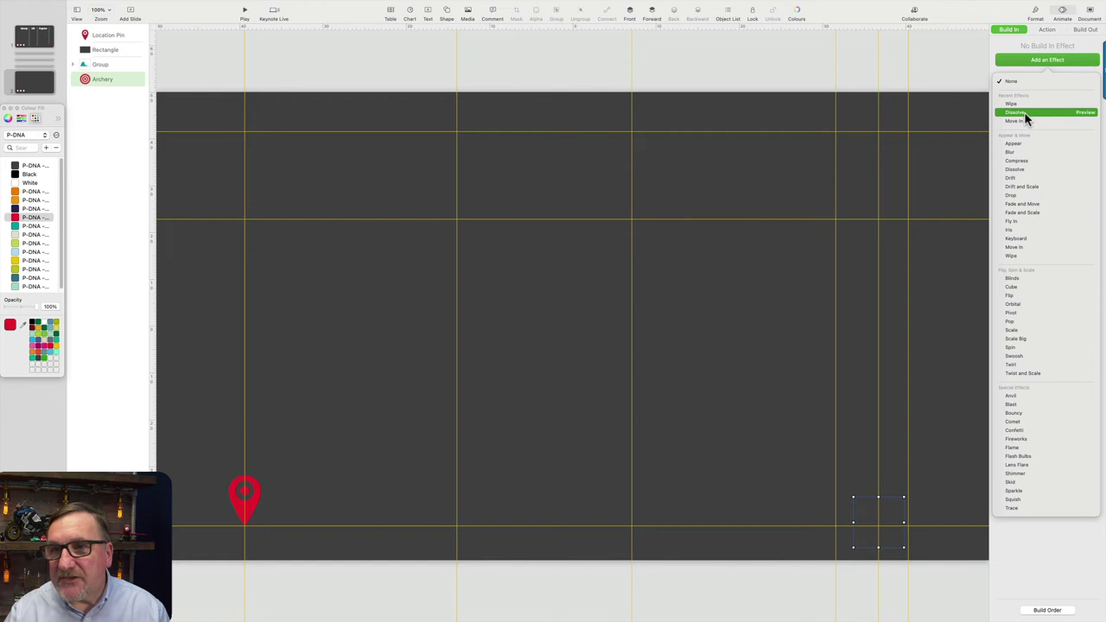
click(1024, 112)
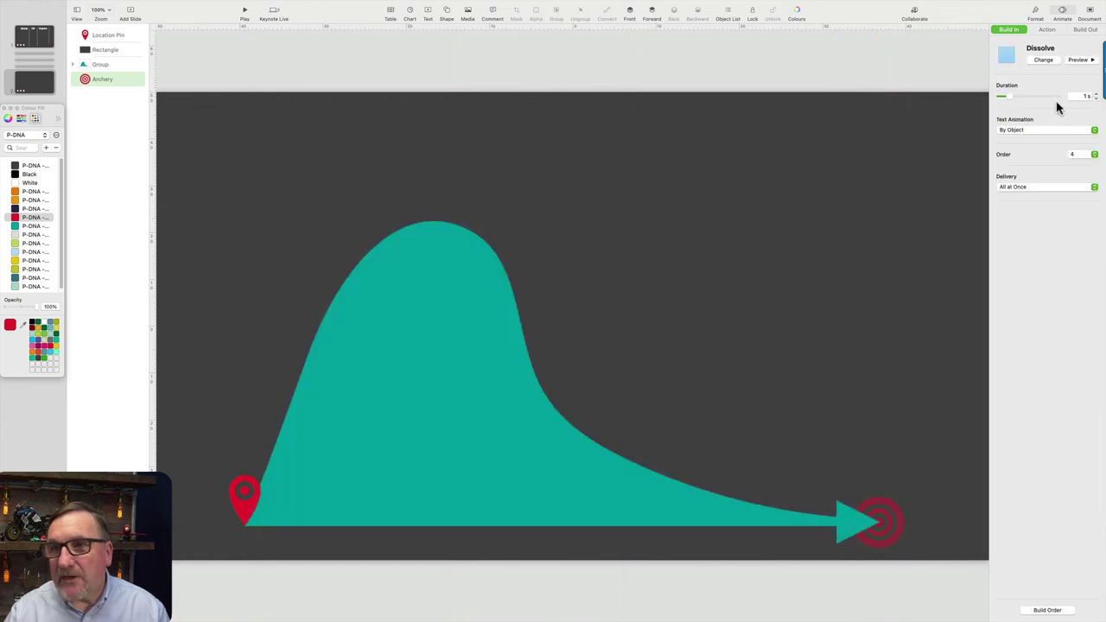
click(1096, 93)
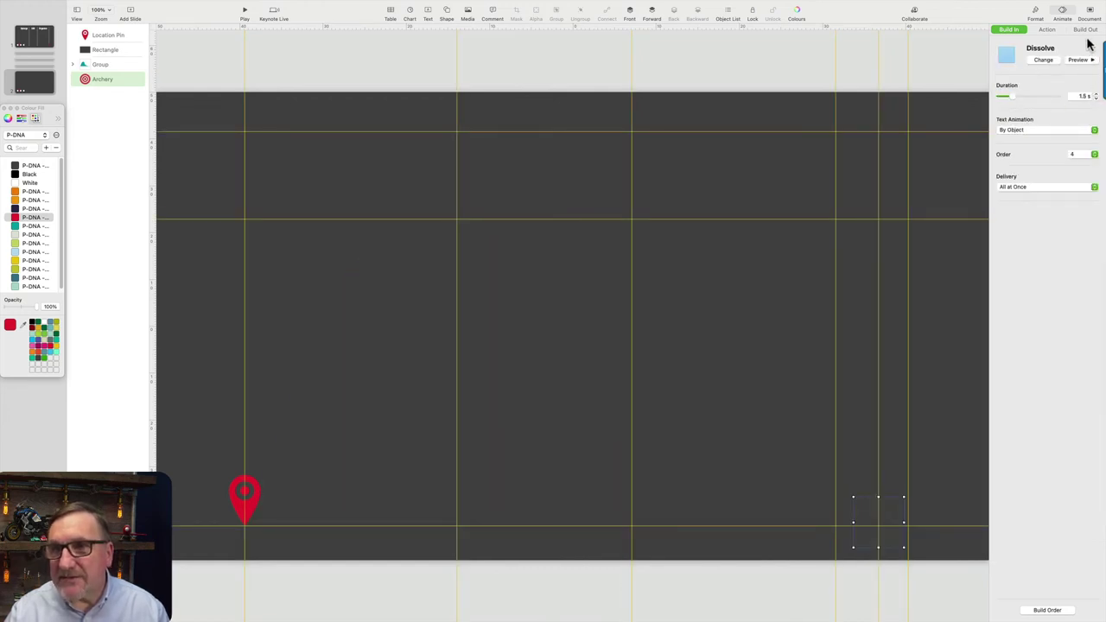
click(1081, 60)
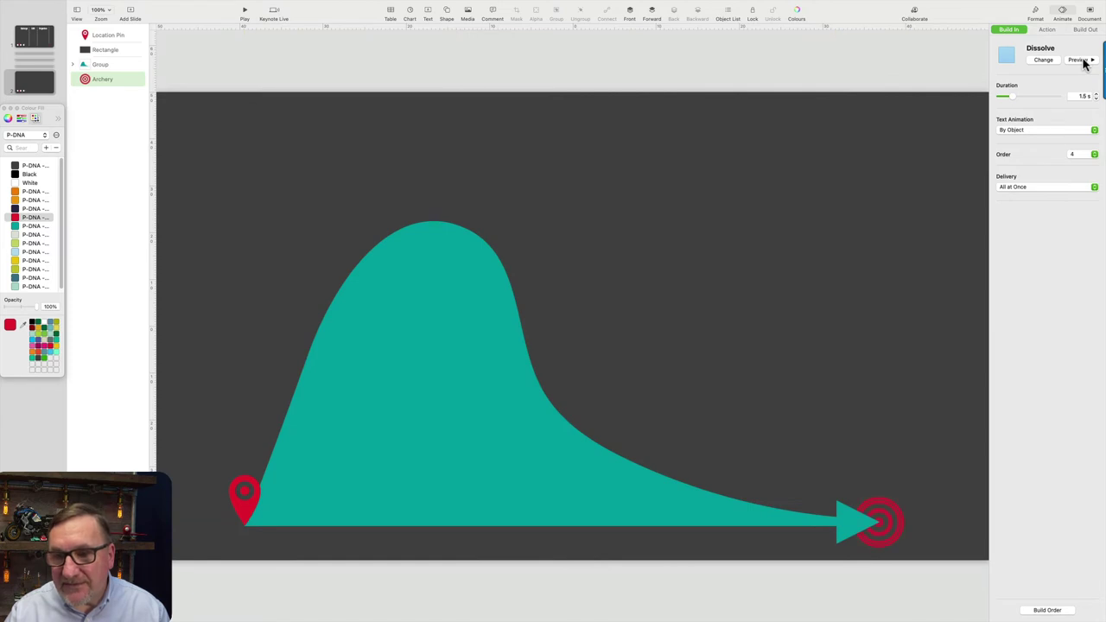
click(1081, 60)
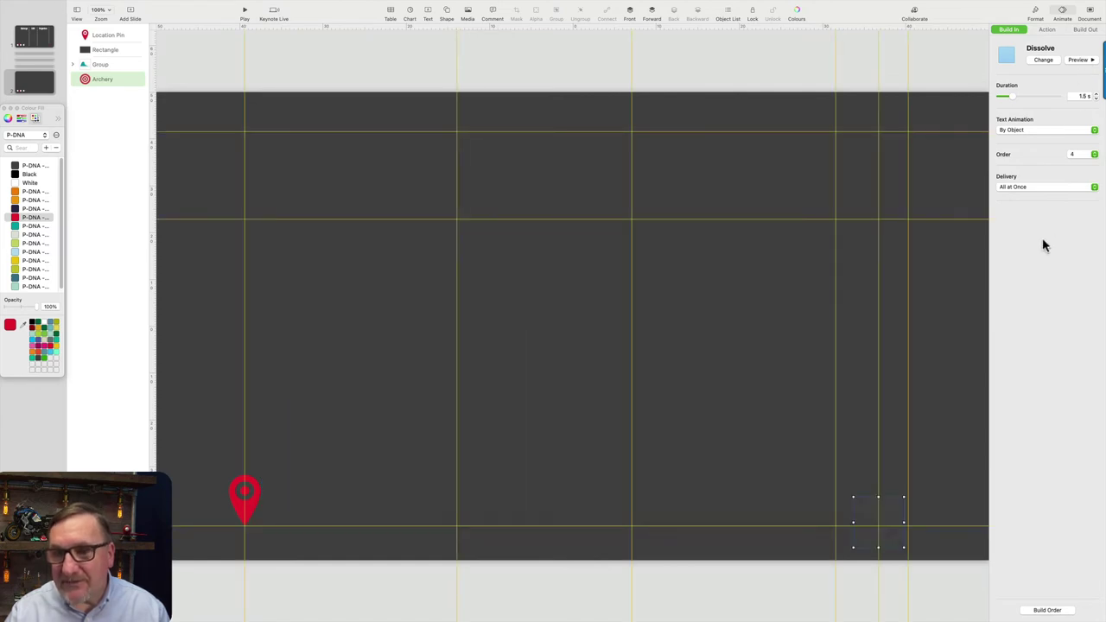
- Set the target's Dissolve to start With Build 3 and play the slide to check the full reveal
click(1067, 611)
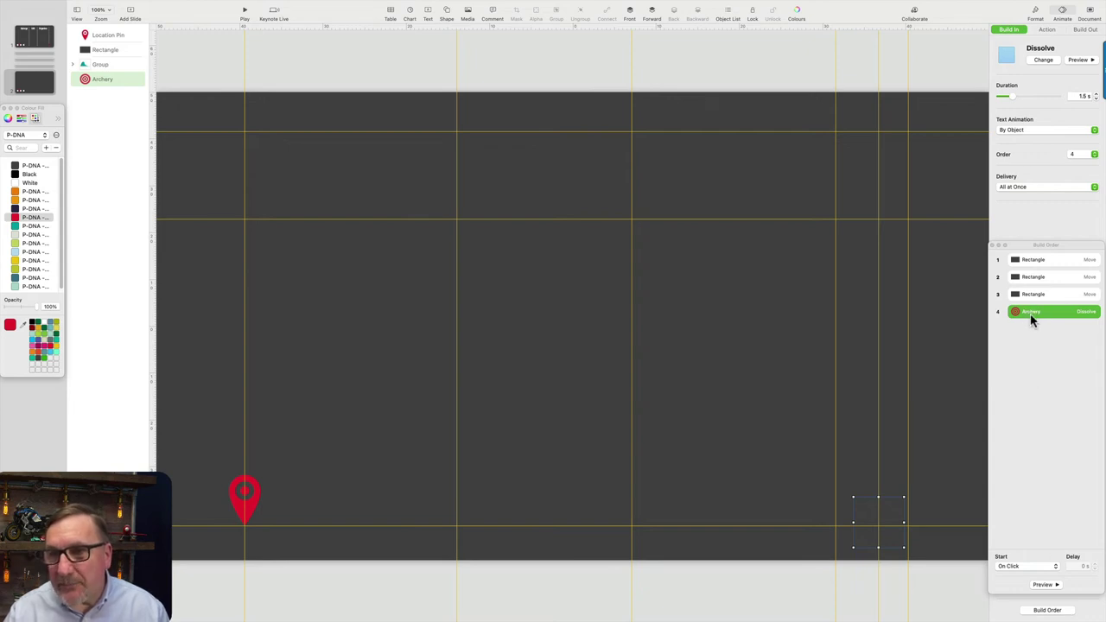
click(1024, 568)
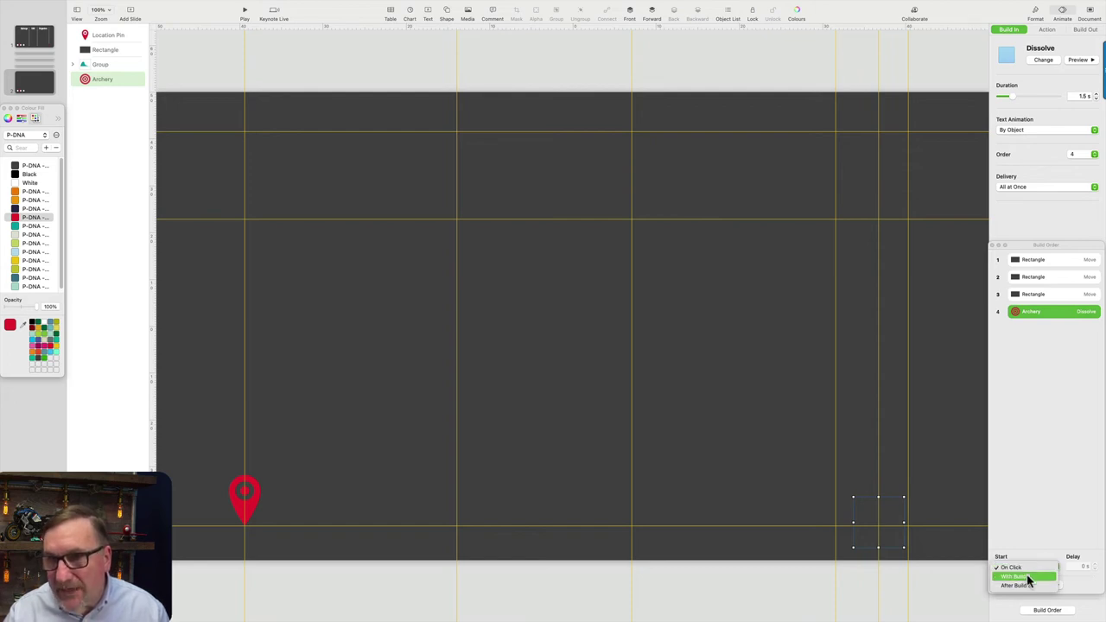
click(1027, 575)
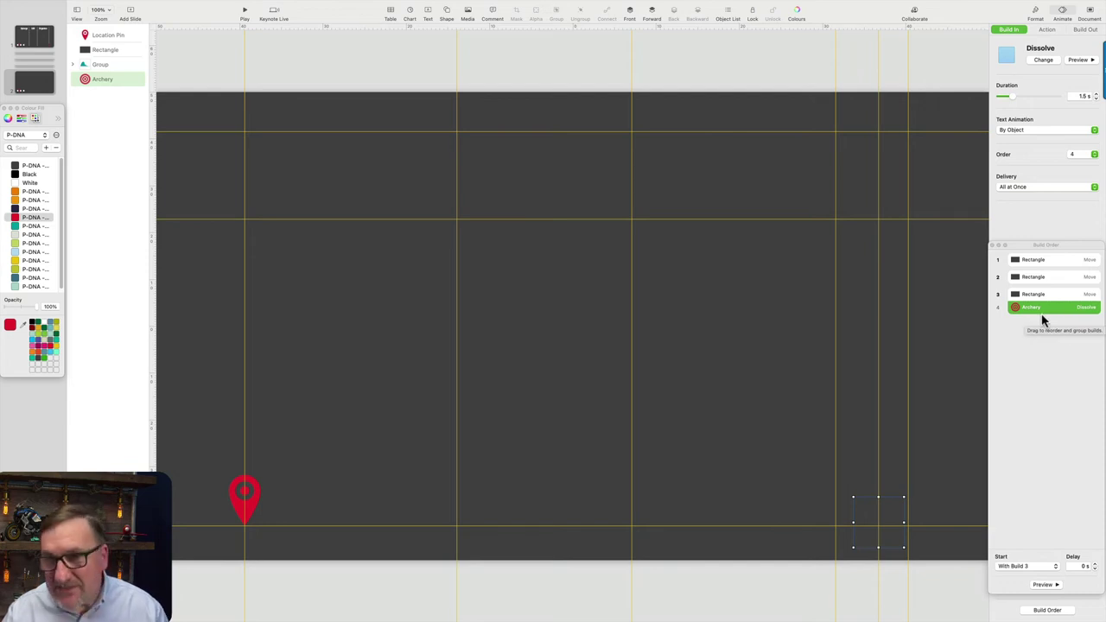
drag(1037, 311, 1080, 296)
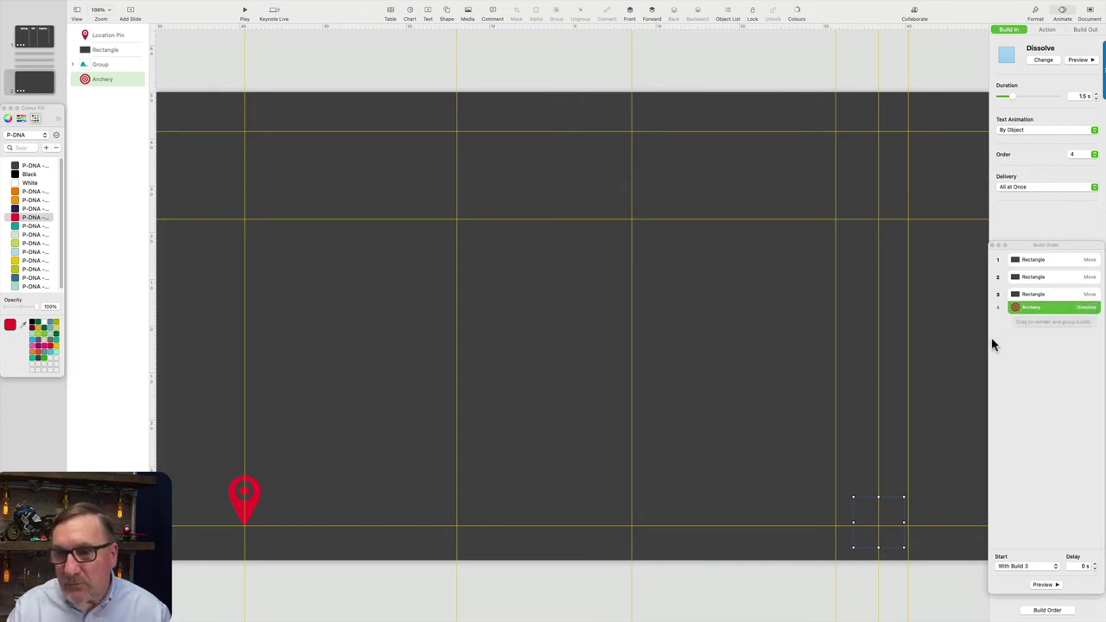
click(244, 10)
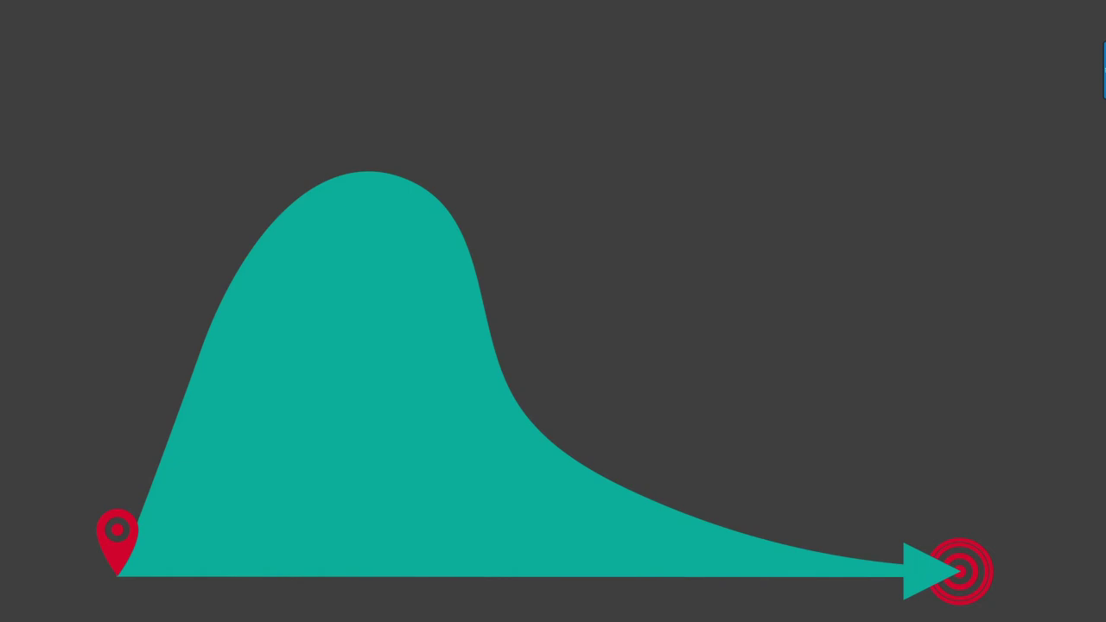
key(Escape)
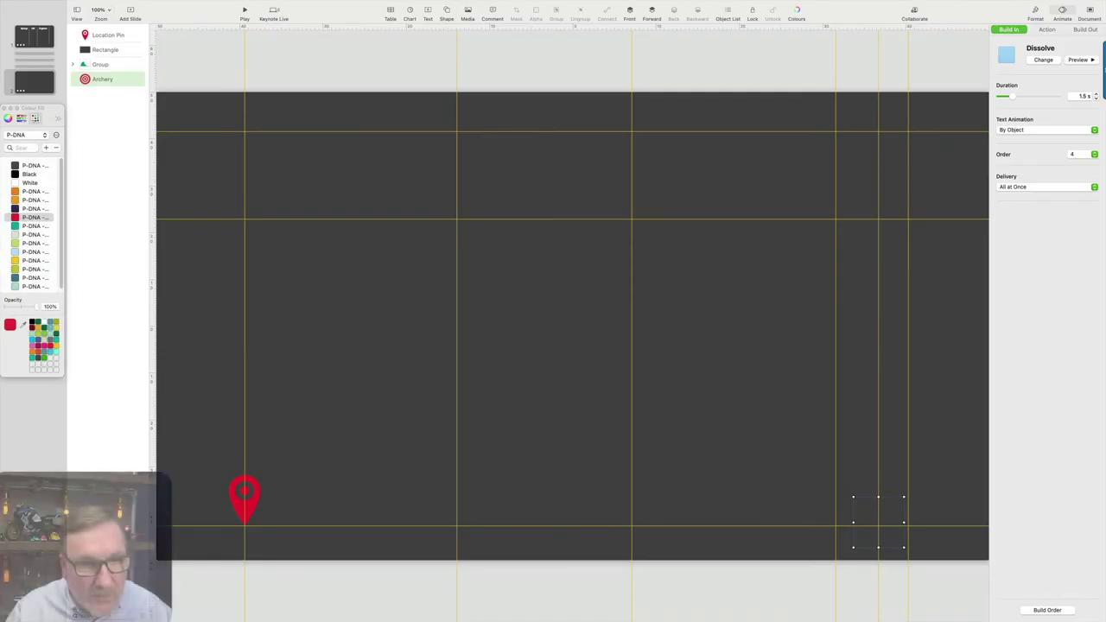
- Add a Move action to the location pin ending on the second vertical guide, at X 656 pt and Y 883 pt
click(248, 516)
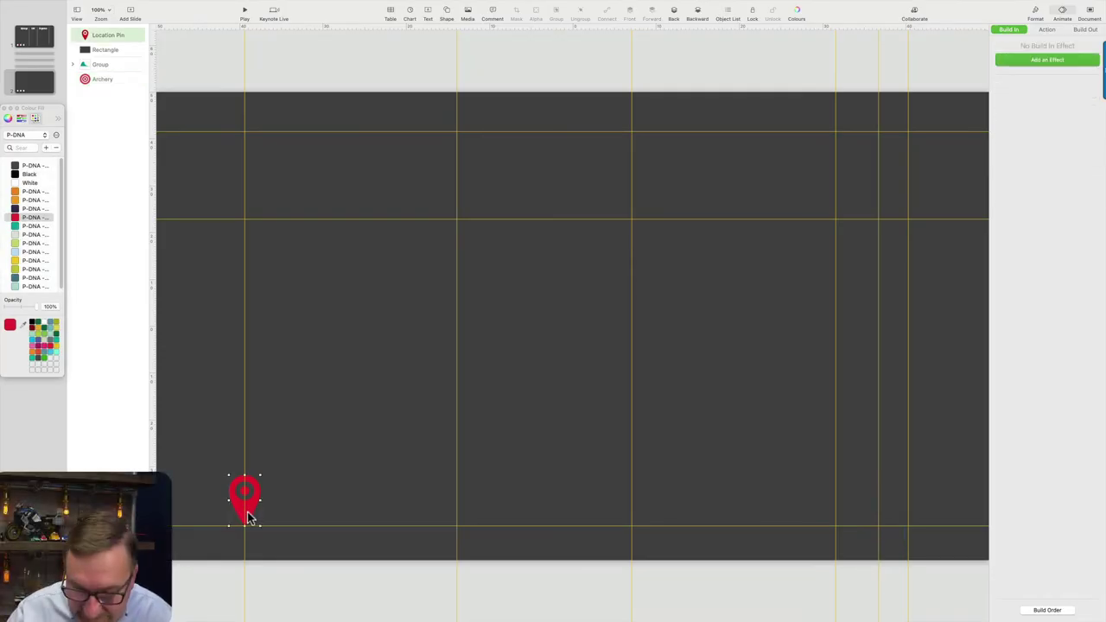
click(221, 546)
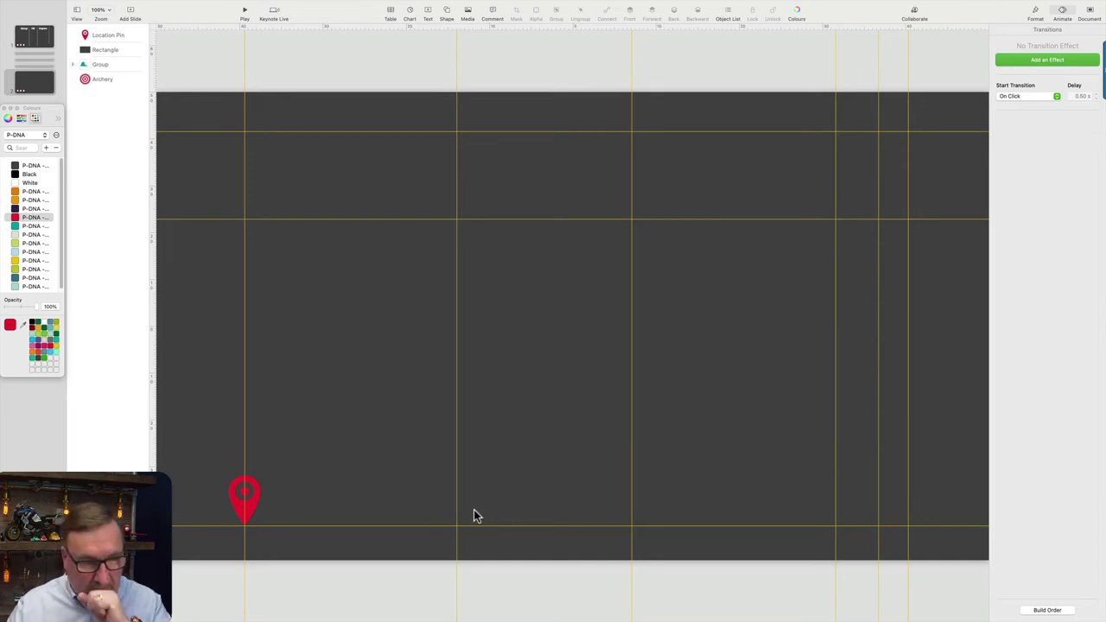
click(251, 510)
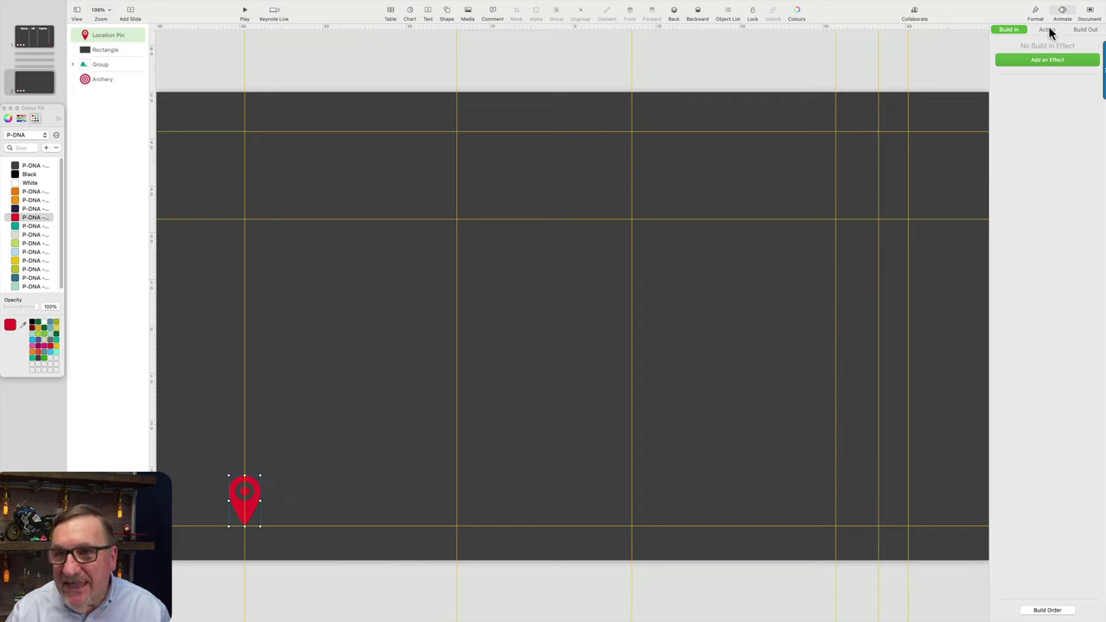
click(1047, 30)
click(1047, 59)
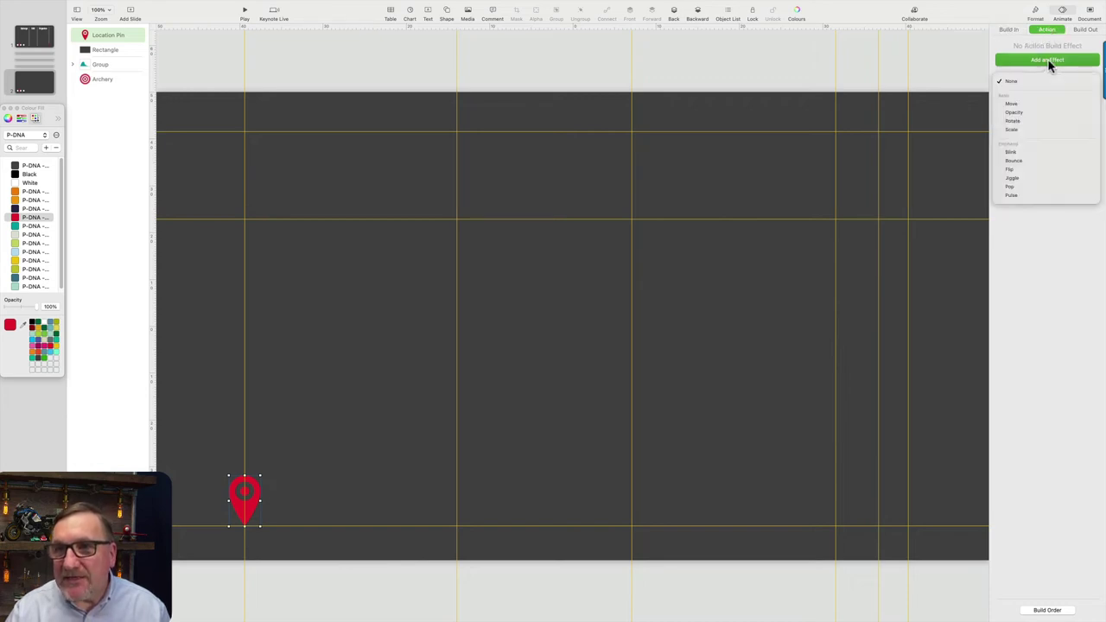
click(1034, 103)
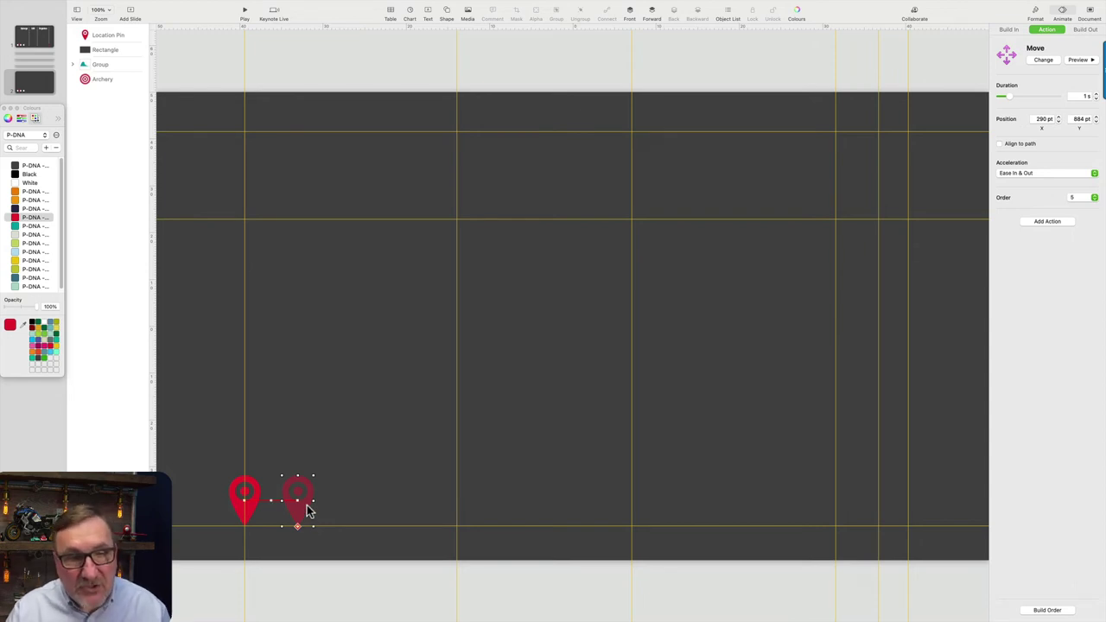
drag(300, 514, 457, 510)
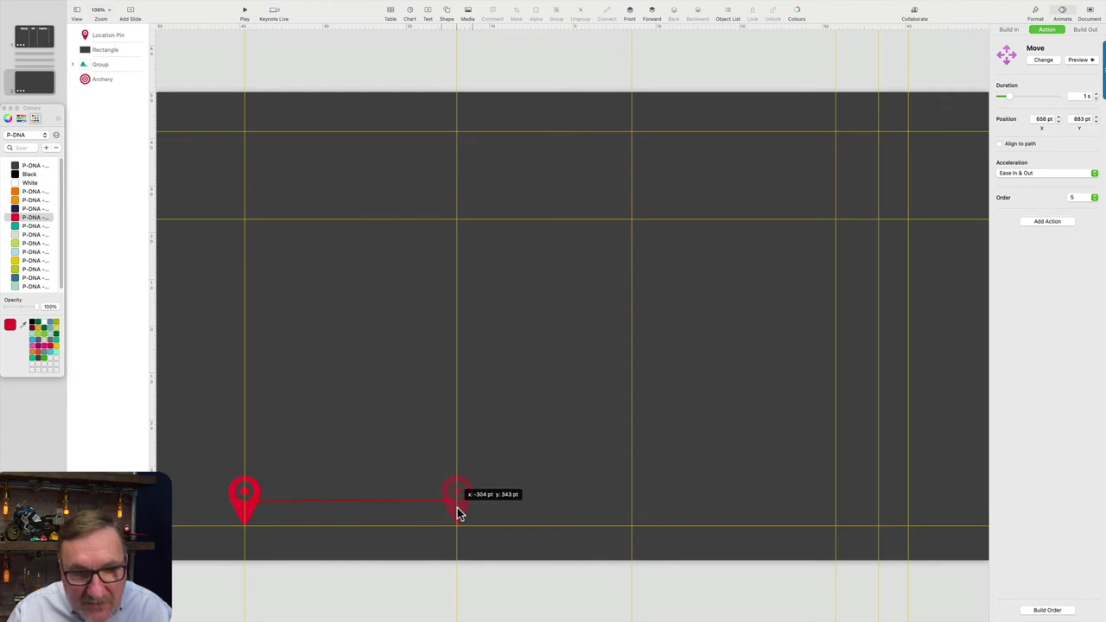
drag(458, 514, 457, 513)
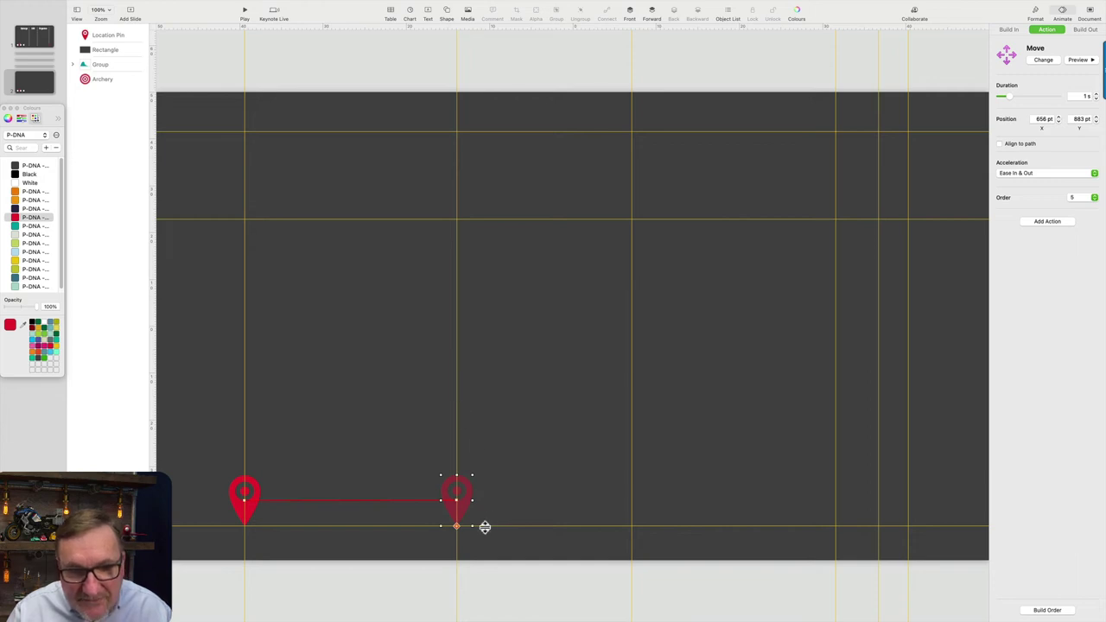
- Place the pin's Move directly after the rectangle's first move in the build order, starting With Build 1, and play the slide to check it
mouse_move(342, 489)
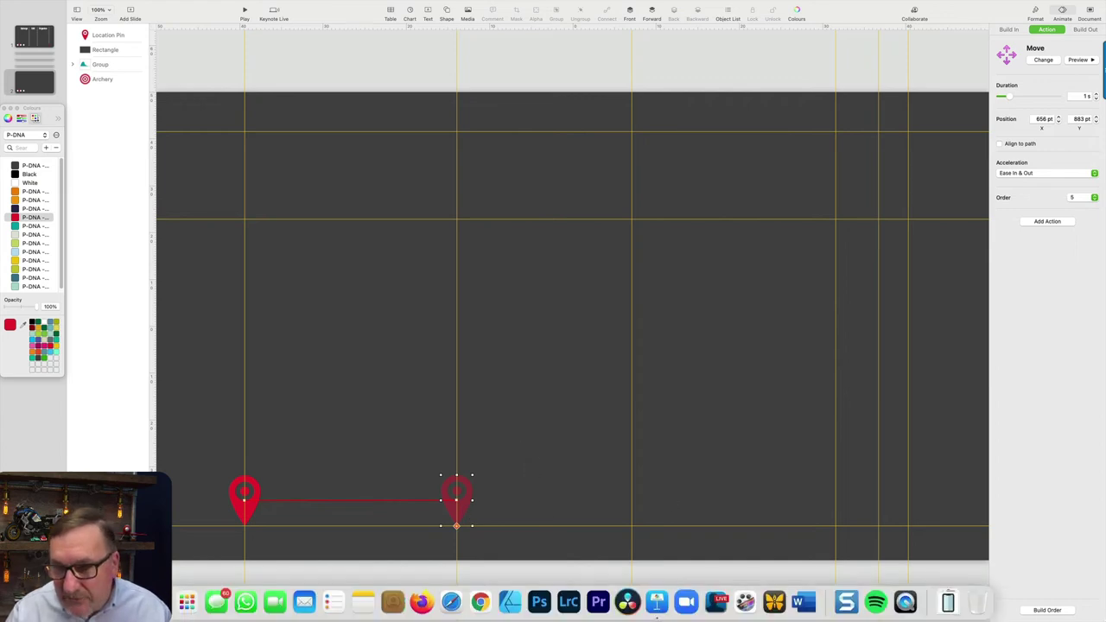
click(1066, 614)
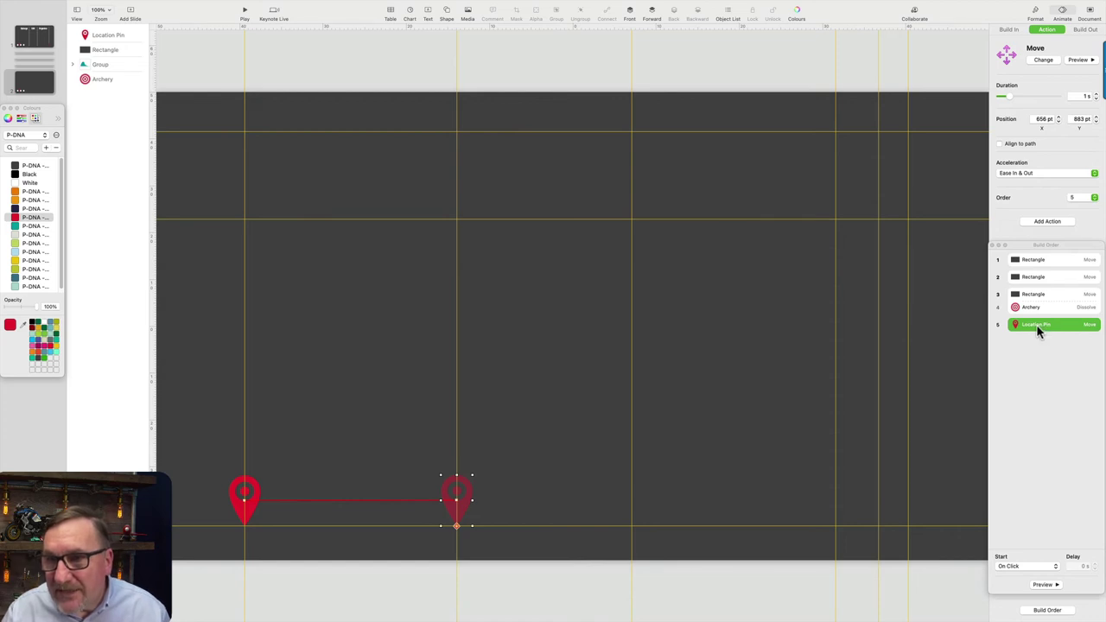
drag(1018, 325, 1013, 284)
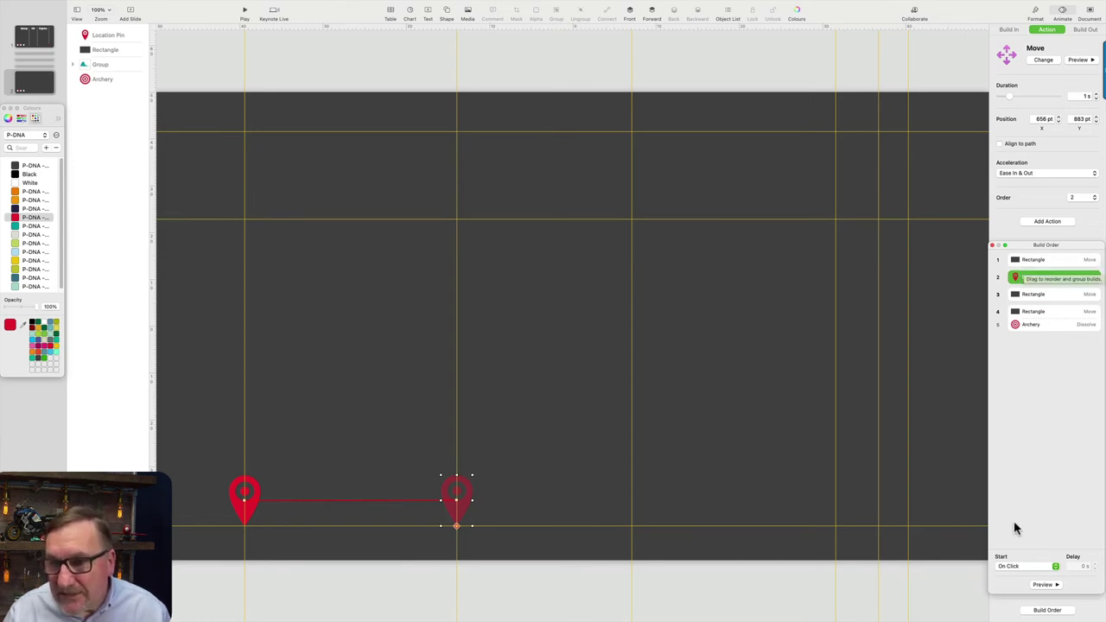
click(1026, 566)
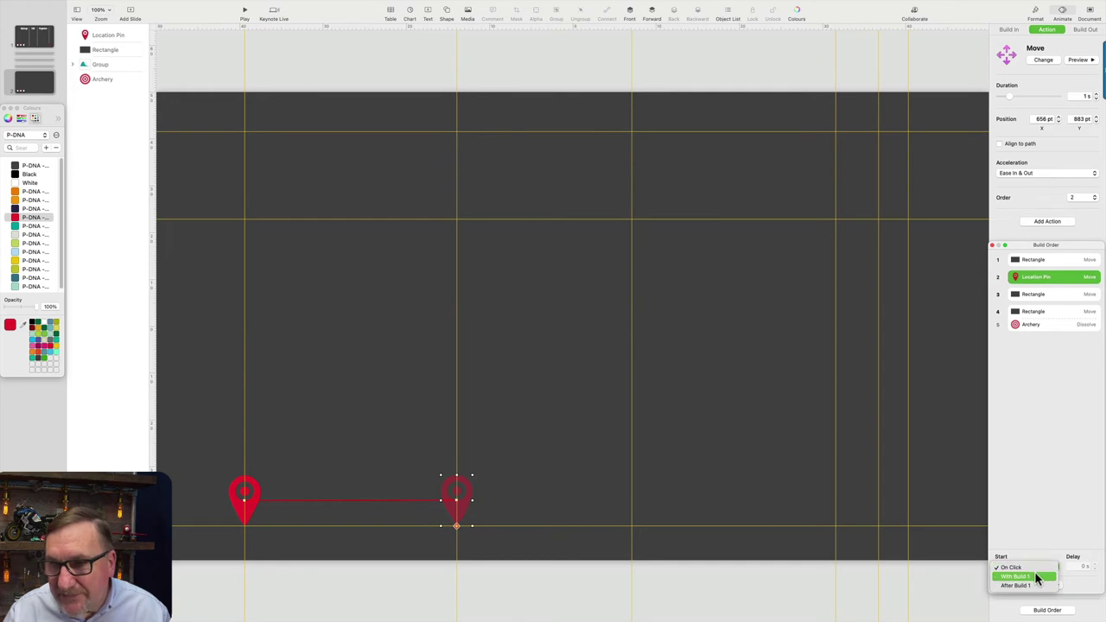
click(1033, 575)
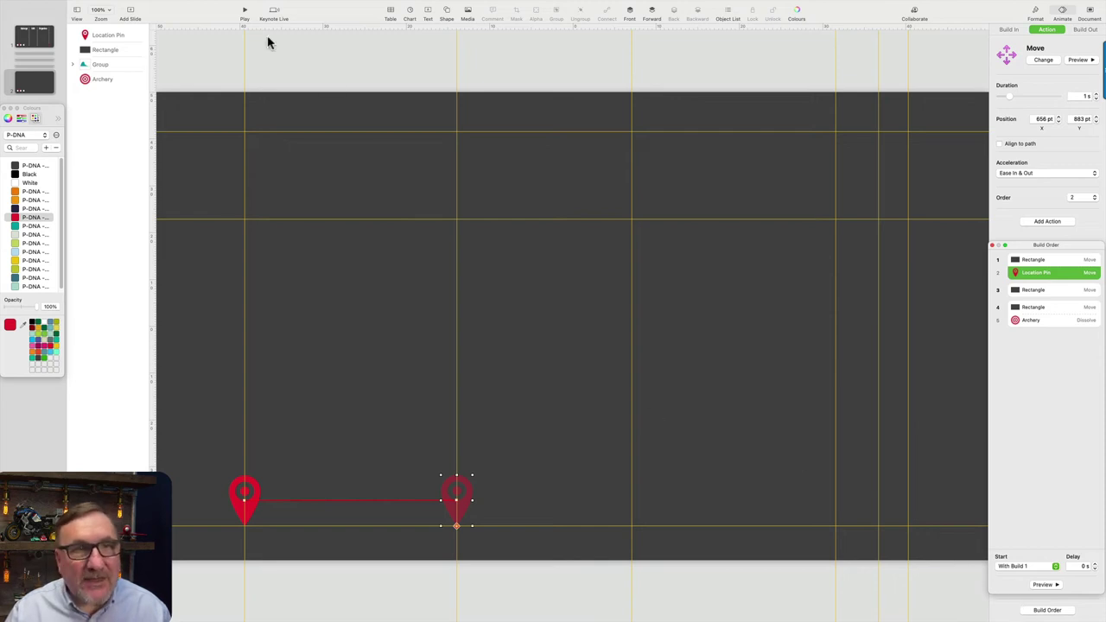
click(245, 12)
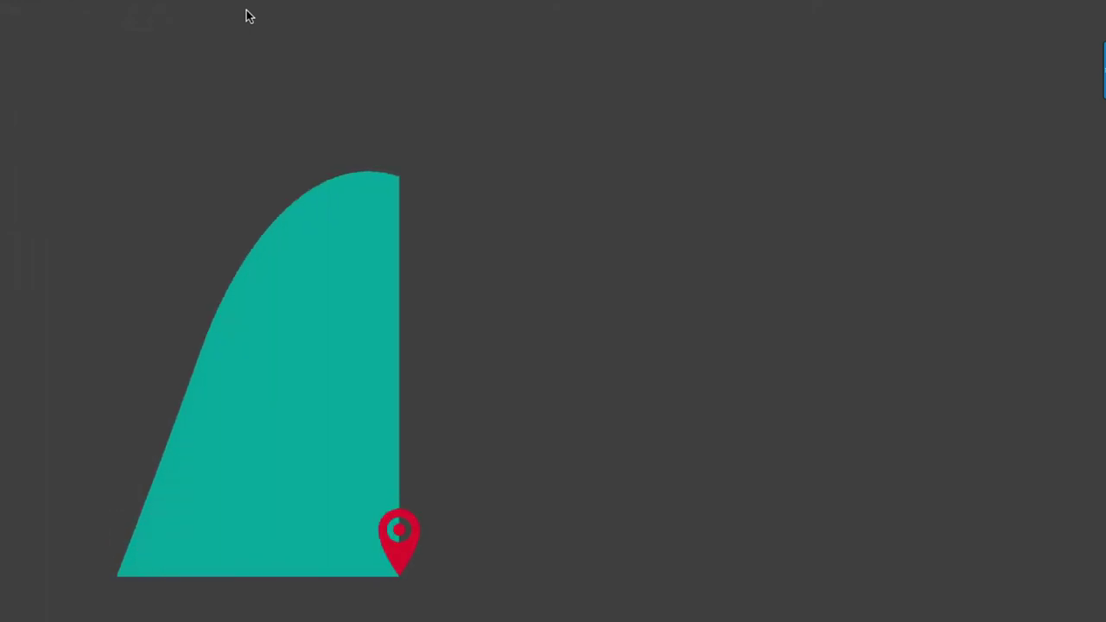
mouse_move(247, 15)
key(Escape)
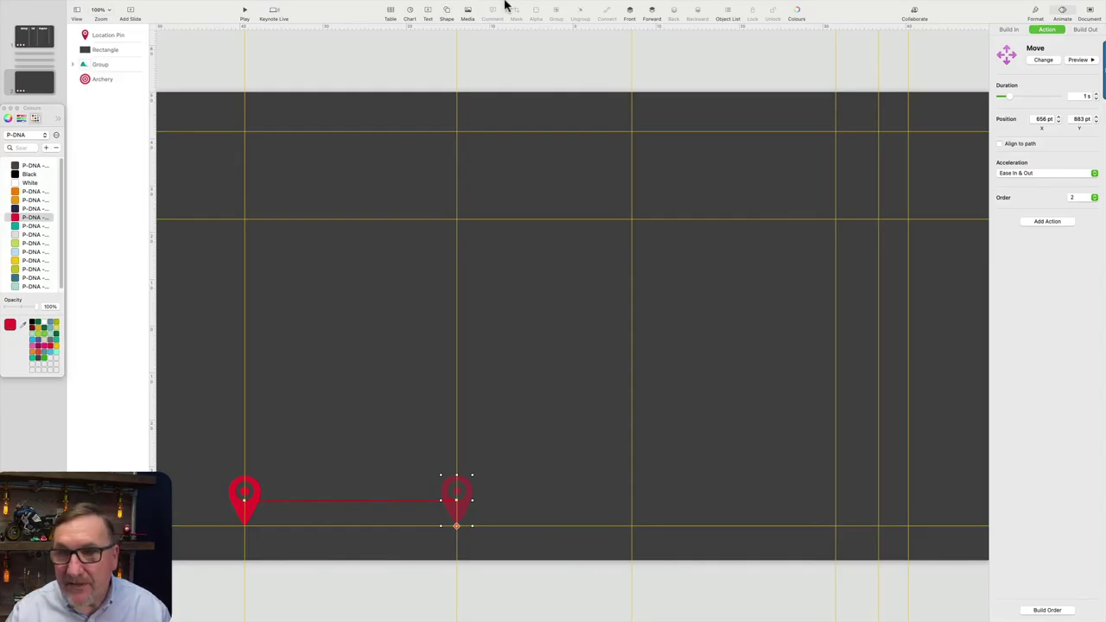
- Set the pin's Move duration to 1.5 s and play the slide to check its timing against the rectangle
click(1096, 96)
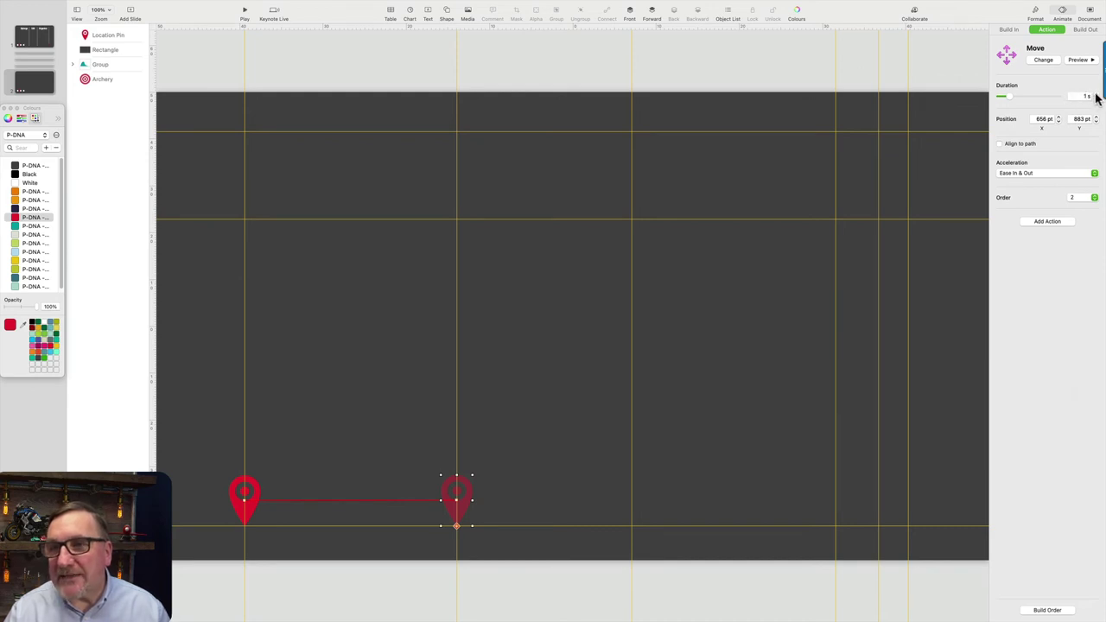
click(1096, 96)
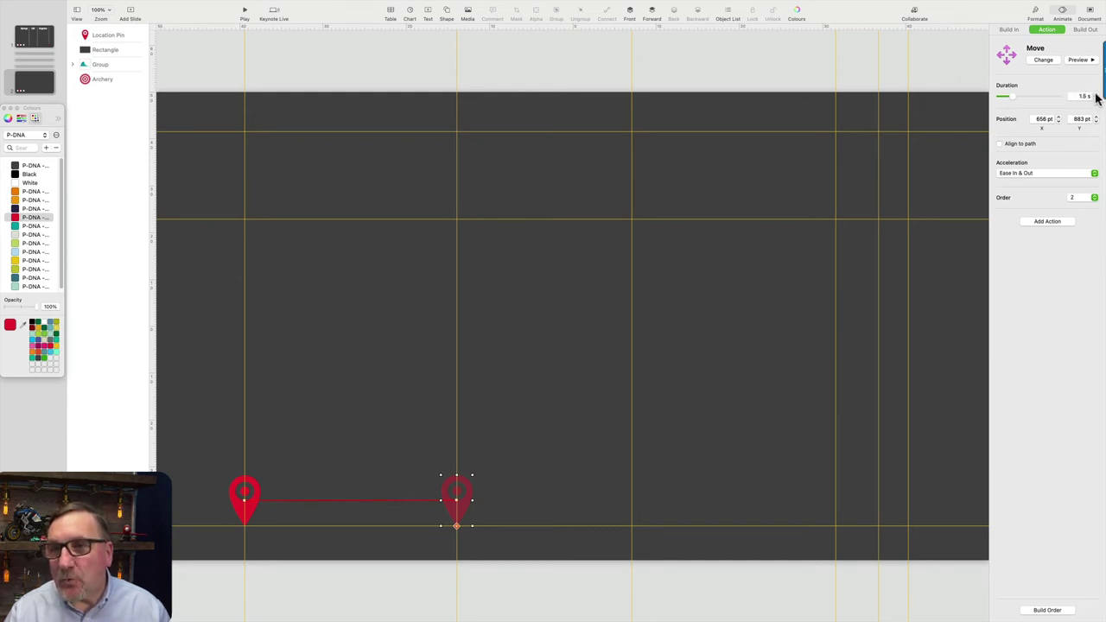
click(245, 14)
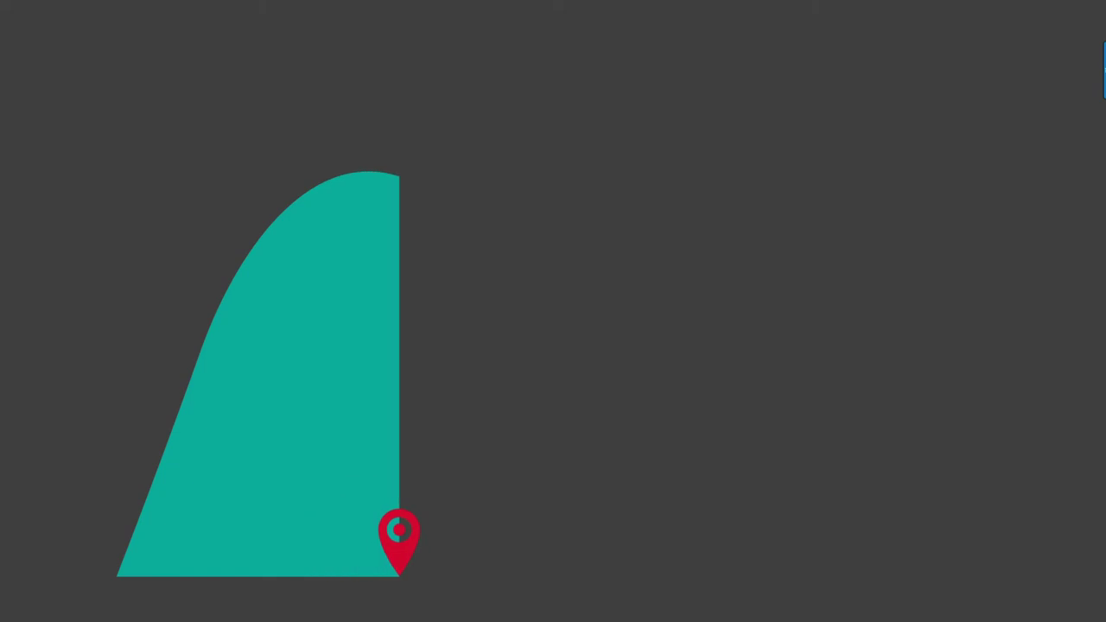
key(Escape)
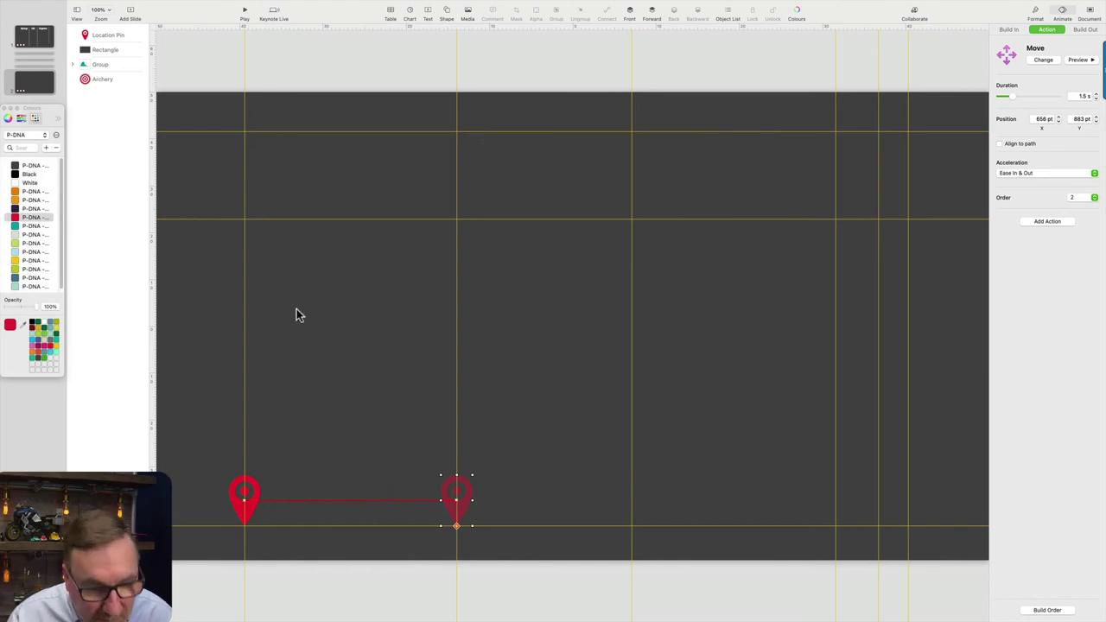
- Add a second Move action to the location pin ending on the third vertical guide, at X 1062 pt and Y 883 pt
shift+click(250, 516)
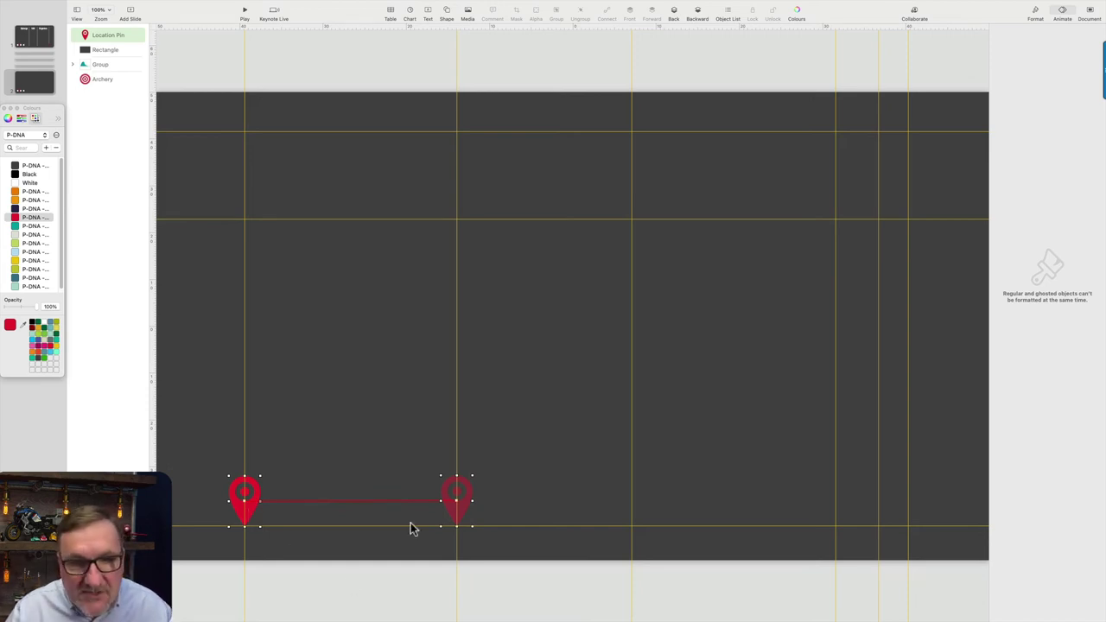
click(399, 467)
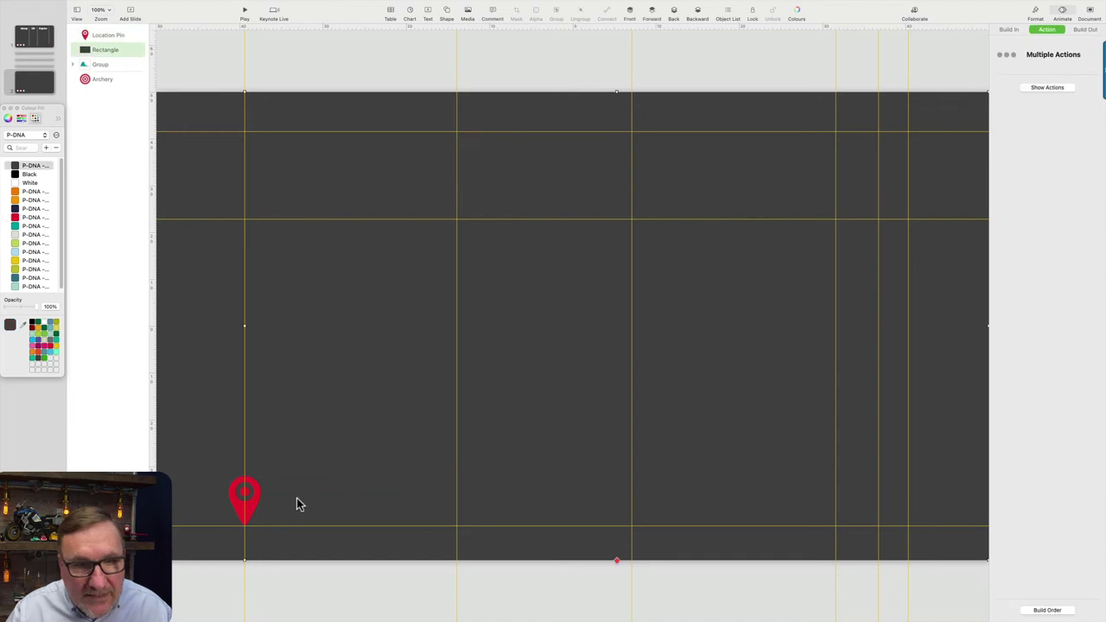
click(249, 515)
click(246, 526)
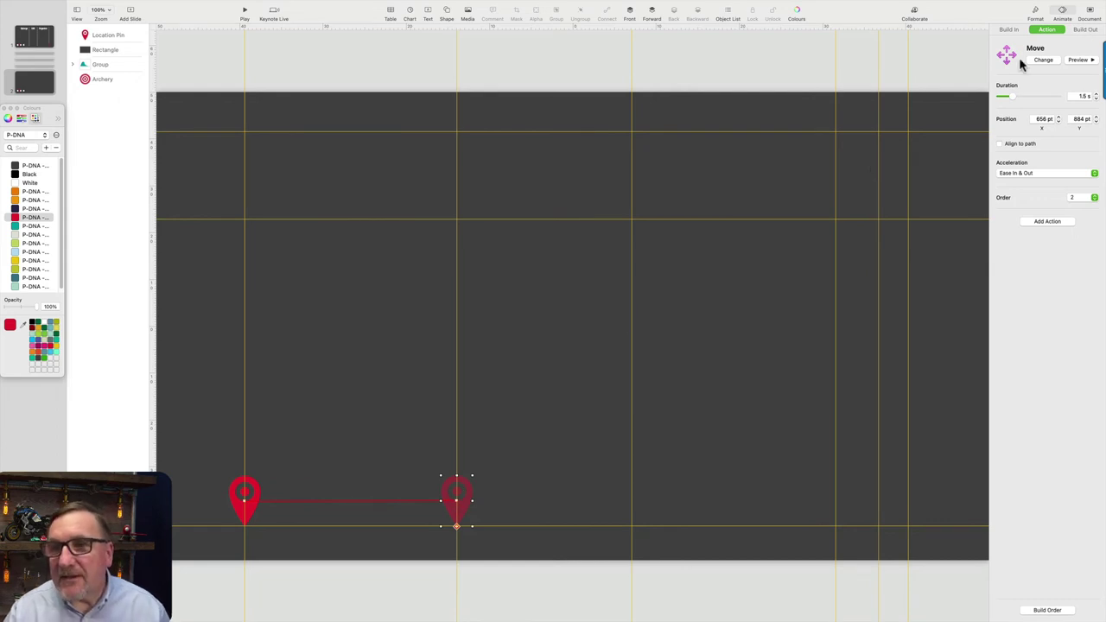
click(1046, 222)
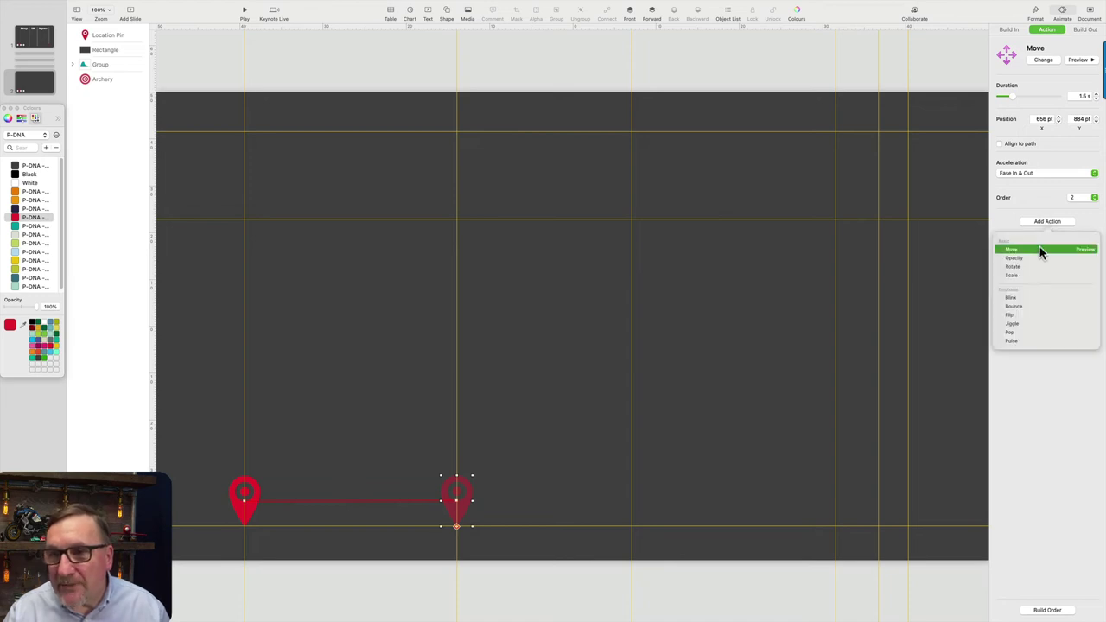
click(1041, 249)
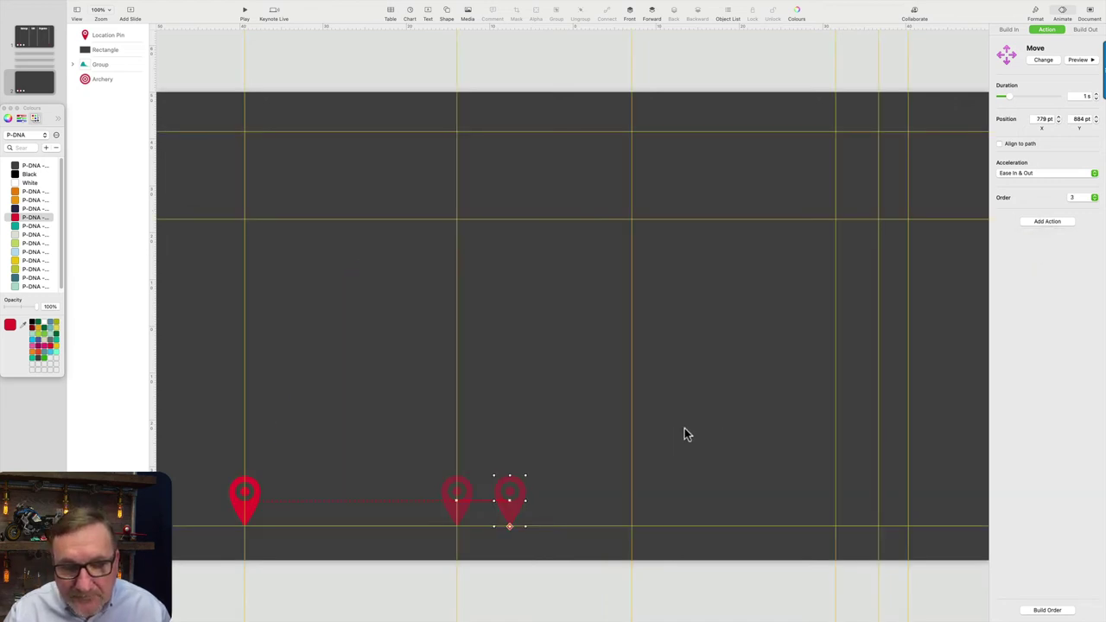
drag(514, 517, 637, 512)
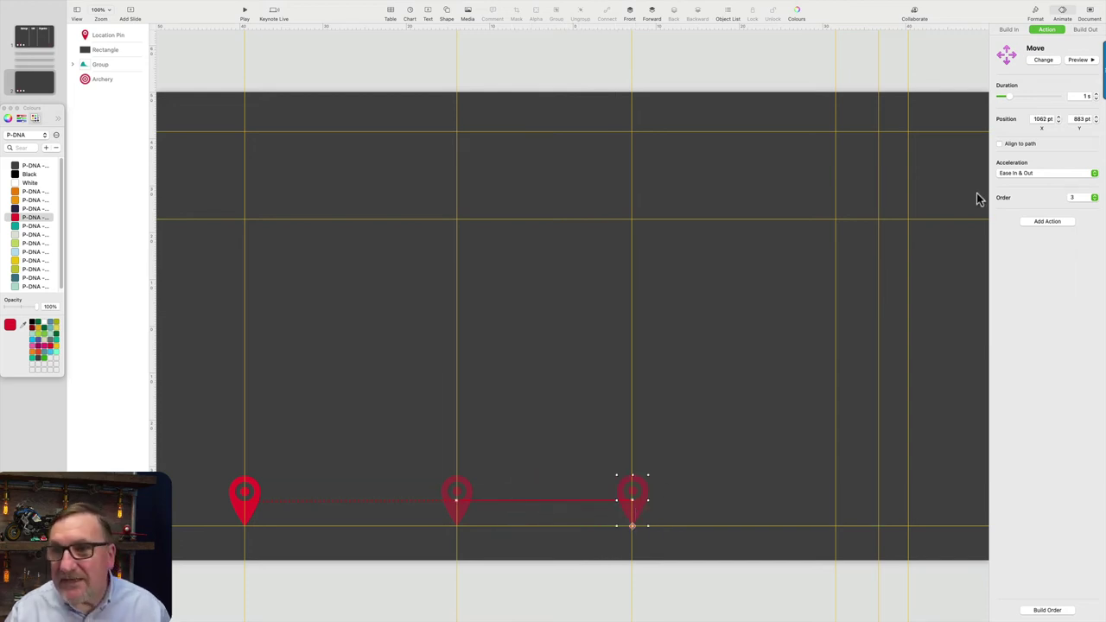
- Add a third Move action to the pin ending on the last vertical guide, at X 1697 pt and Y 883 pt
click(1034, 222)
click(1032, 251)
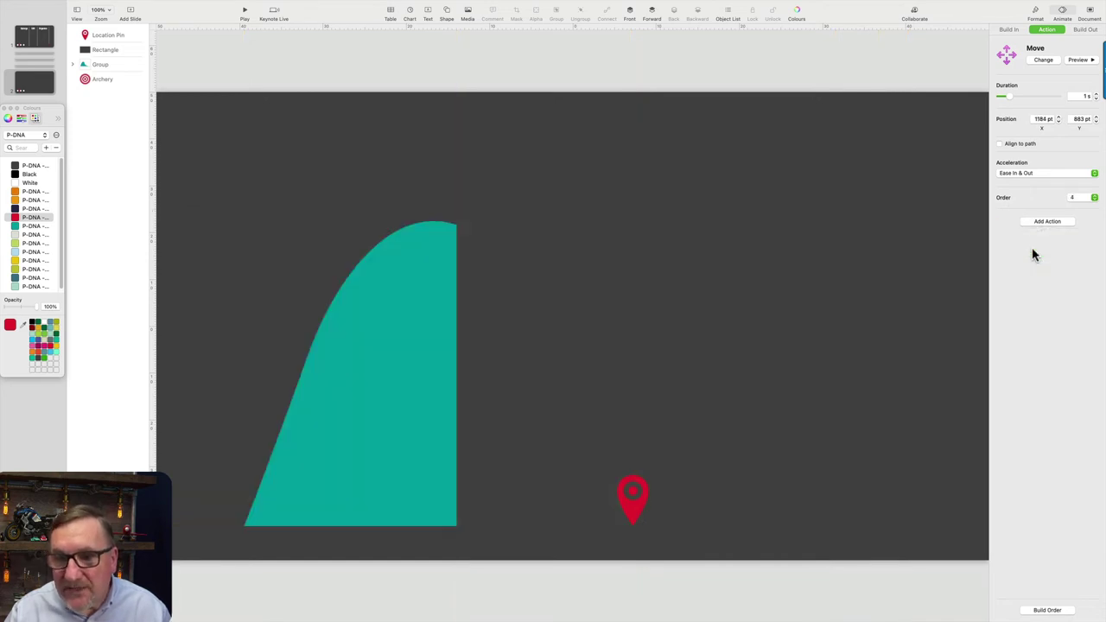
drag(686, 511, 911, 506)
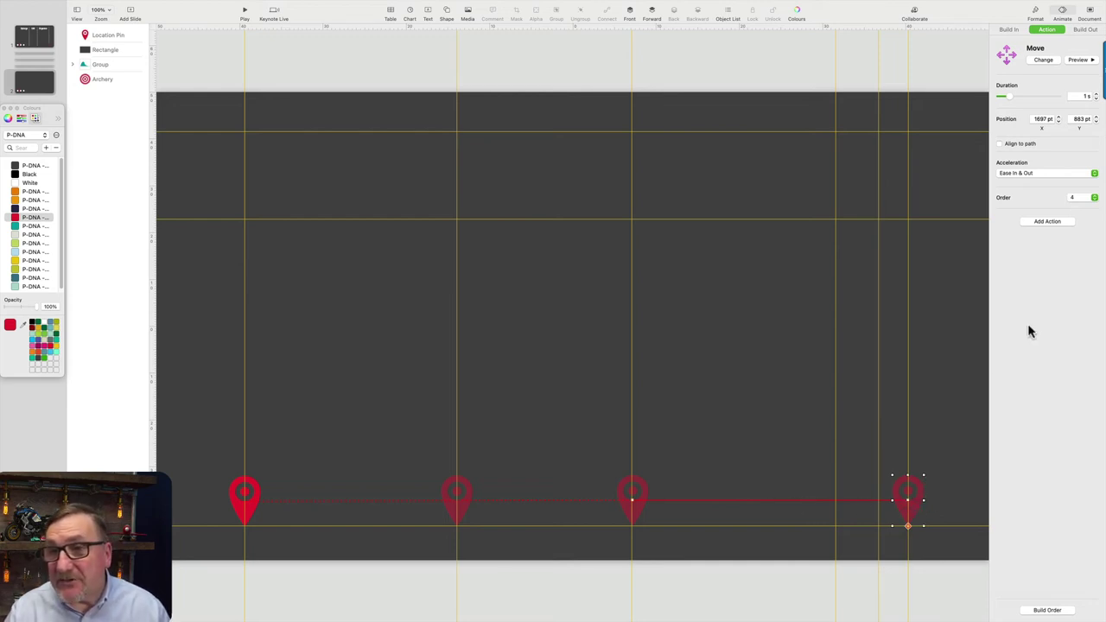
- Add an Opacity action at the pin's final position with 0% opacity and a duration of 1.5 s
click(1050, 223)
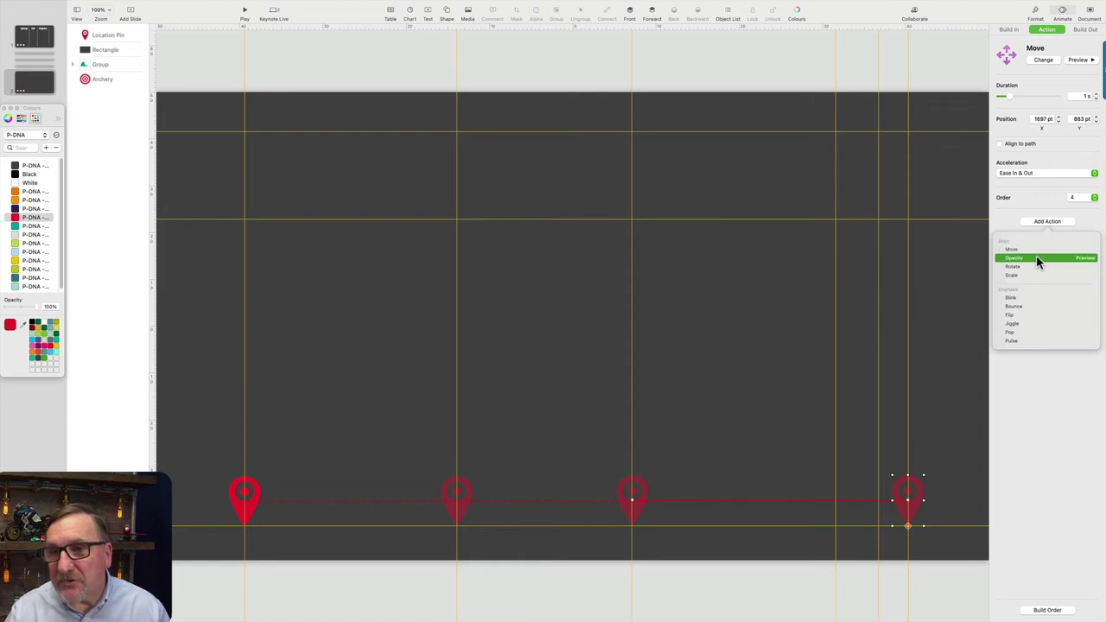
click(1037, 257)
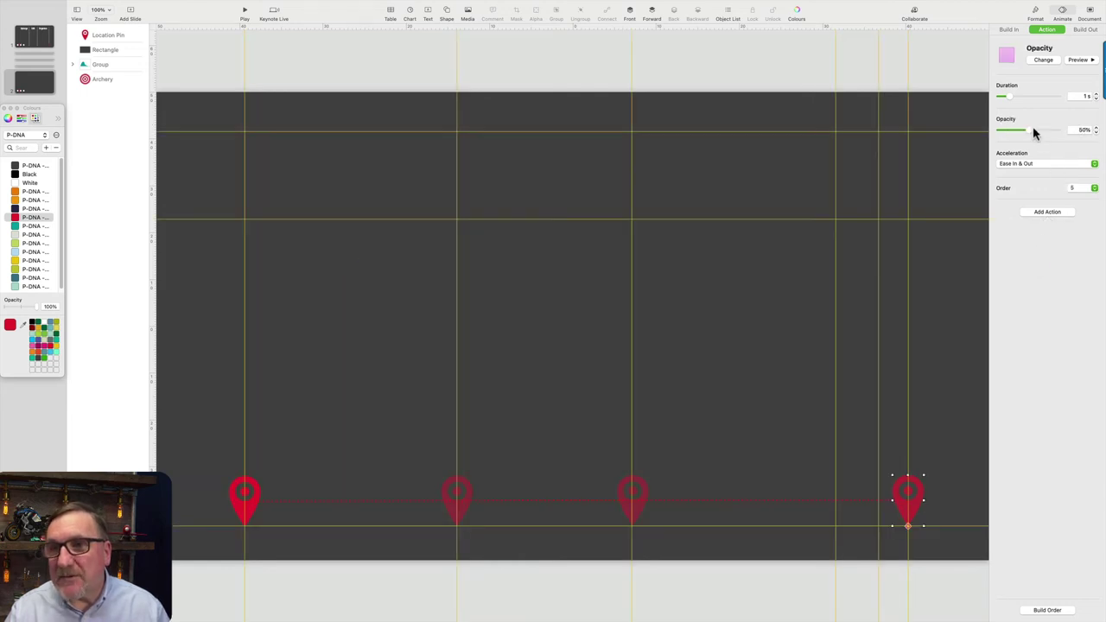
click(1096, 97)
drag(1027, 130, 997, 136)
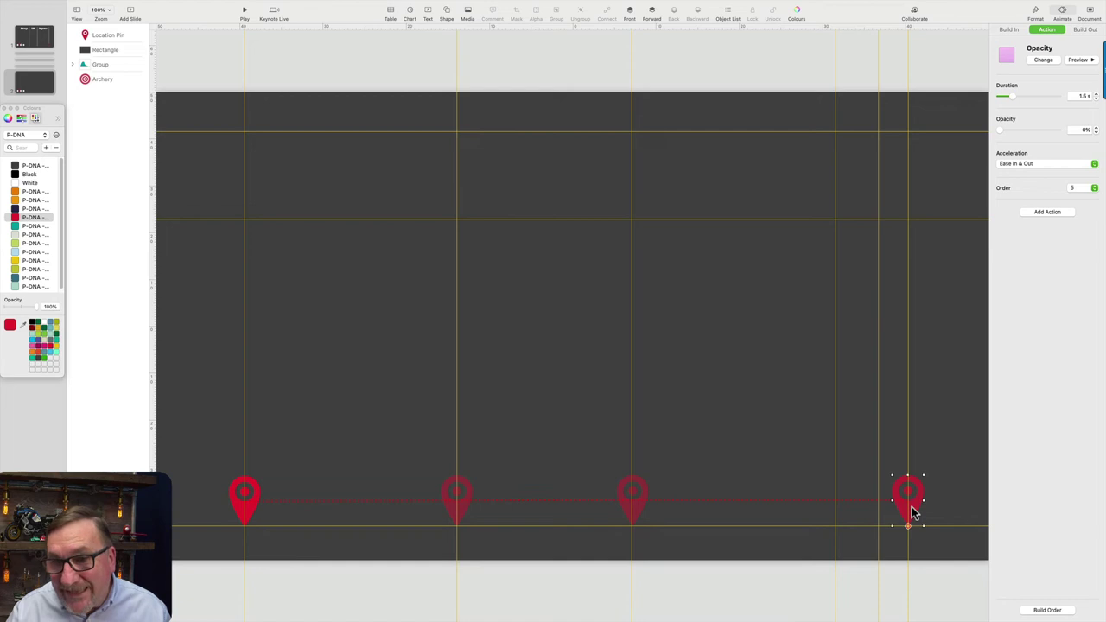
- Reorder the builds so the pin's third Move and its Opacity action come last, after the target's Dissolve
click(1060, 612)
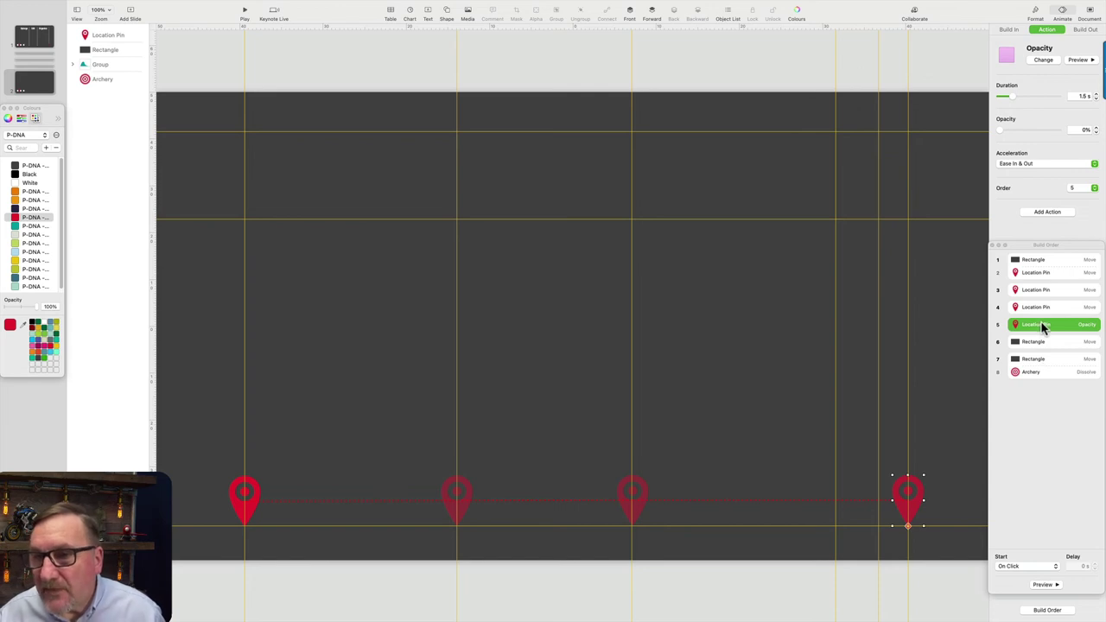
drag(1041, 324, 1037, 390)
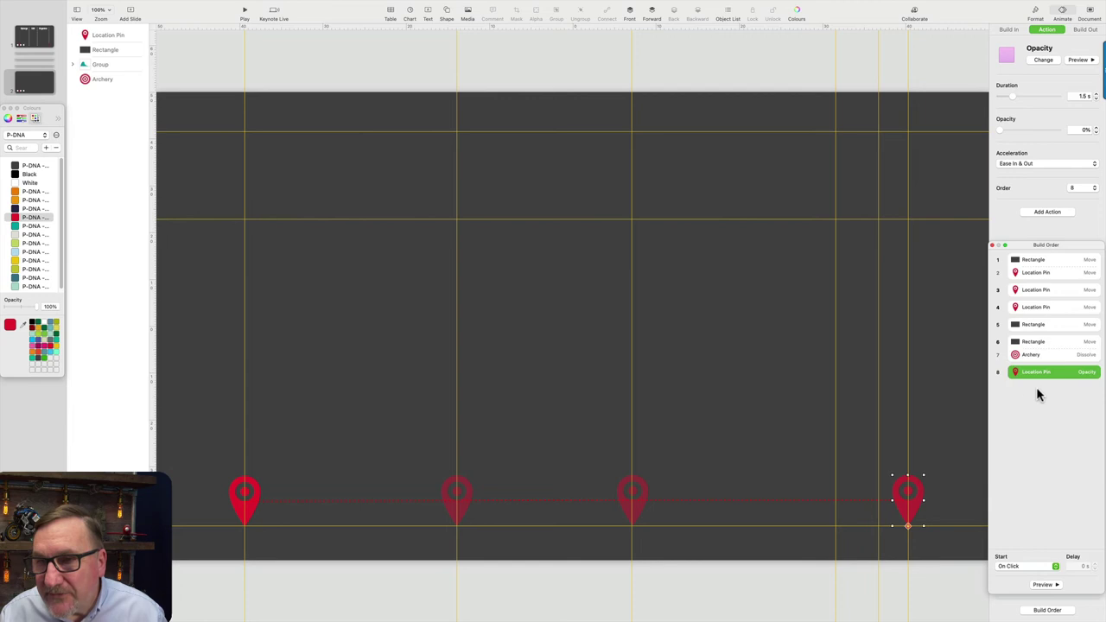
click(1046, 306)
drag(1046, 306, 1047, 363)
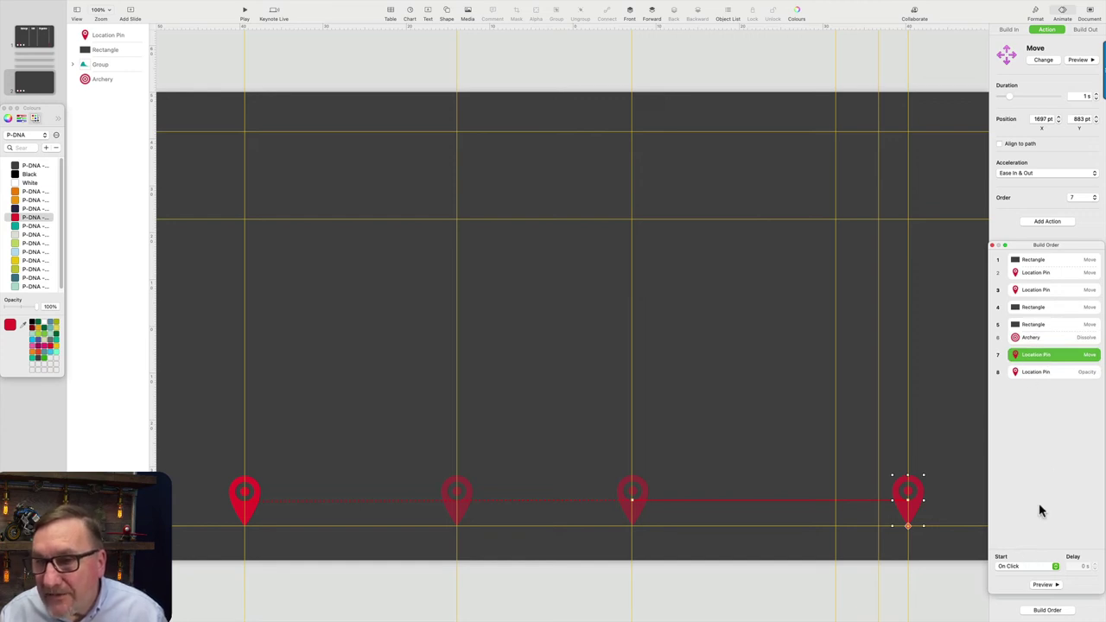
- Set the pin's third Move and its Opacity action to start With Build 5
click(1036, 566)
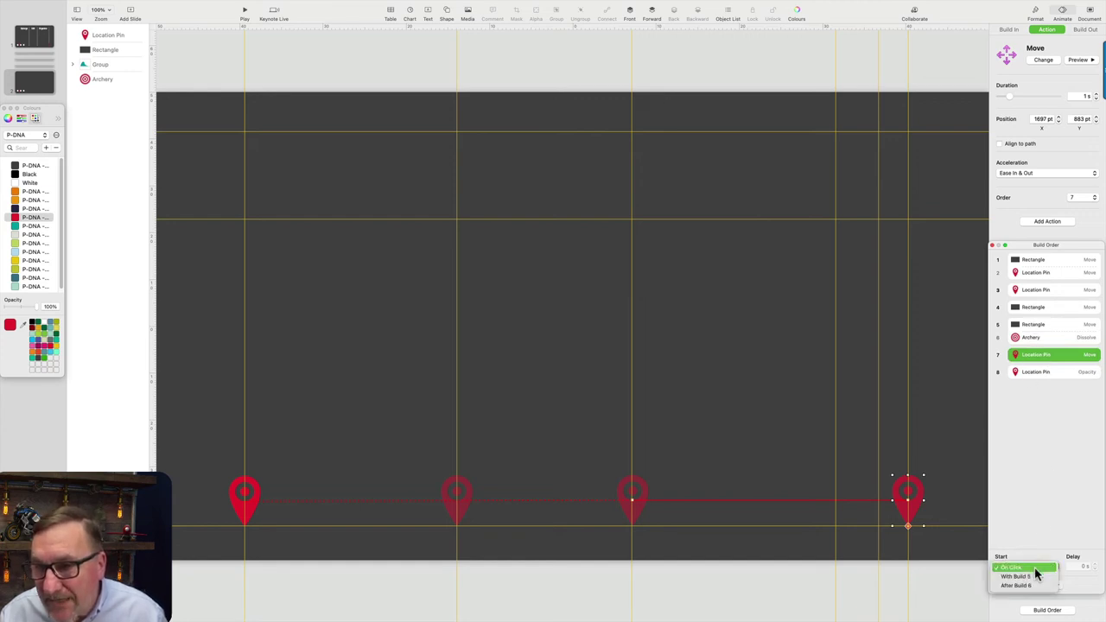
click(1035, 567)
click(1052, 371)
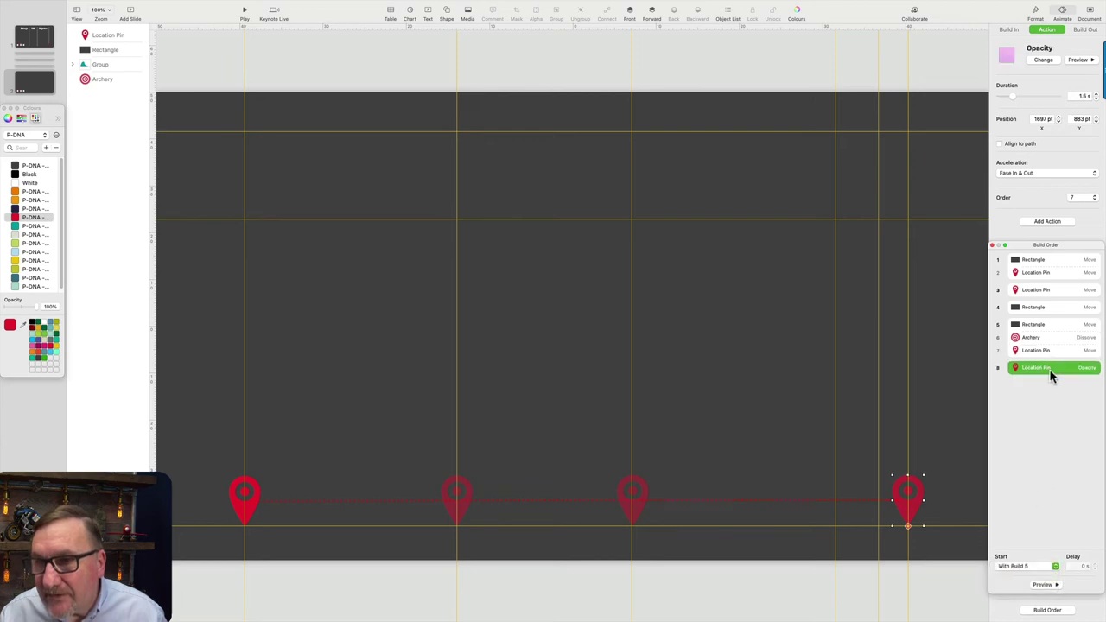
click(1022, 567)
click(1020, 578)
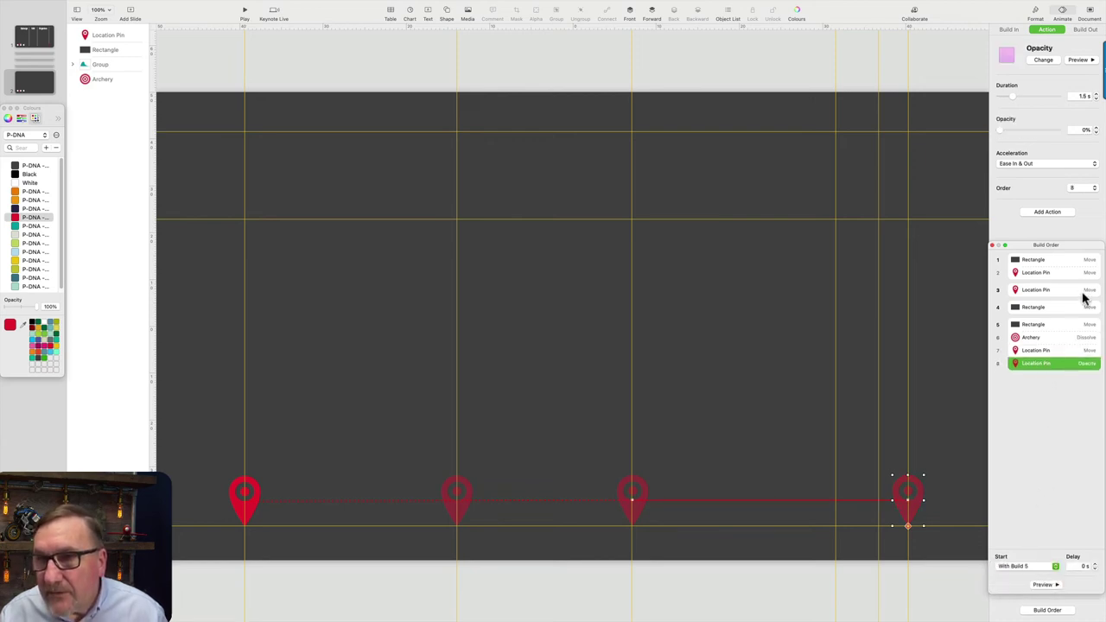
- Place the pin's second Move directly after the rectangle's second move, starting With Build 3, and play the slide through
drag(1052, 292, 1052, 317)
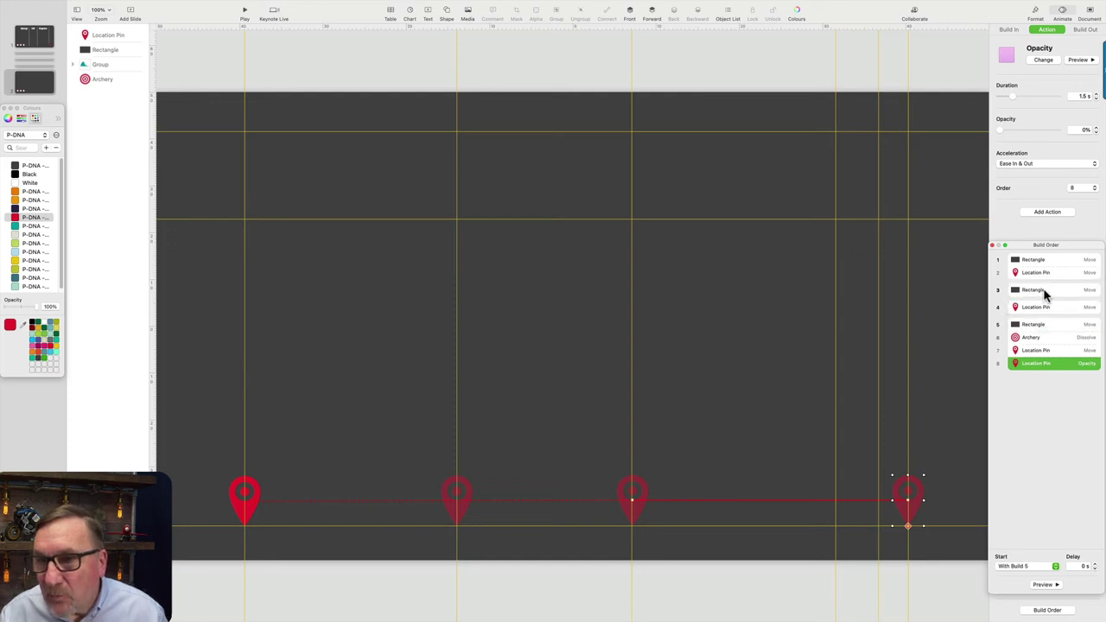
click(1031, 311)
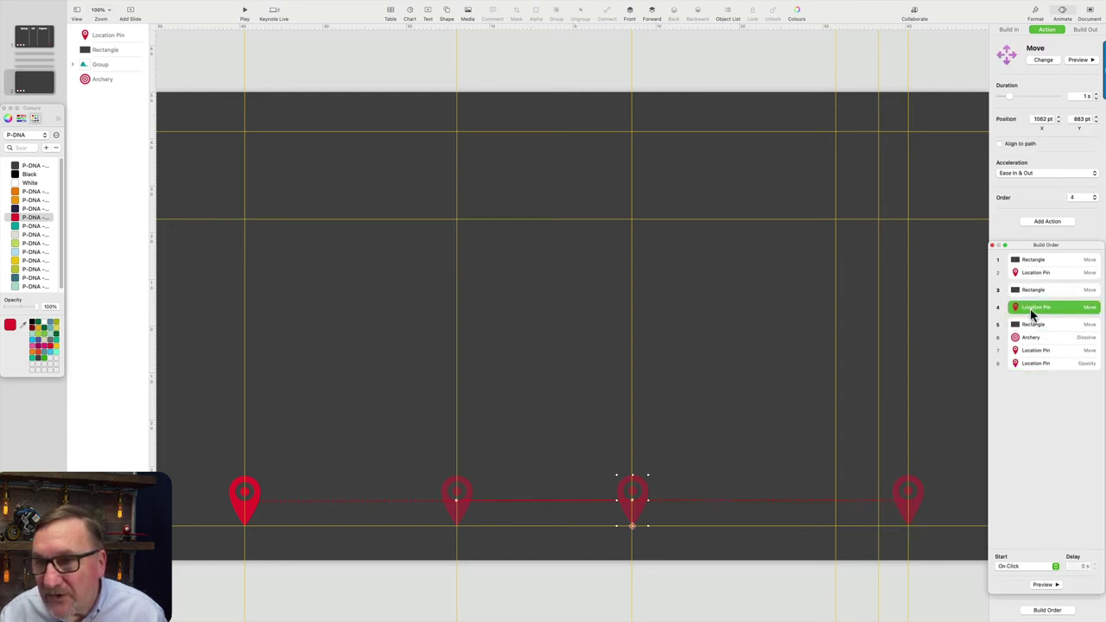
click(1032, 566)
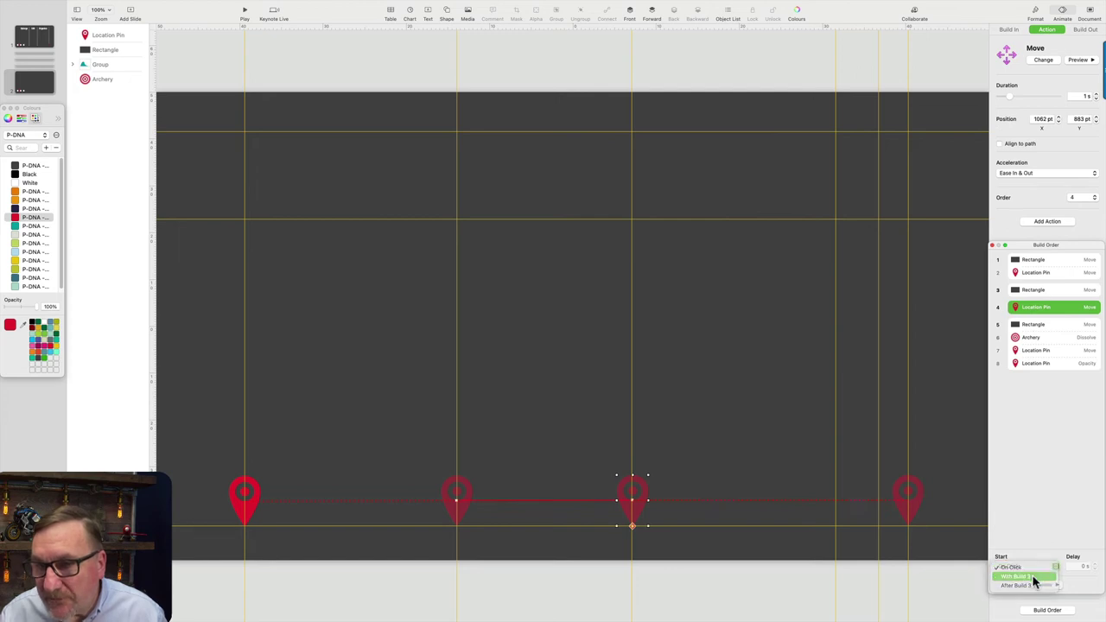
click(1034, 581)
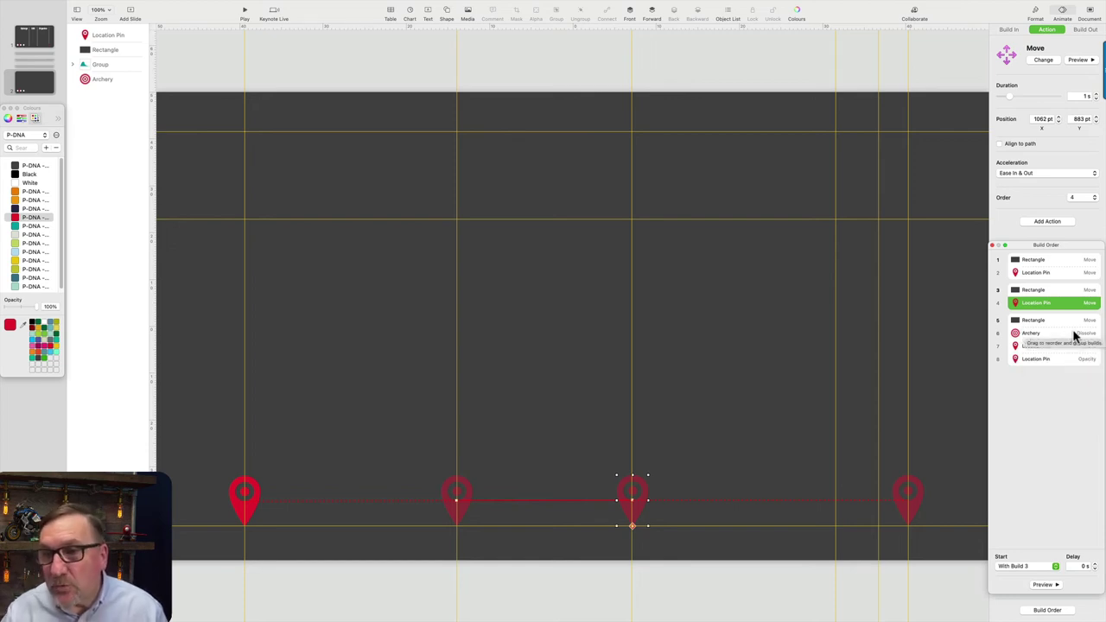
click(244, 15)
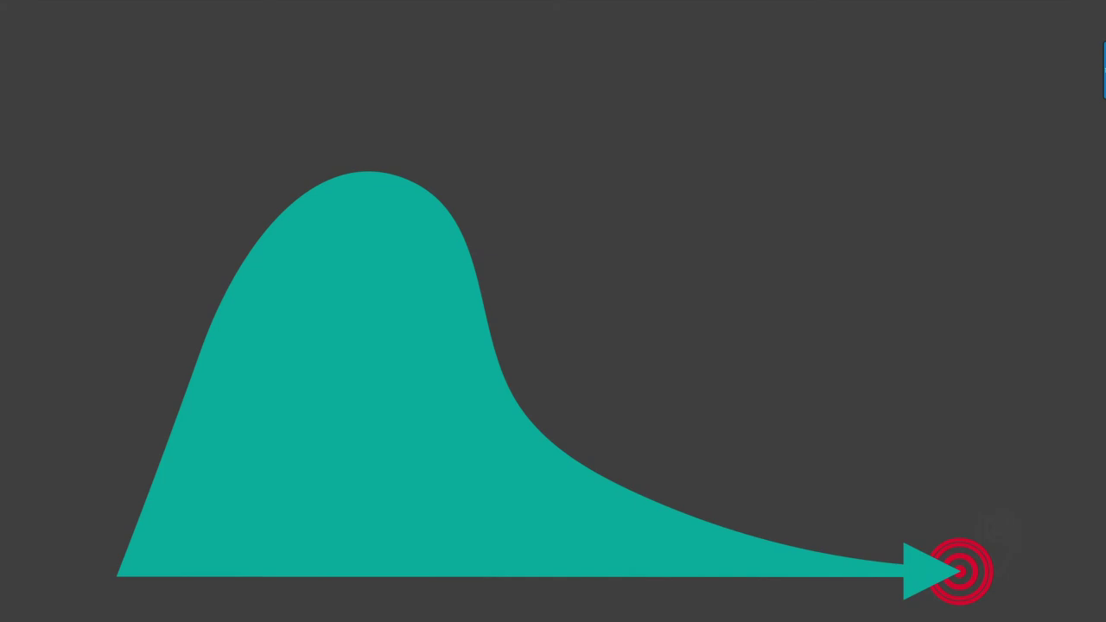
key(Escape)
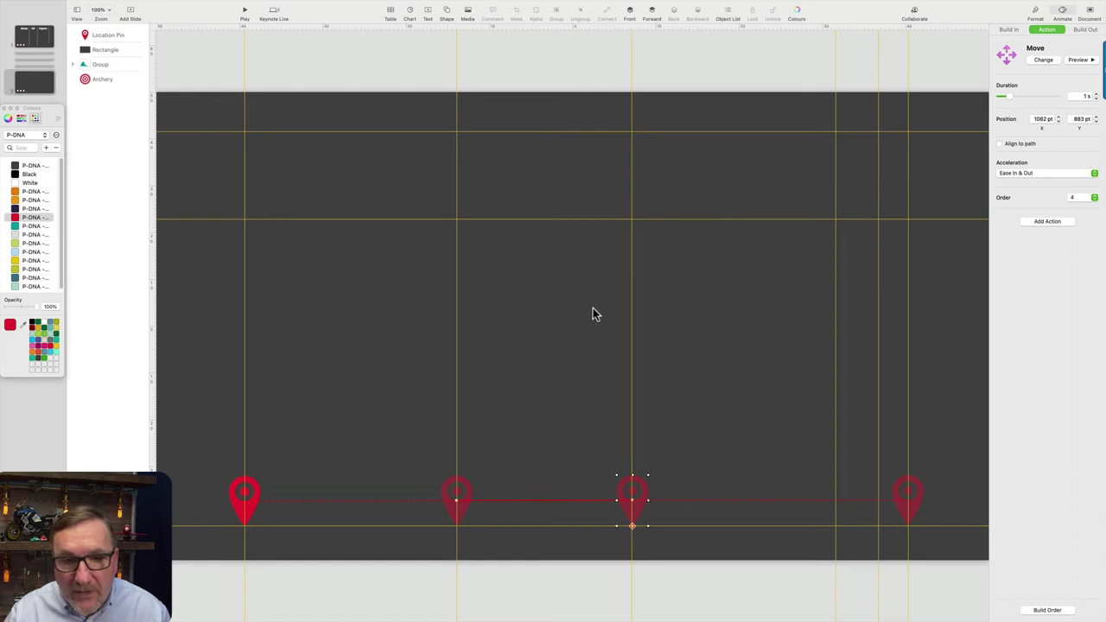
- Set the durations of the pin's second and third Move actions to 1.5 s
click(466, 487)
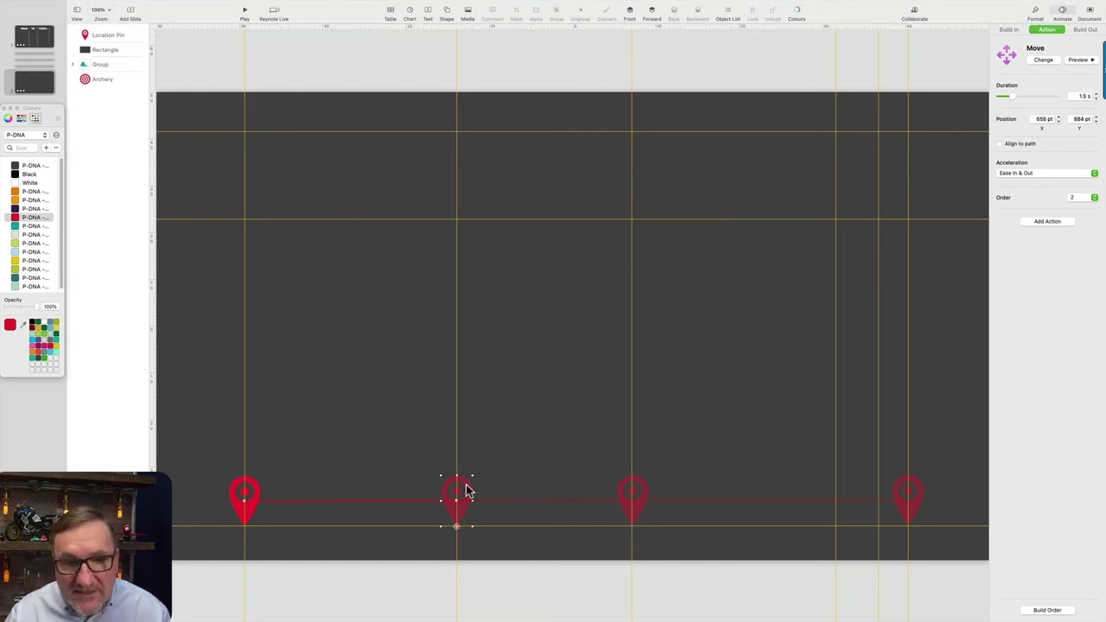
click(641, 489)
click(1095, 94)
click(1096, 94)
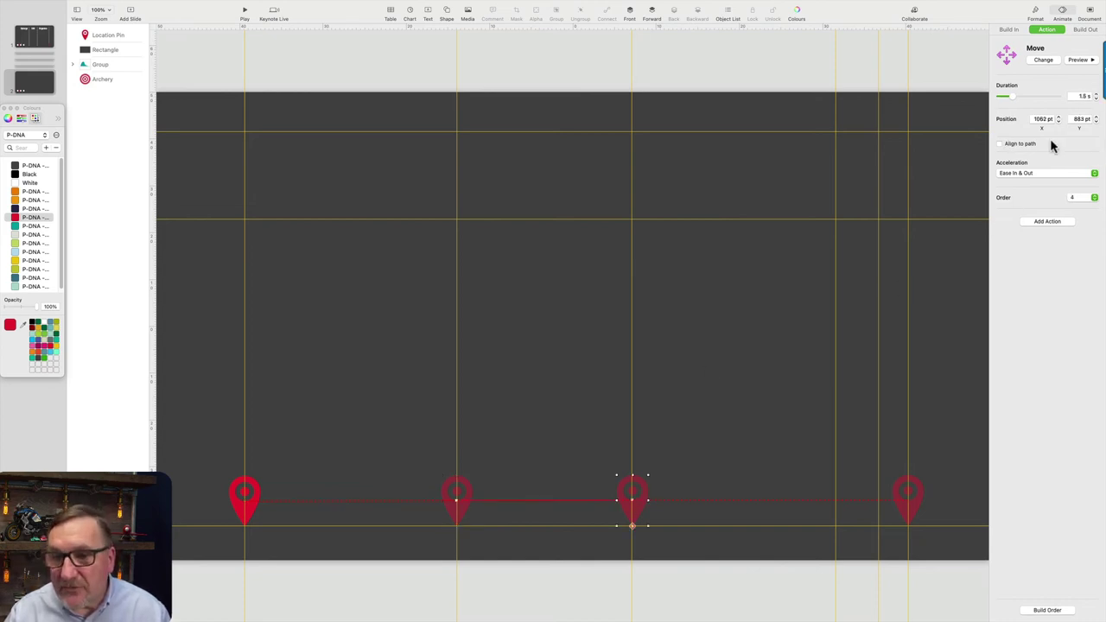
shift+click(915, 489)
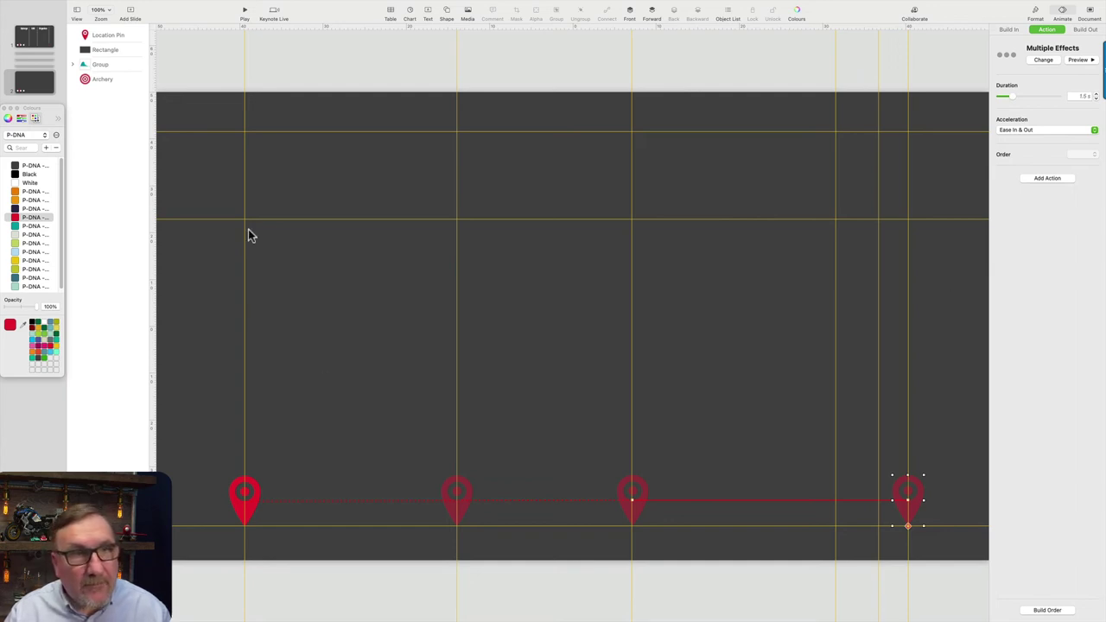
- Check the durations of the rectangle's three Move actions in the build order and play the slide to review the synchronised timing
click(97, 49)
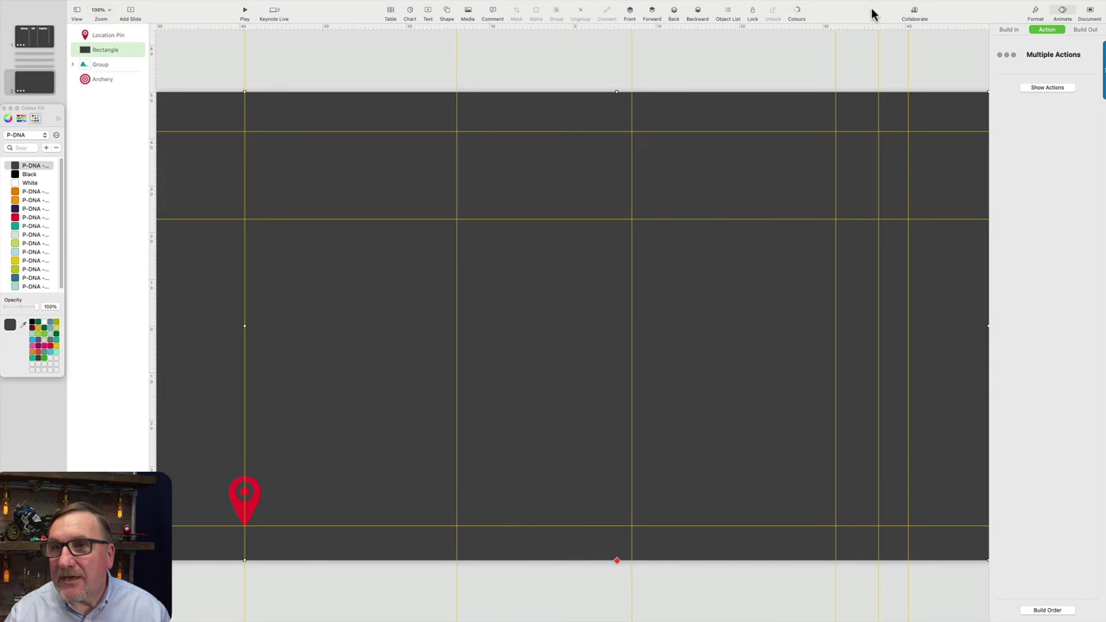
click(1030, 90)
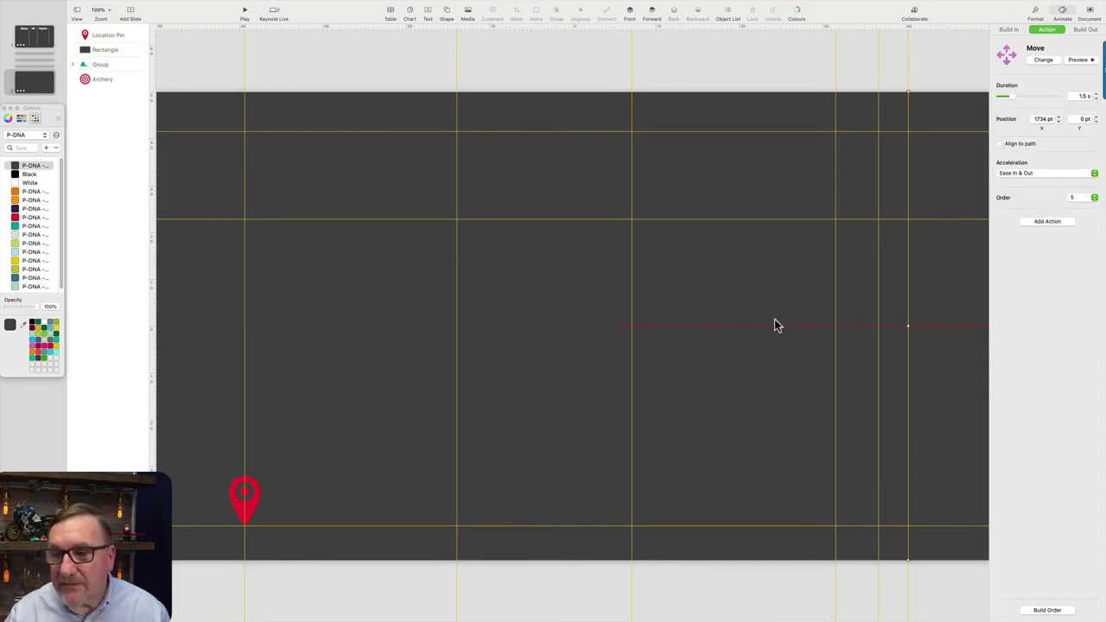
click(1047, 611)
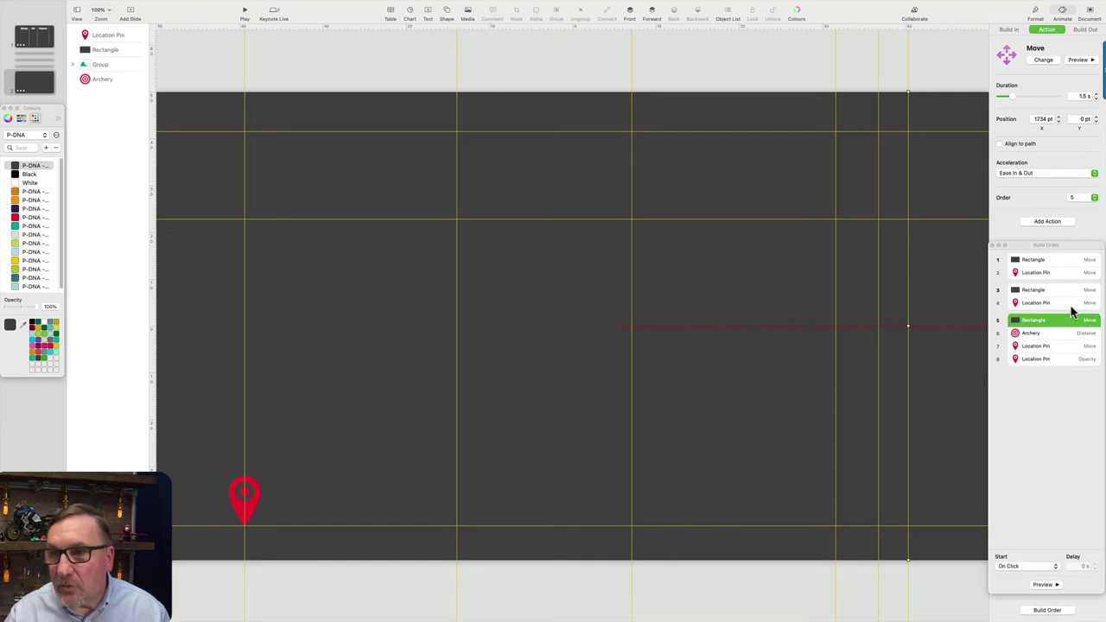
click(1035, 297)
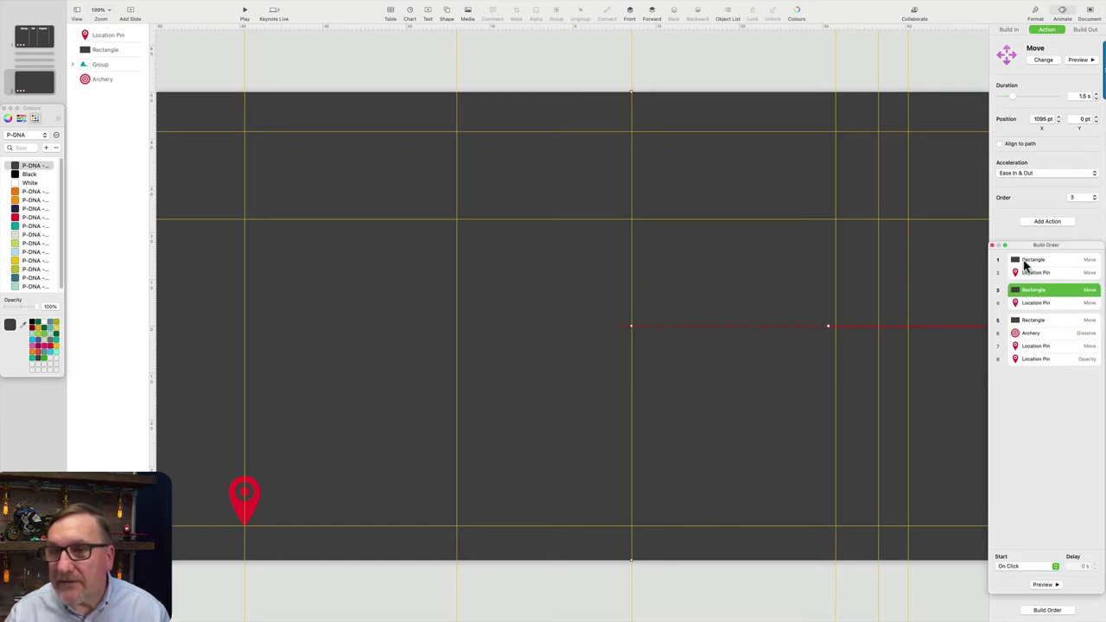
click(1026, 263)
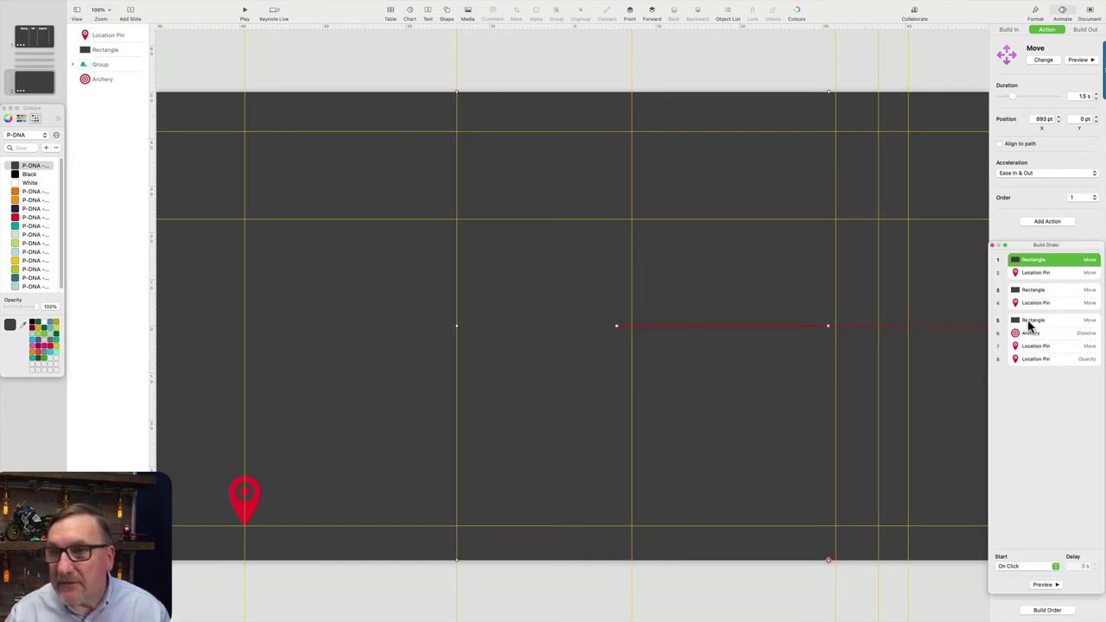
click(242, 29)
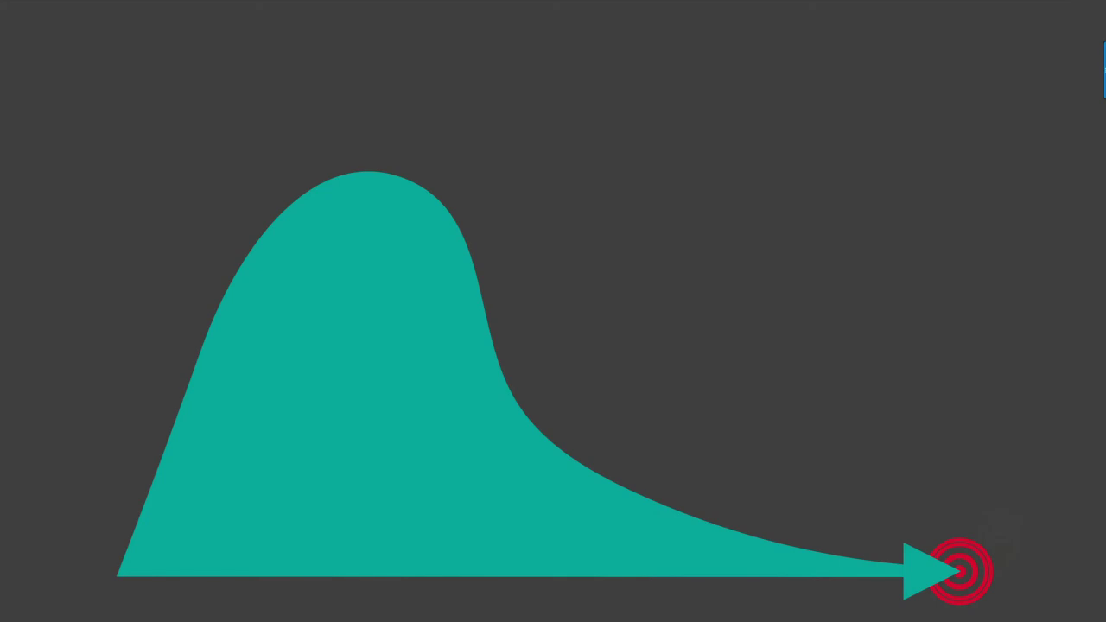
key(Escape)
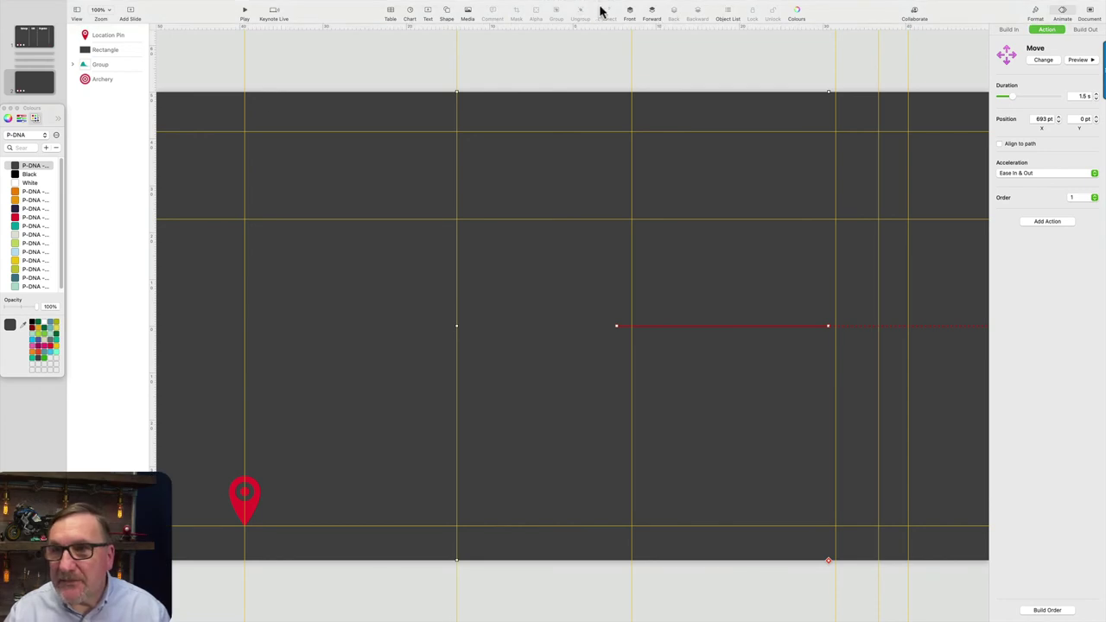
- Review the durations of the pin's, rectangle's and target's builds, going through the build order one entry at a time
click(247, 496)
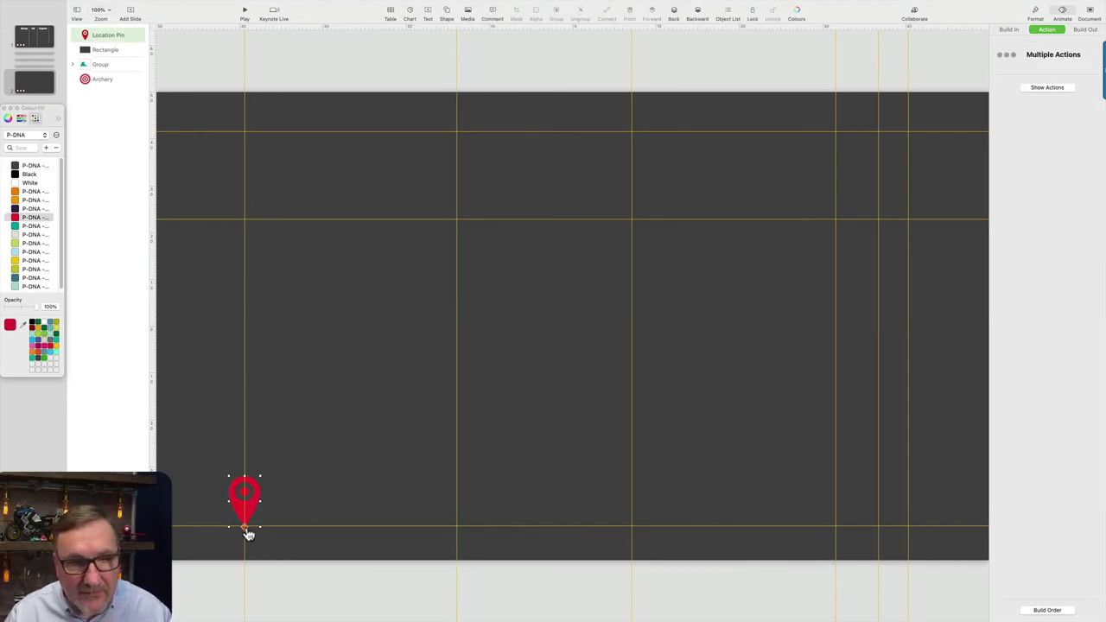
click(245, 526)
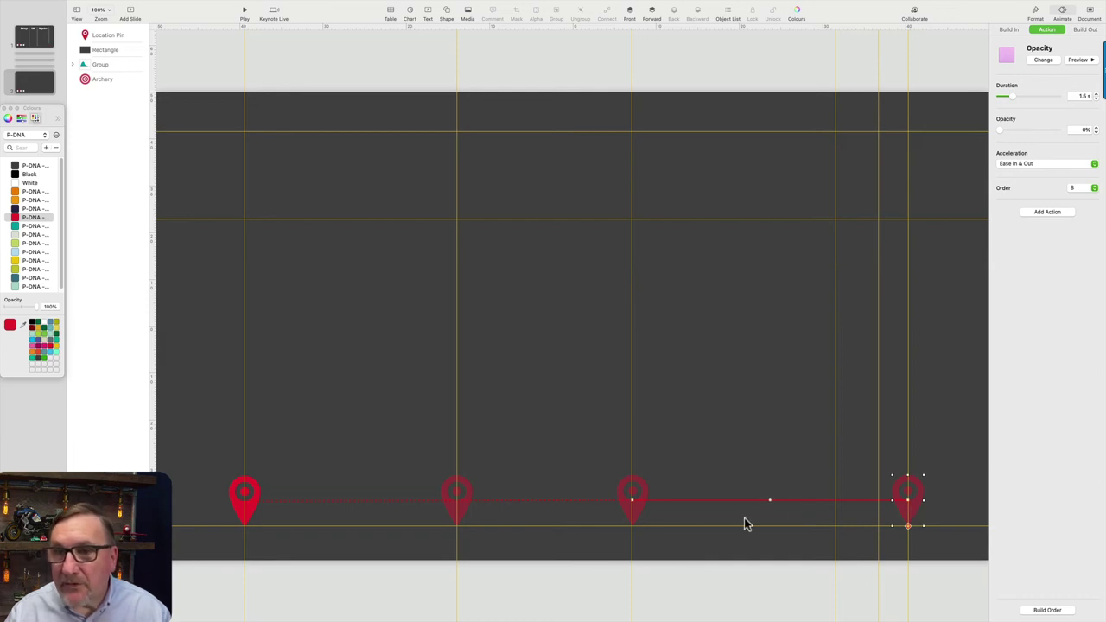
click(638, 514)
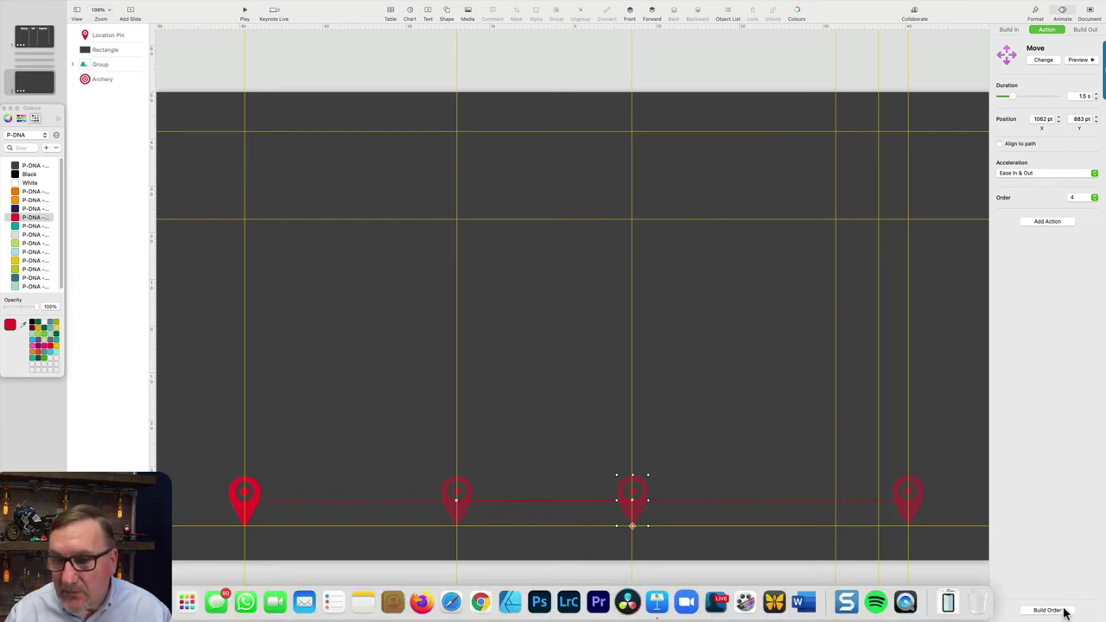
click(1062, 611)
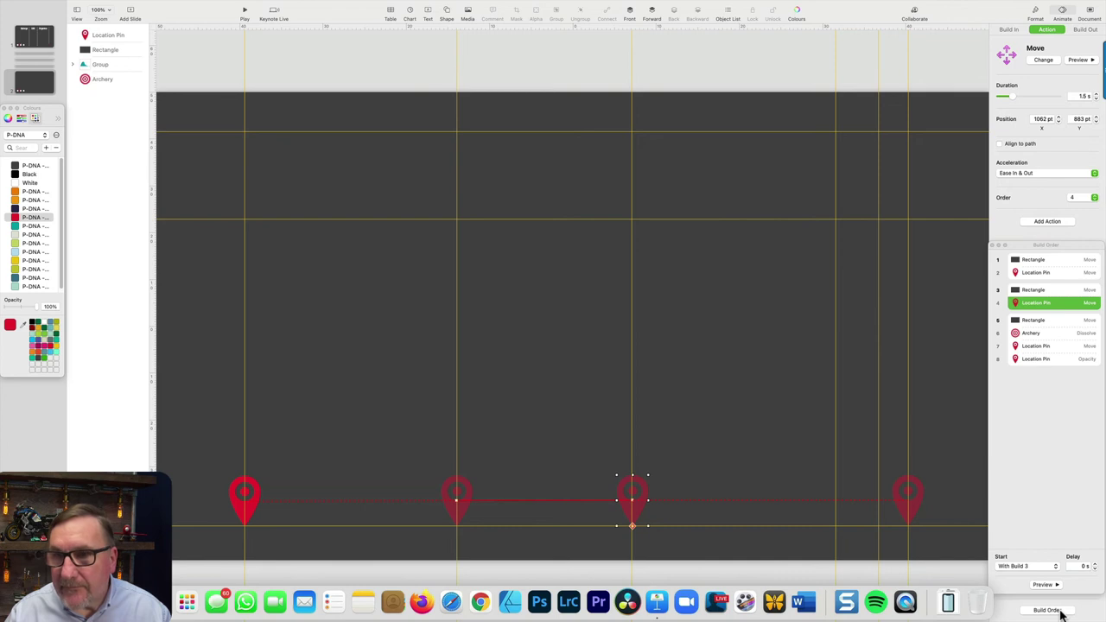
click(1061, 297)
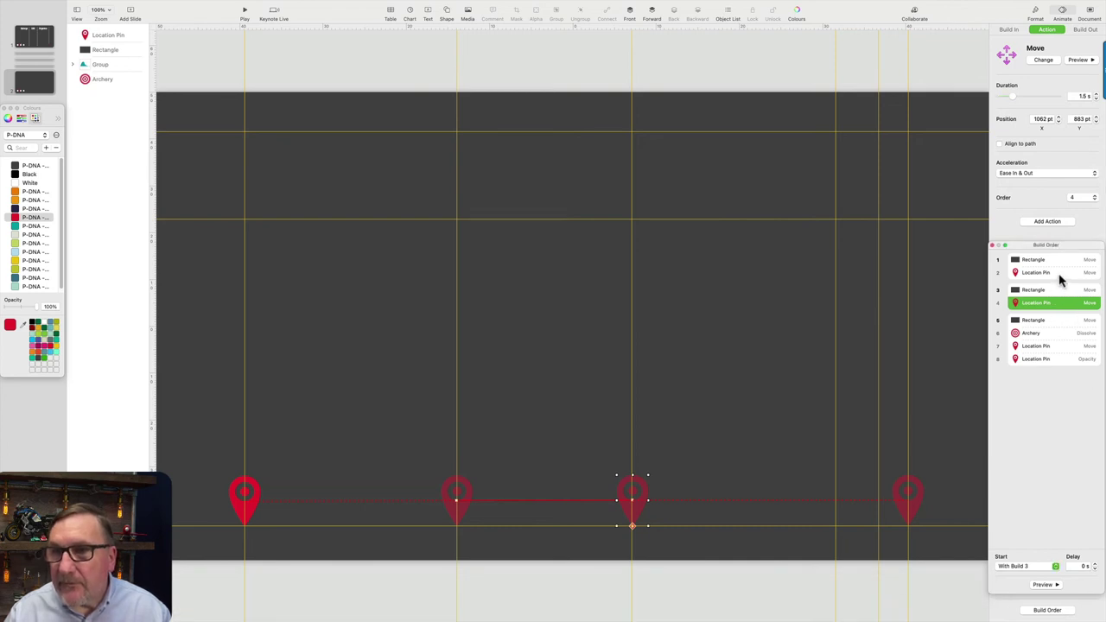
click(1059, 273)
click(1056, 291)
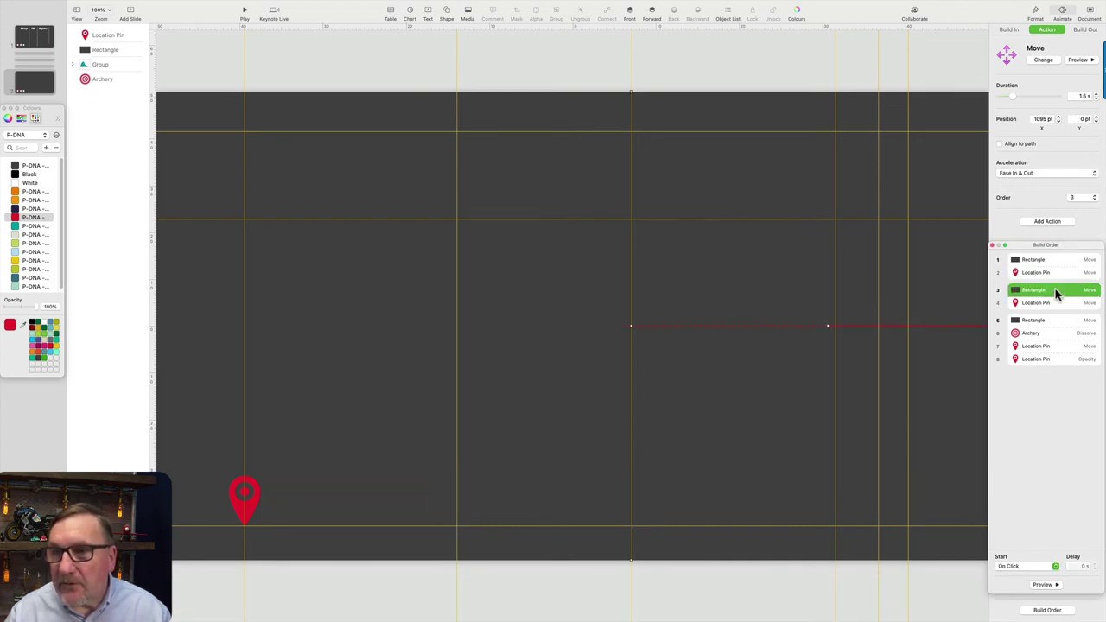
click(1056, 303)
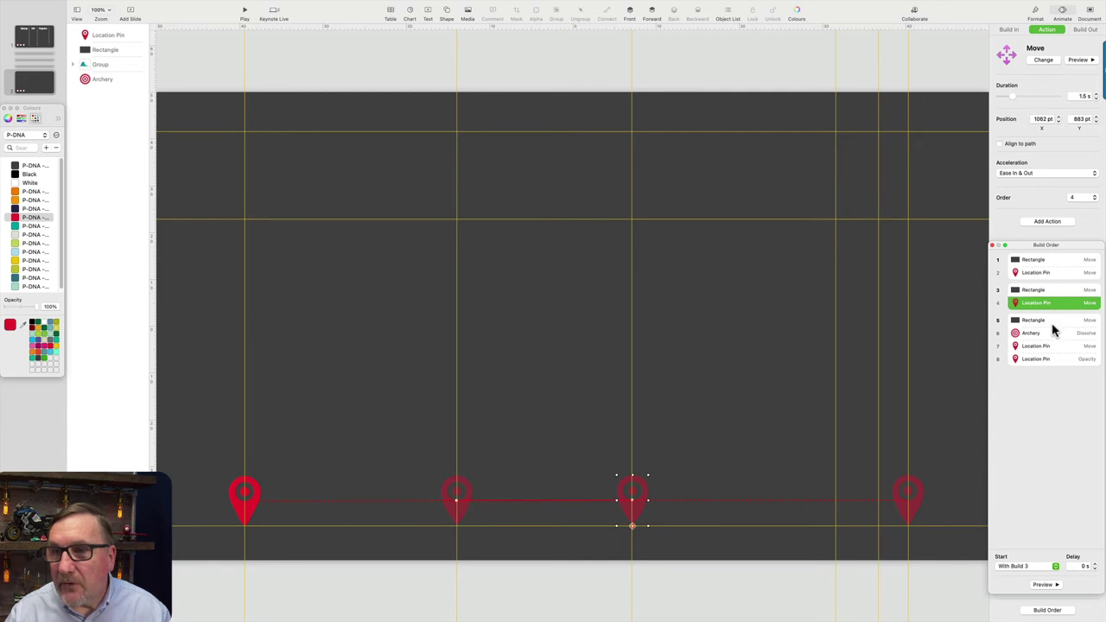
click(1052, 322)
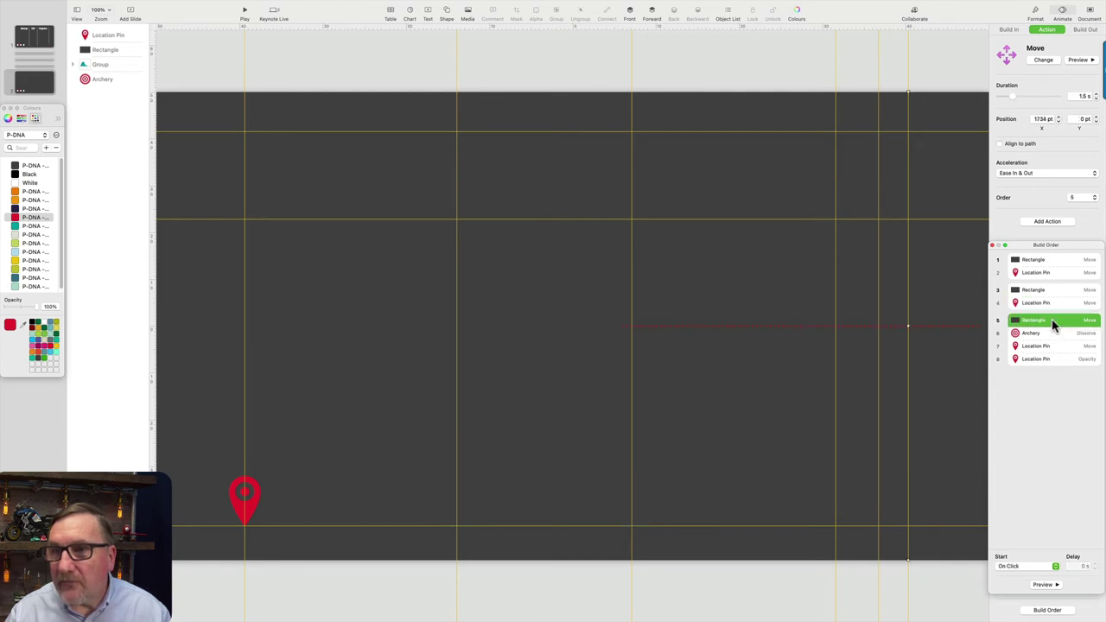
click(1051, 334)
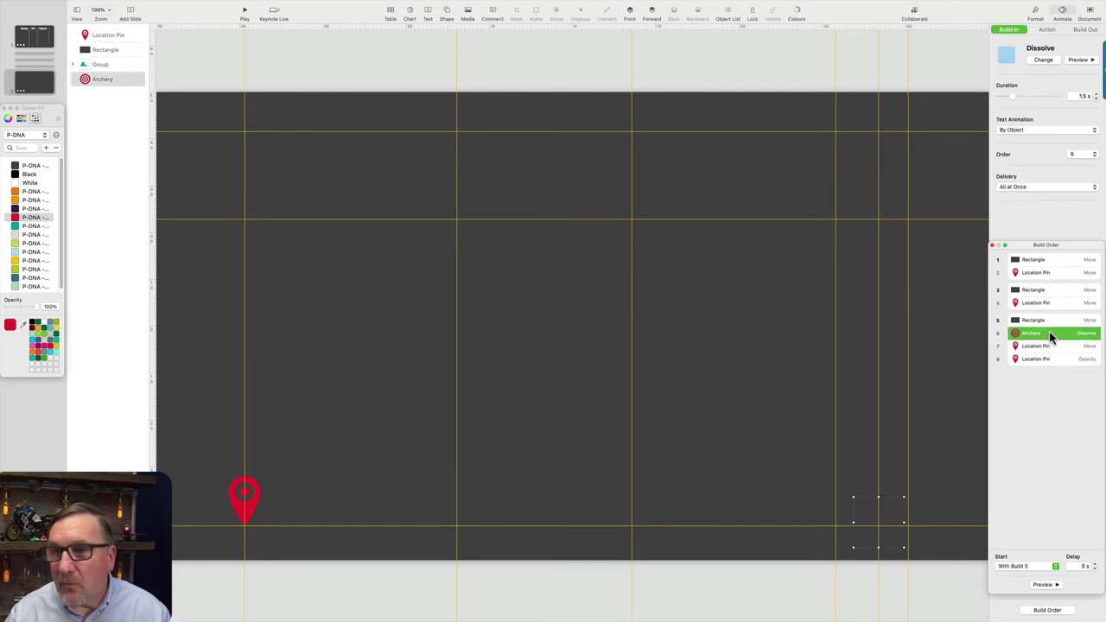
- Set the duration of the pin's third Move to 1.5 s and play the slide through
click(1050, 347)
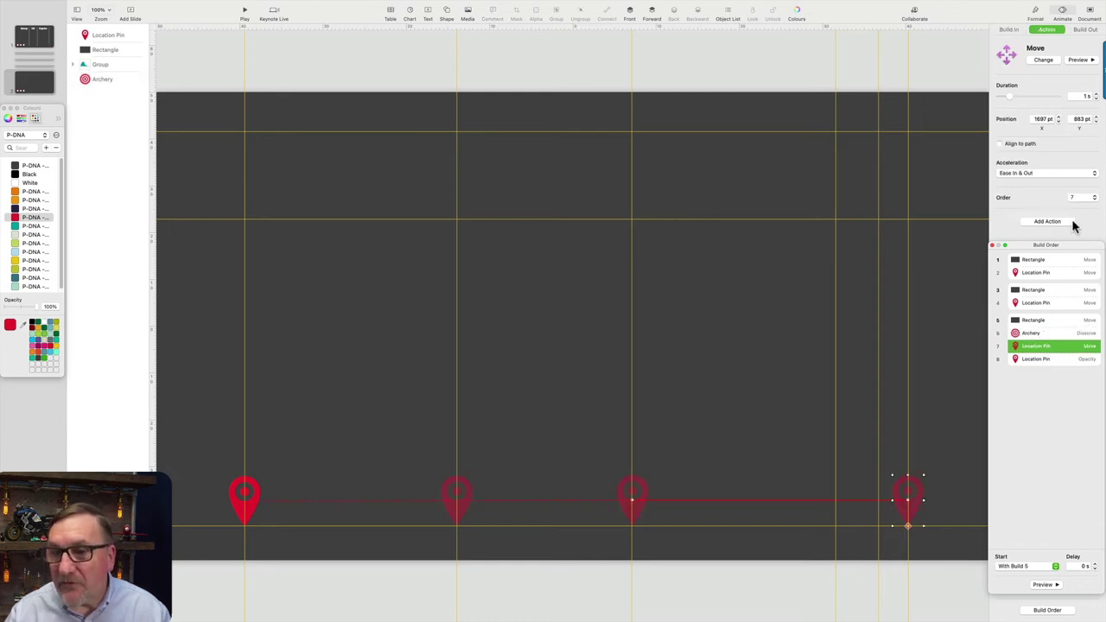
click(1097, 95)
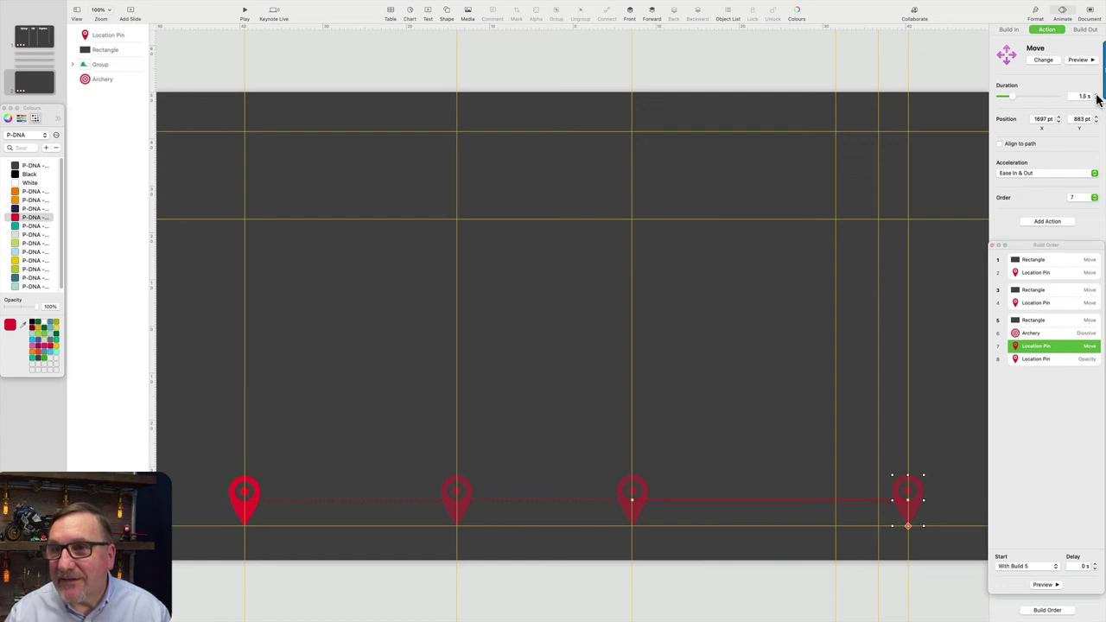
click(1043, 360)
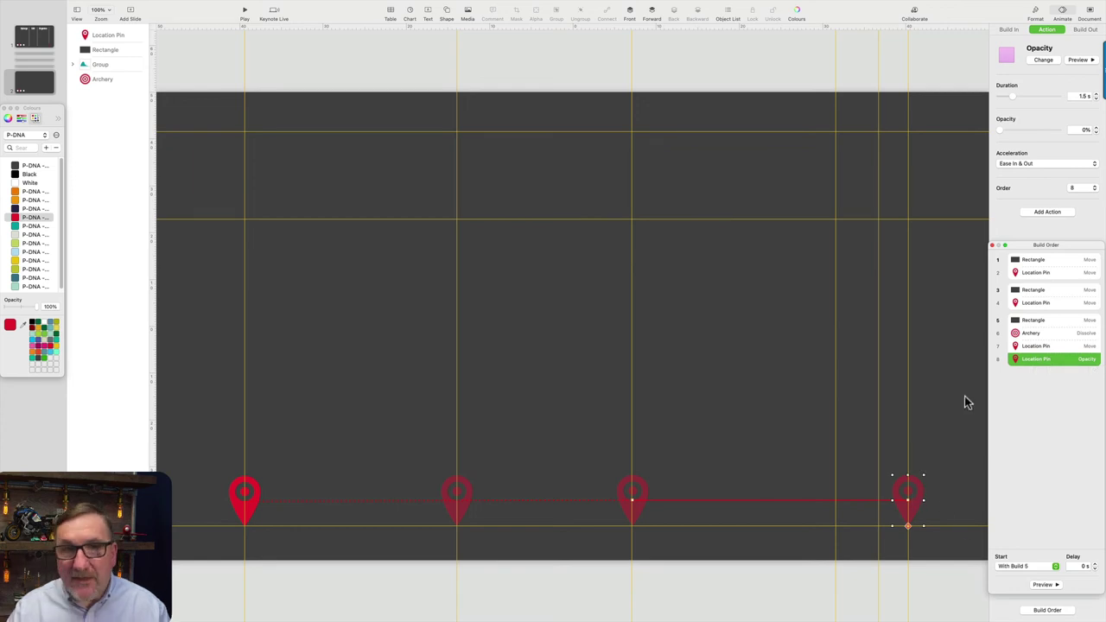
click(245, 12)
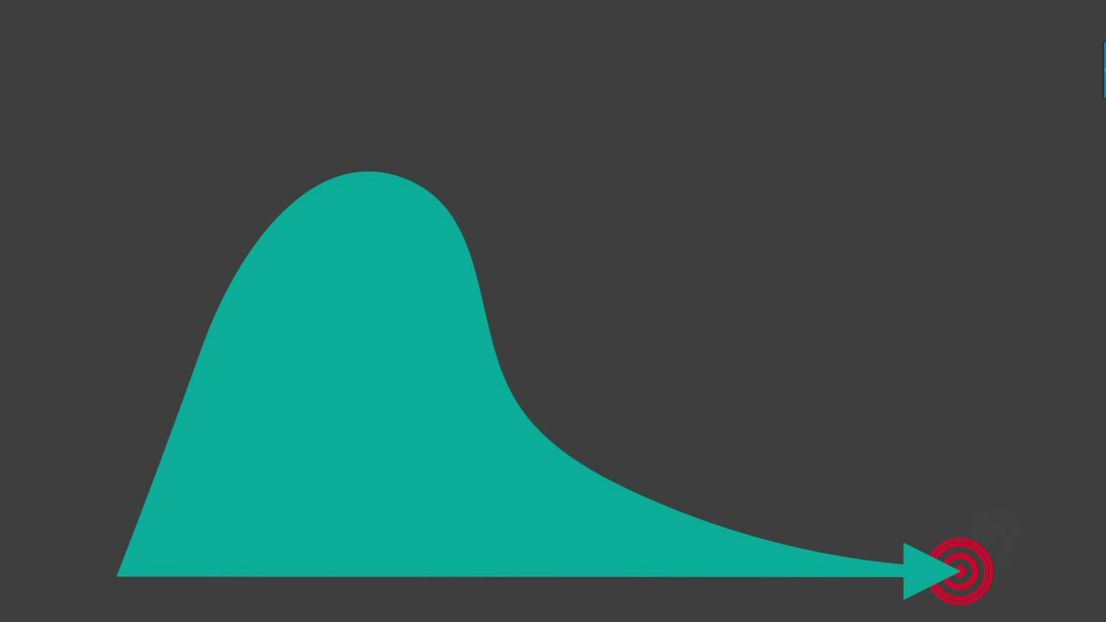
key(Escape)
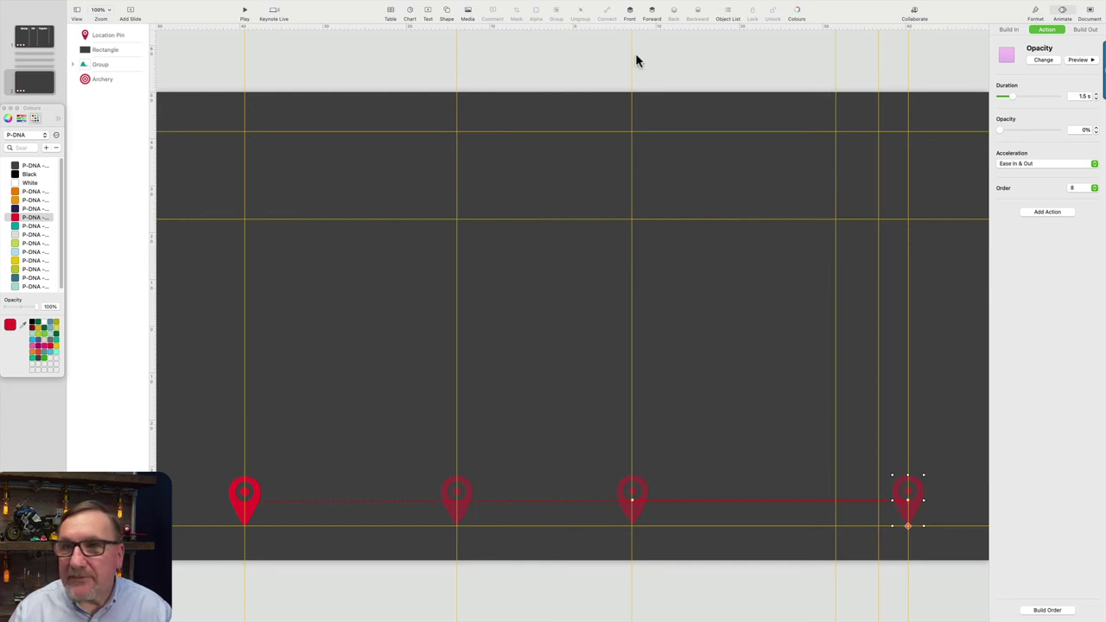
- Add a text box to the slide containing the word "Splurge"
click(1034, 12)
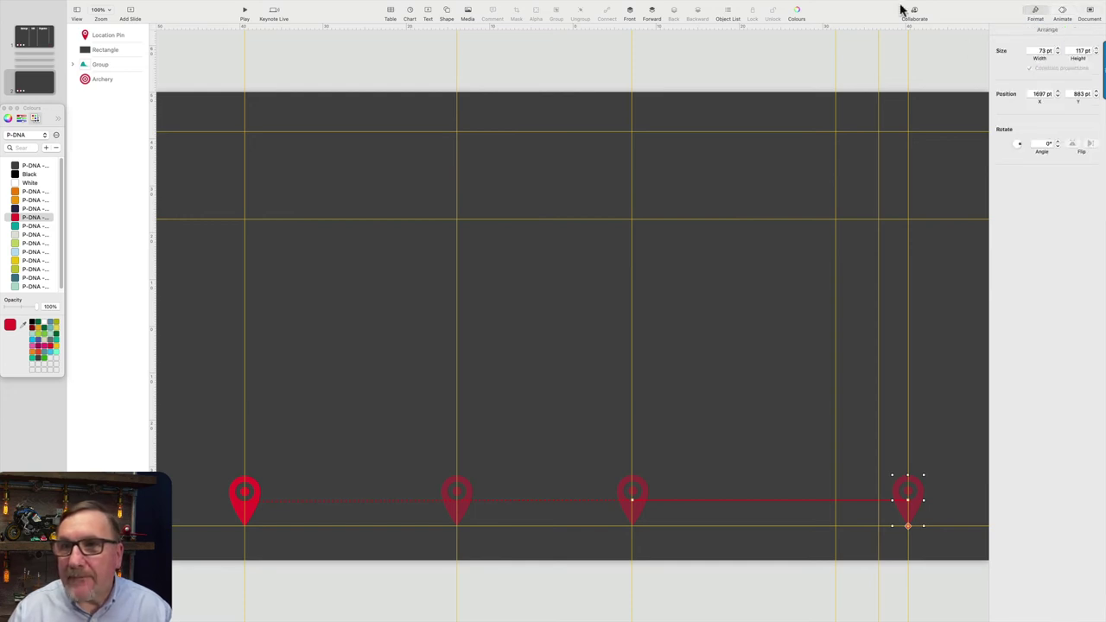
mouse_move(417, 2)
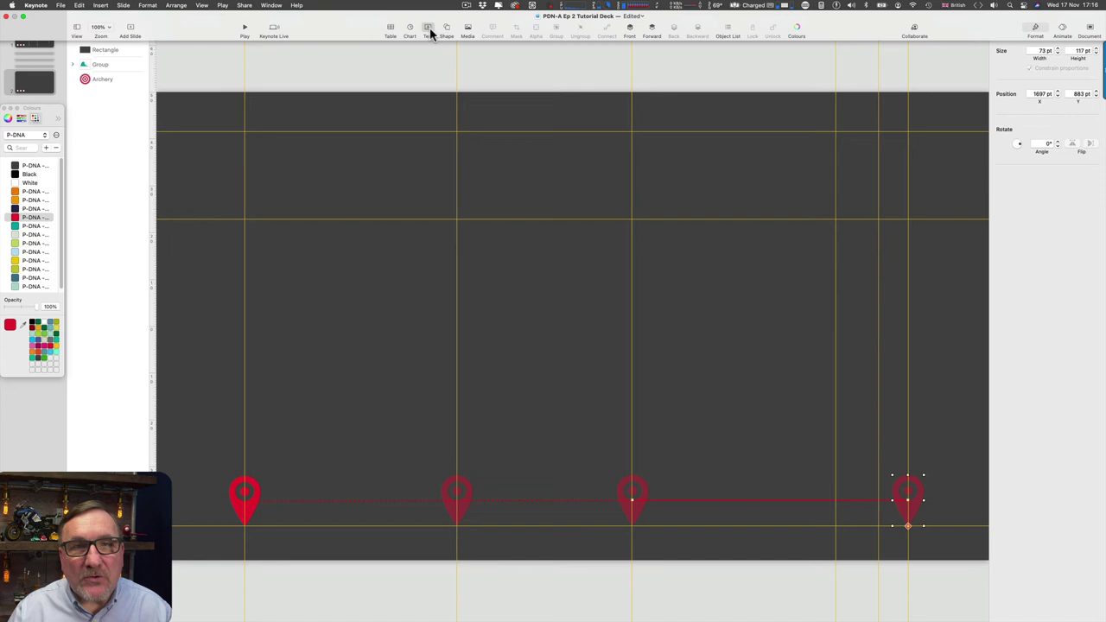
click(428, 28)
double_click(572, 329)
text(S)
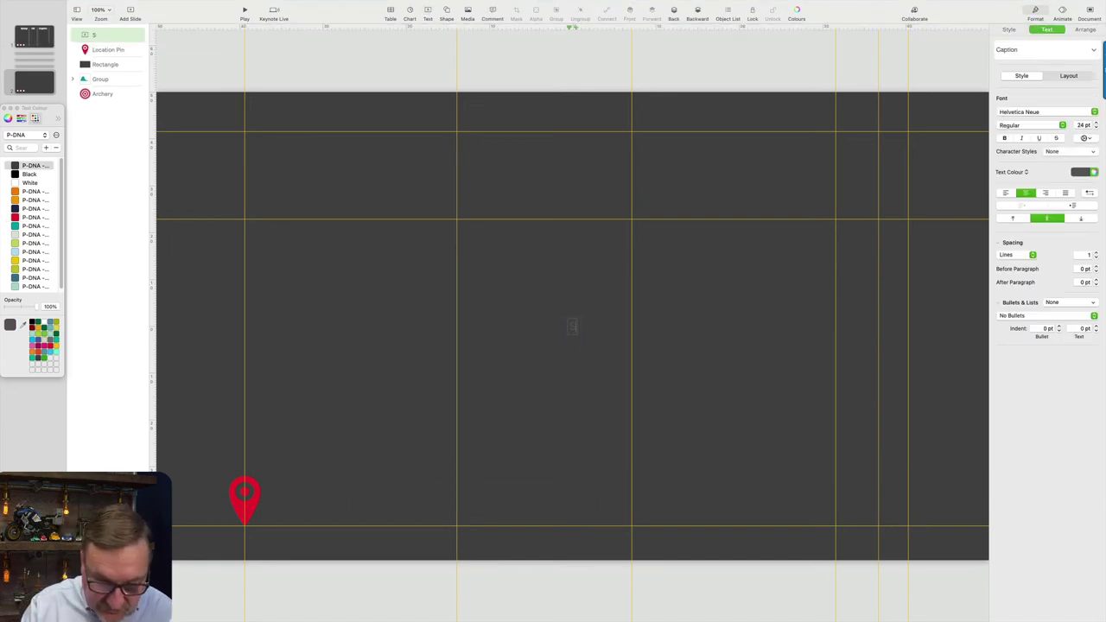
text(plurge)
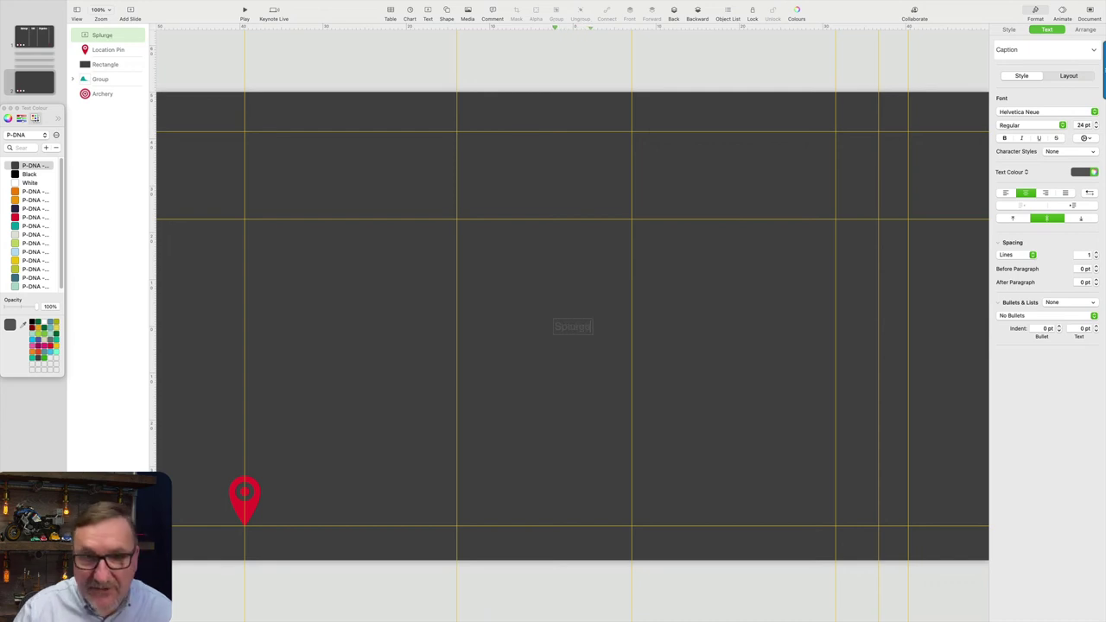
- Set the font of the Splurge text to Roc Grotesk in the Condensed Bold weight
double_click(574, 328)
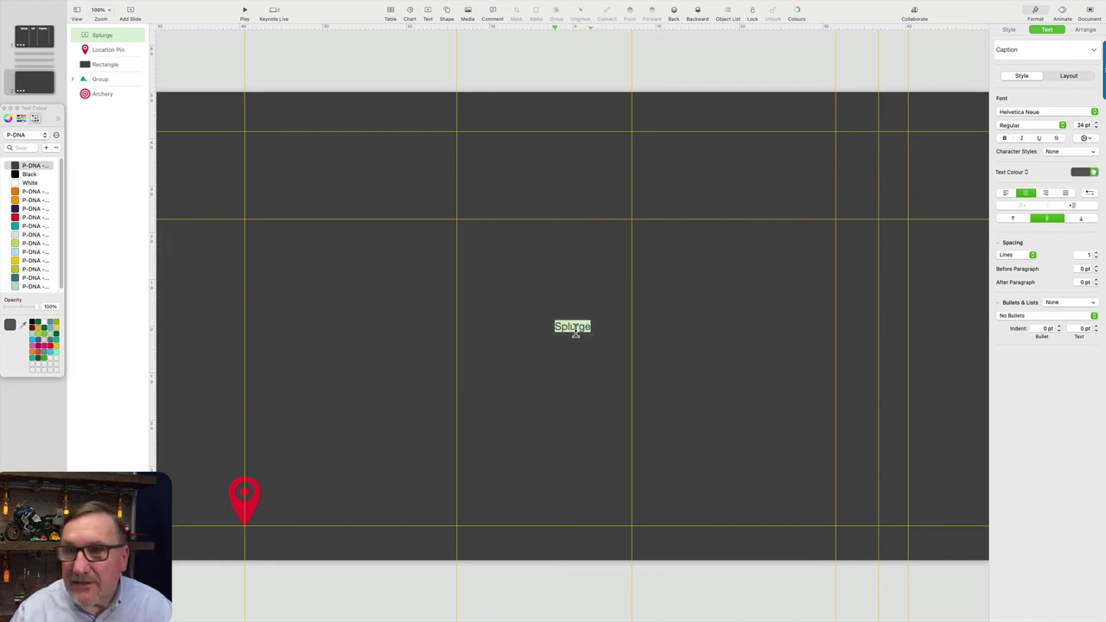
click(1007, 113)
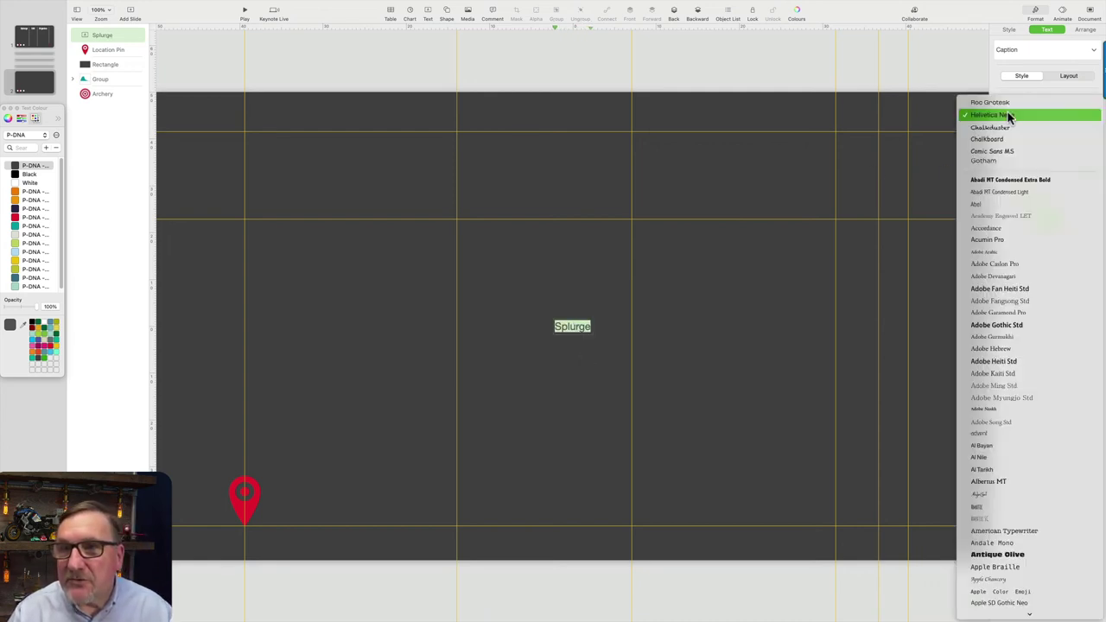
click(1007, 103)
click(1025, 125)
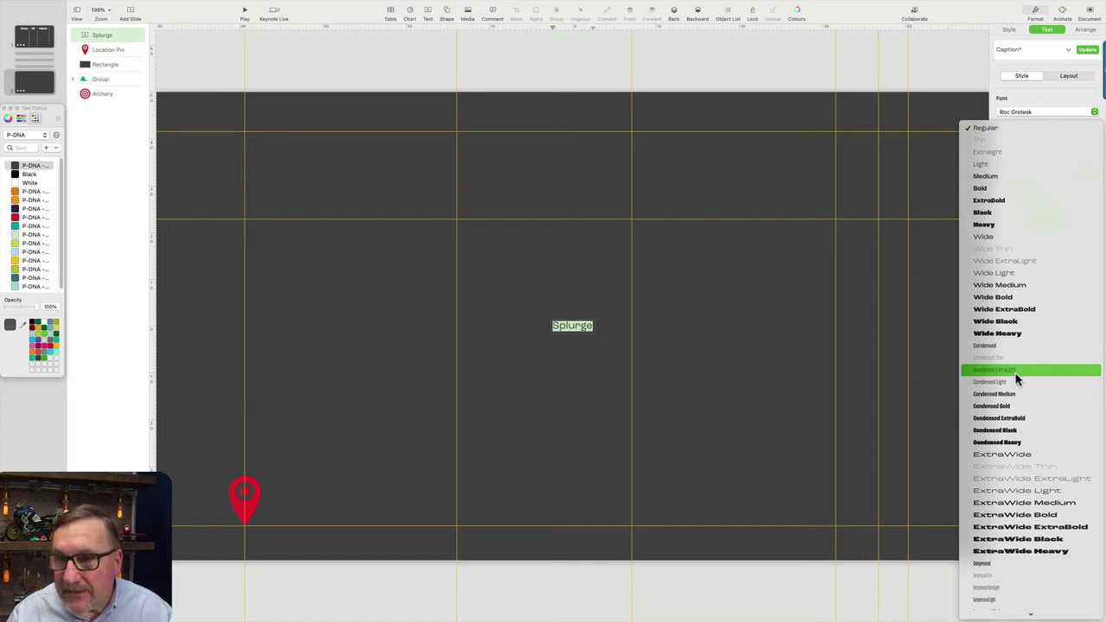
click(1012, 403)
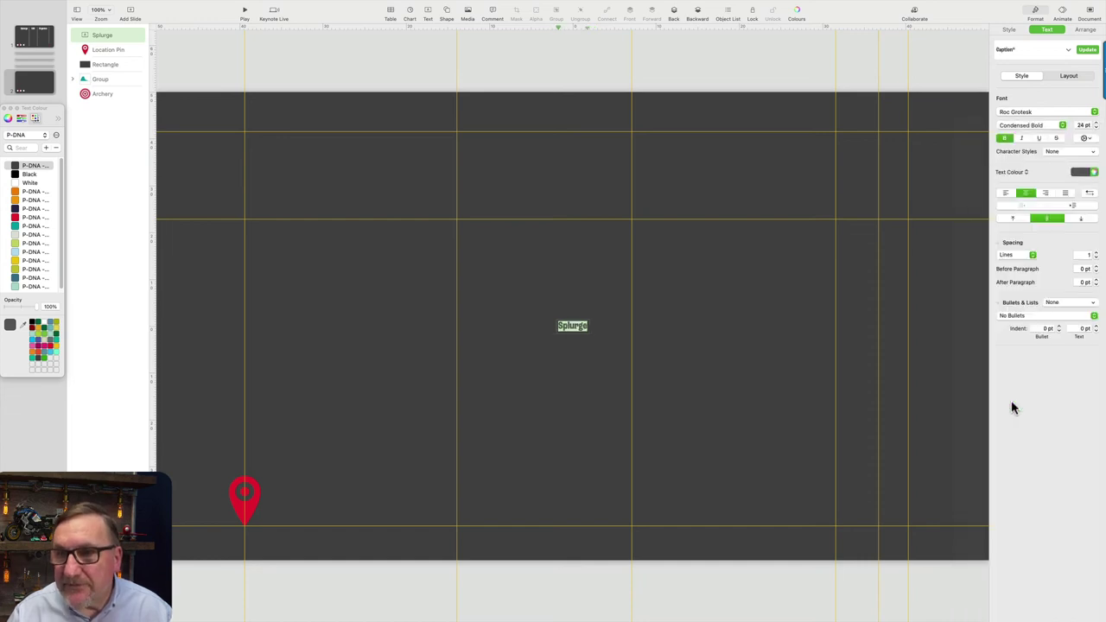
- Colour the Splurge text white and set its font size to 125 pt
click(1078, 176)
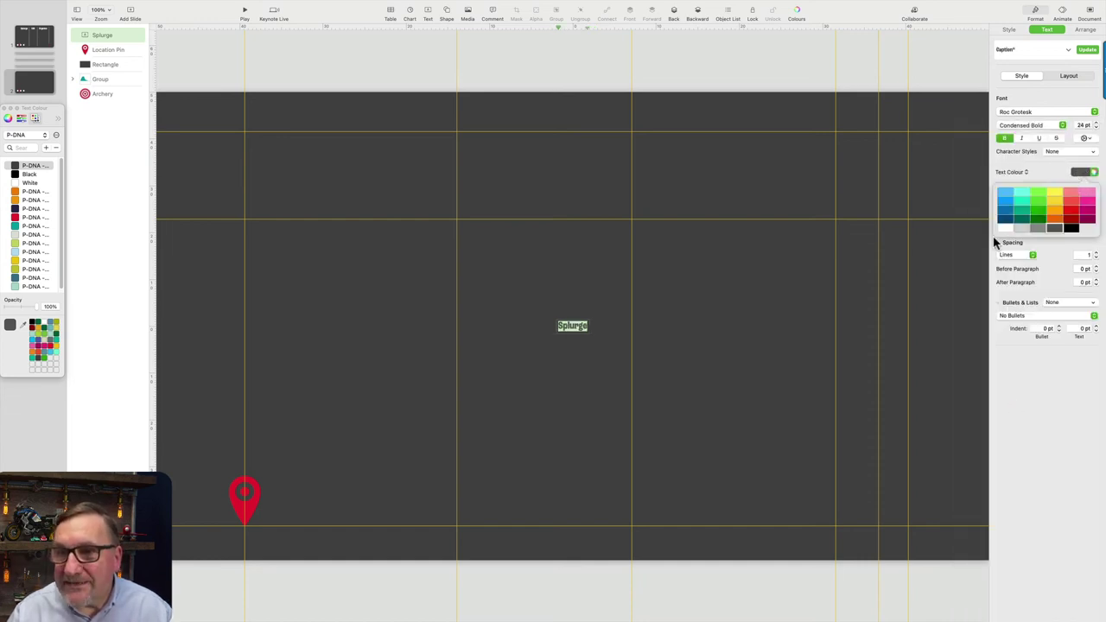
click(1005, 229)
click(1081, 125)
text(1)
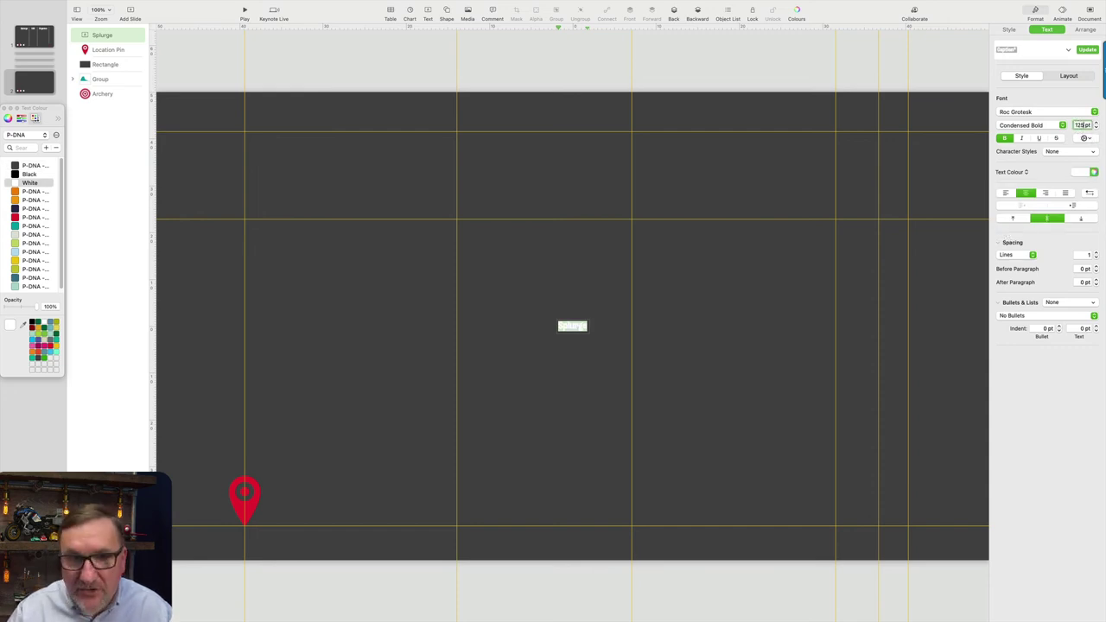
text(25)
key(Return)
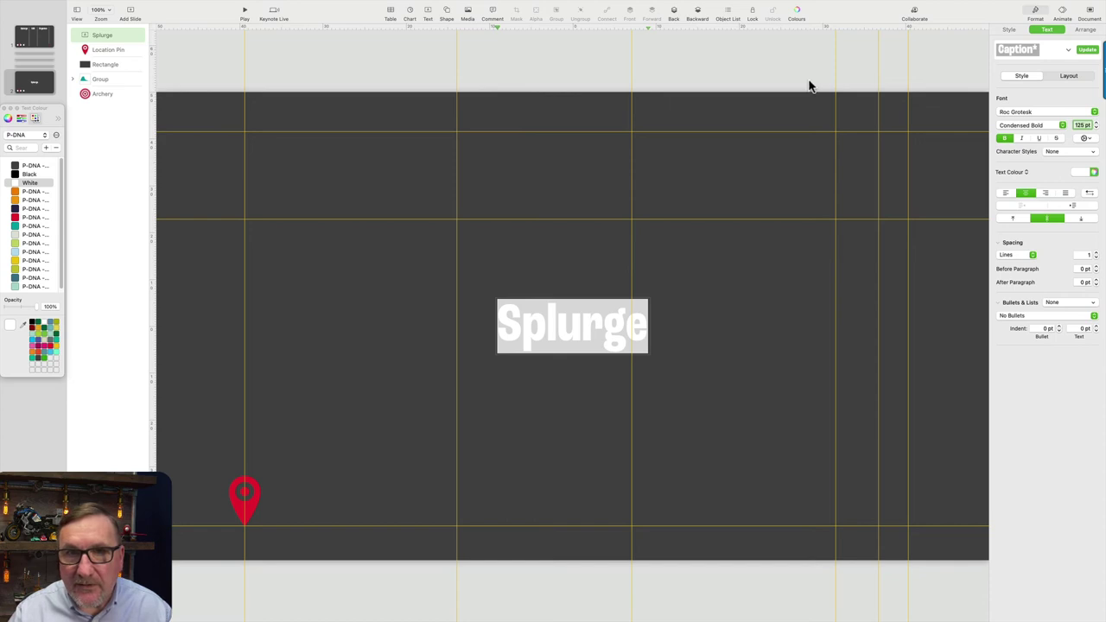
- Move the Splurge text to the slide's upper left, at about X 269 pt, Y 78 pt, and open its animation settings
click(807, 82)
drag(583, 331, 362, 157)
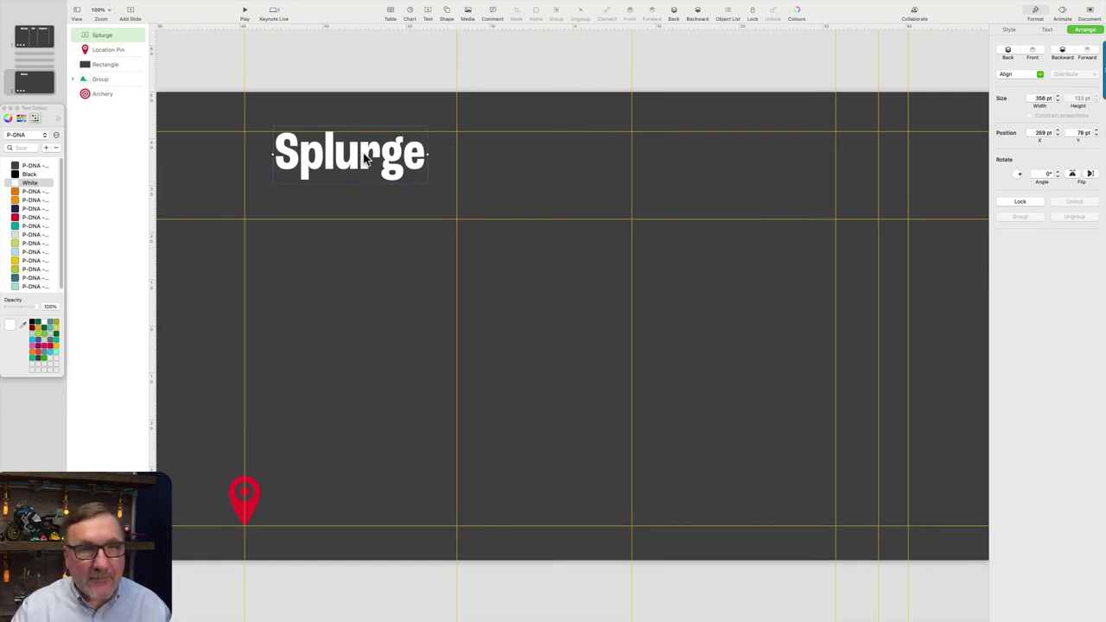
click(1062, 16)
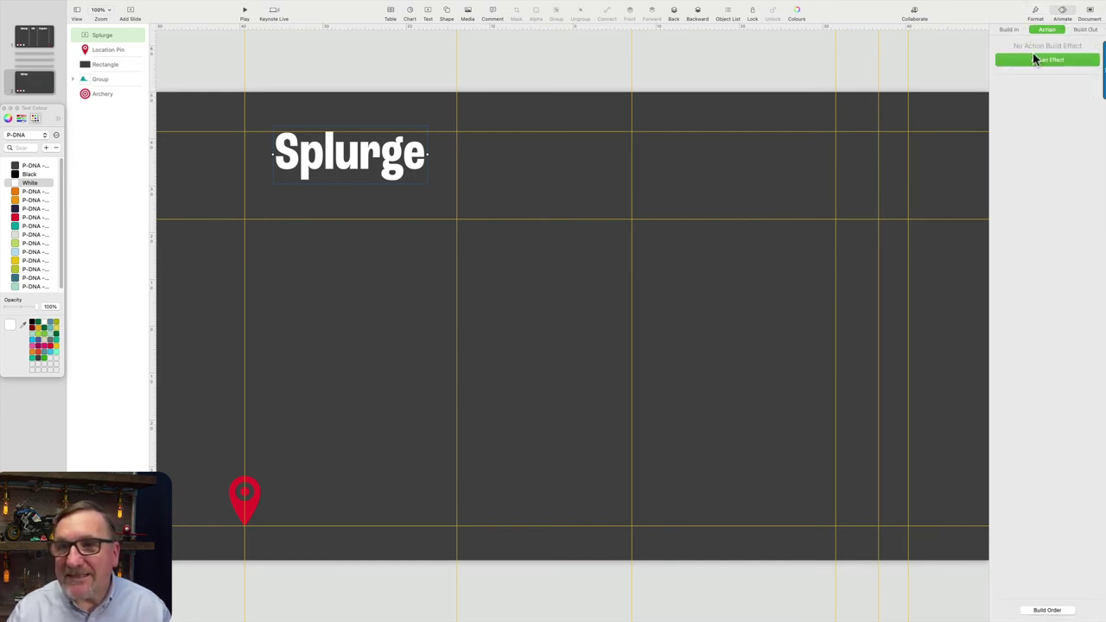